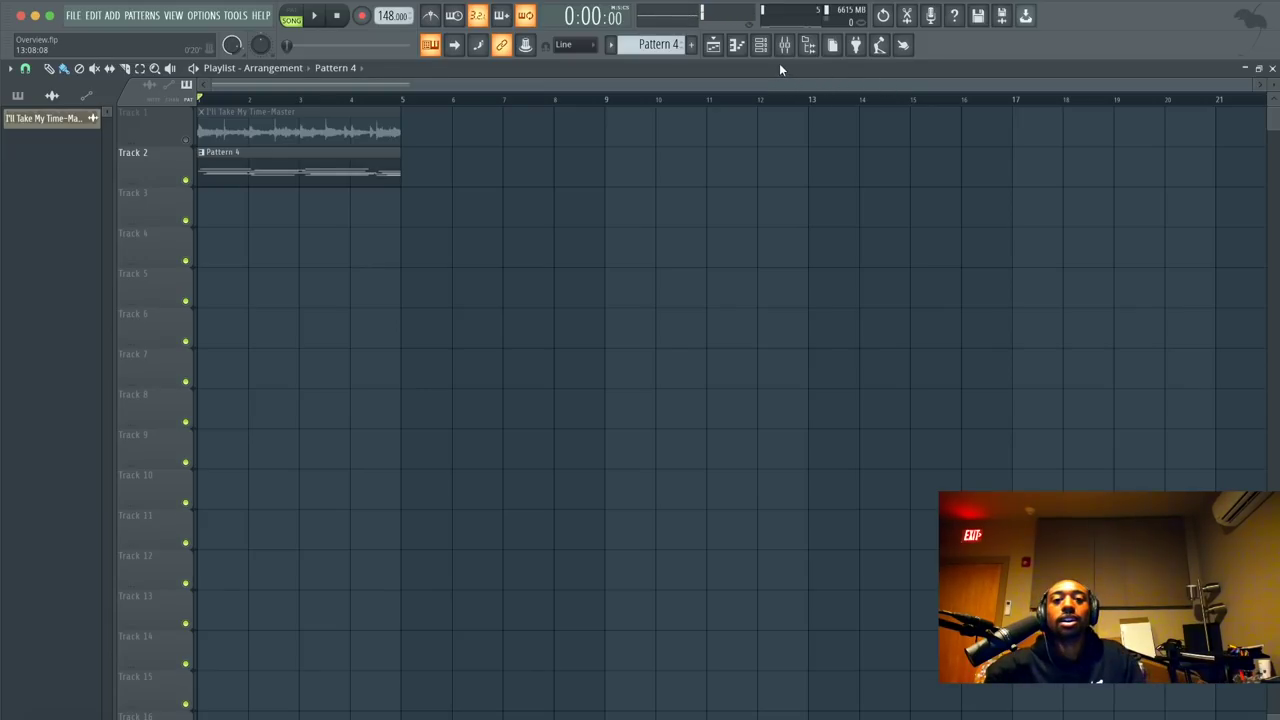
# - Start playing the song from the playlist view
pyautogui.click(760, 45)
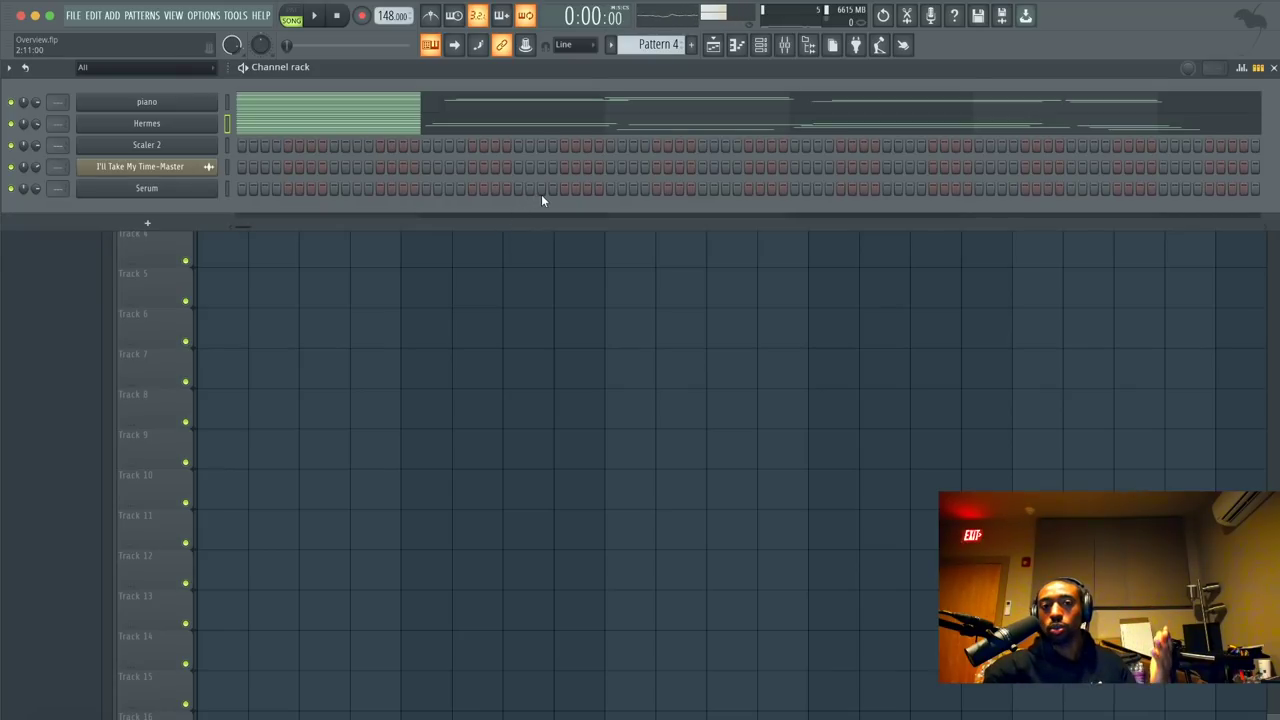
pyautogui.click(460, 245)
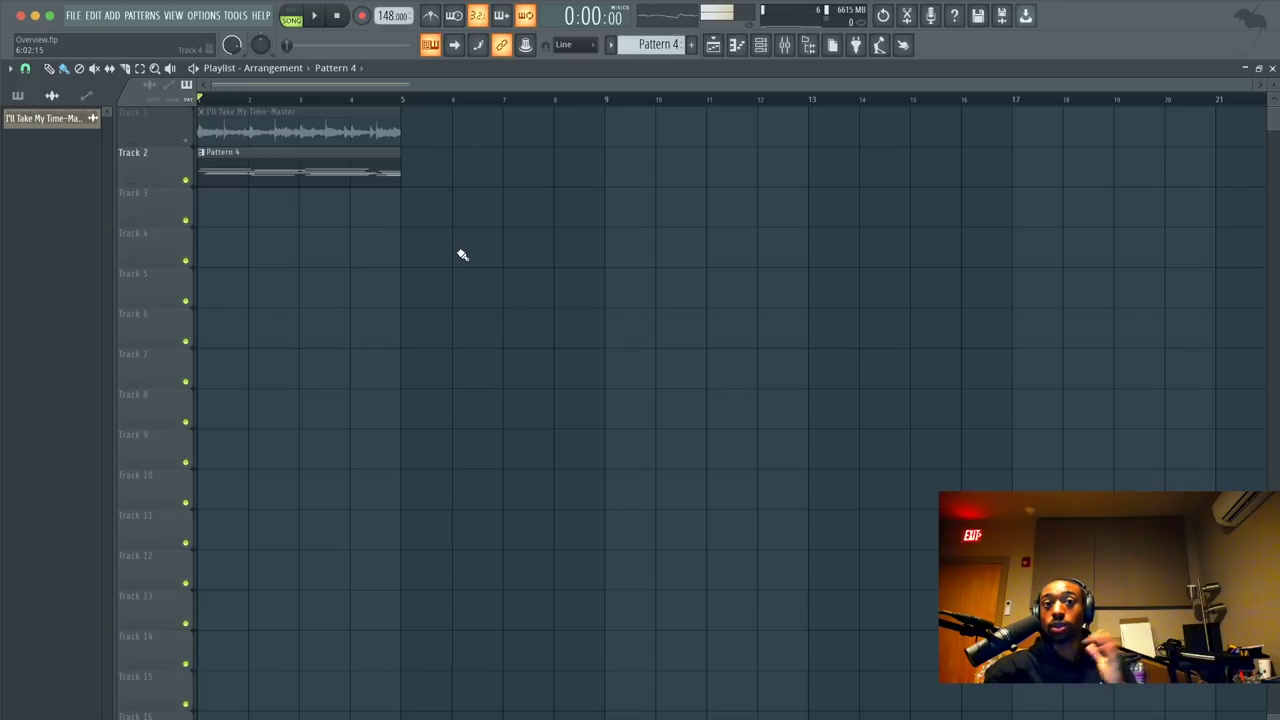
pyautogui.press('space')
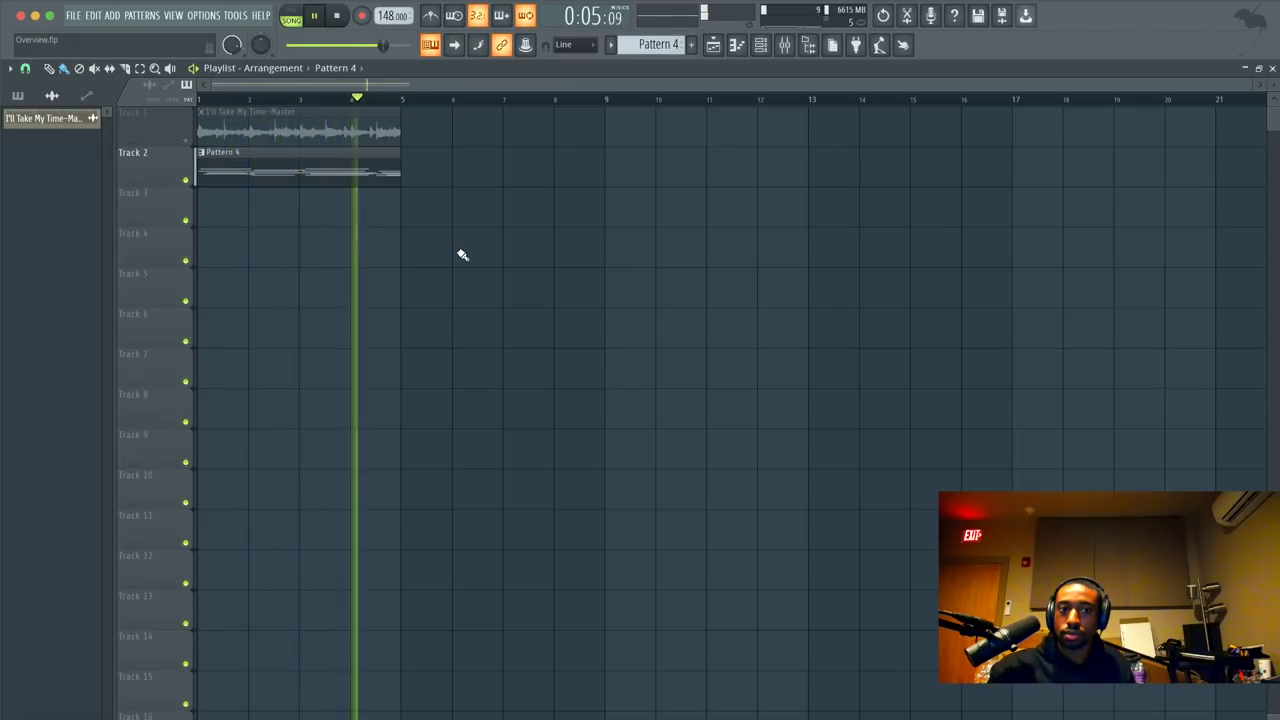
# - Check the Hermes and piano instrument windows in the Channel rack, then stop playback
pyautogui.press('F6')
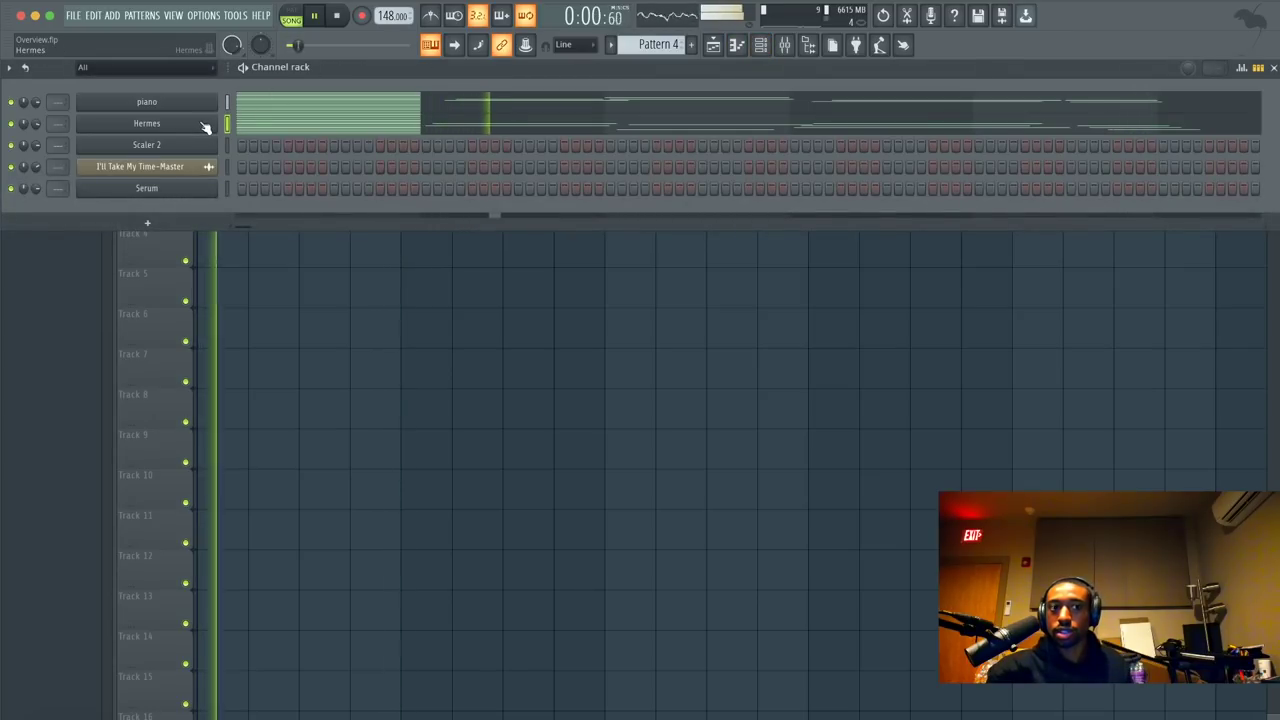
pyautogui.click(205, 127)
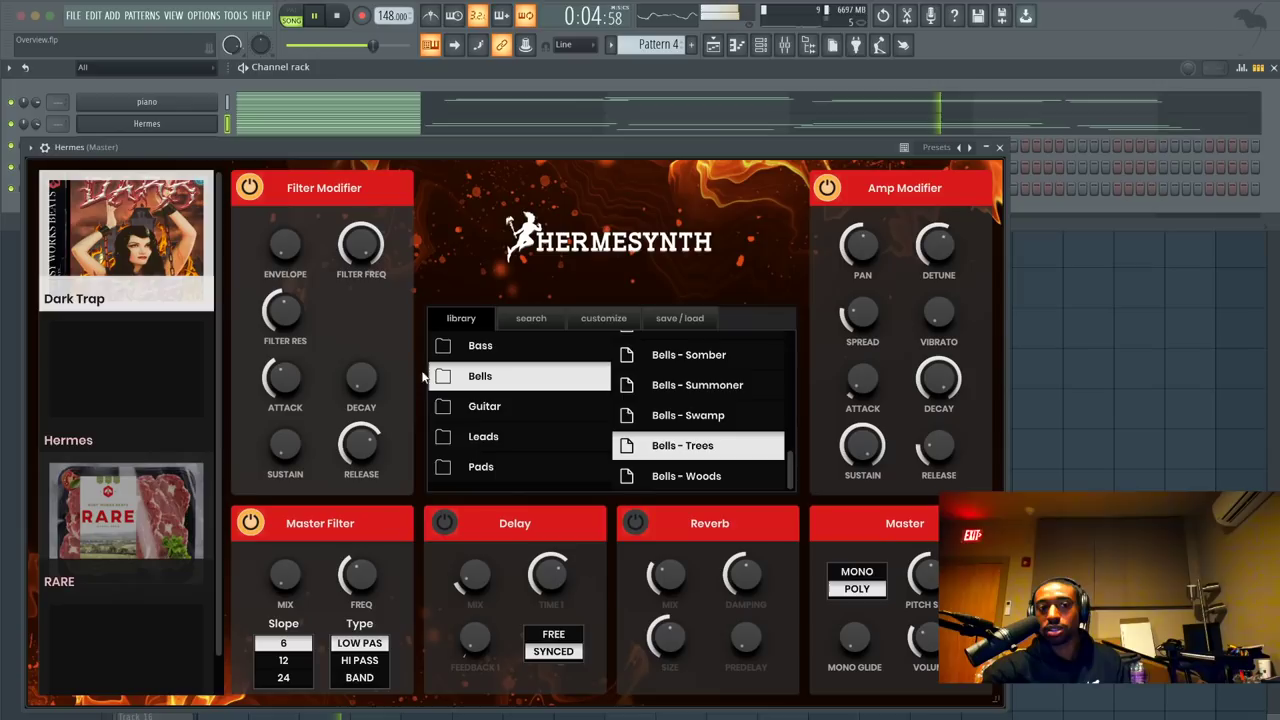
pyautogui.click(998, 148)
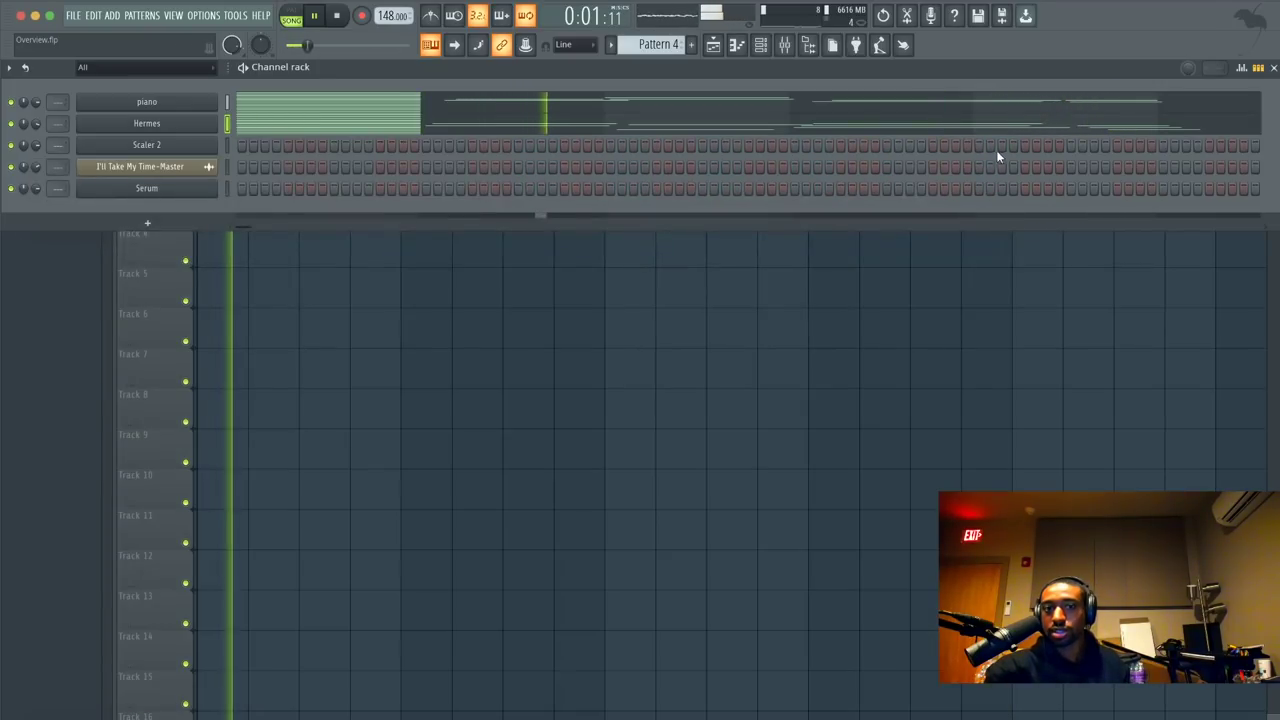
pyautogui.click(203, 104)
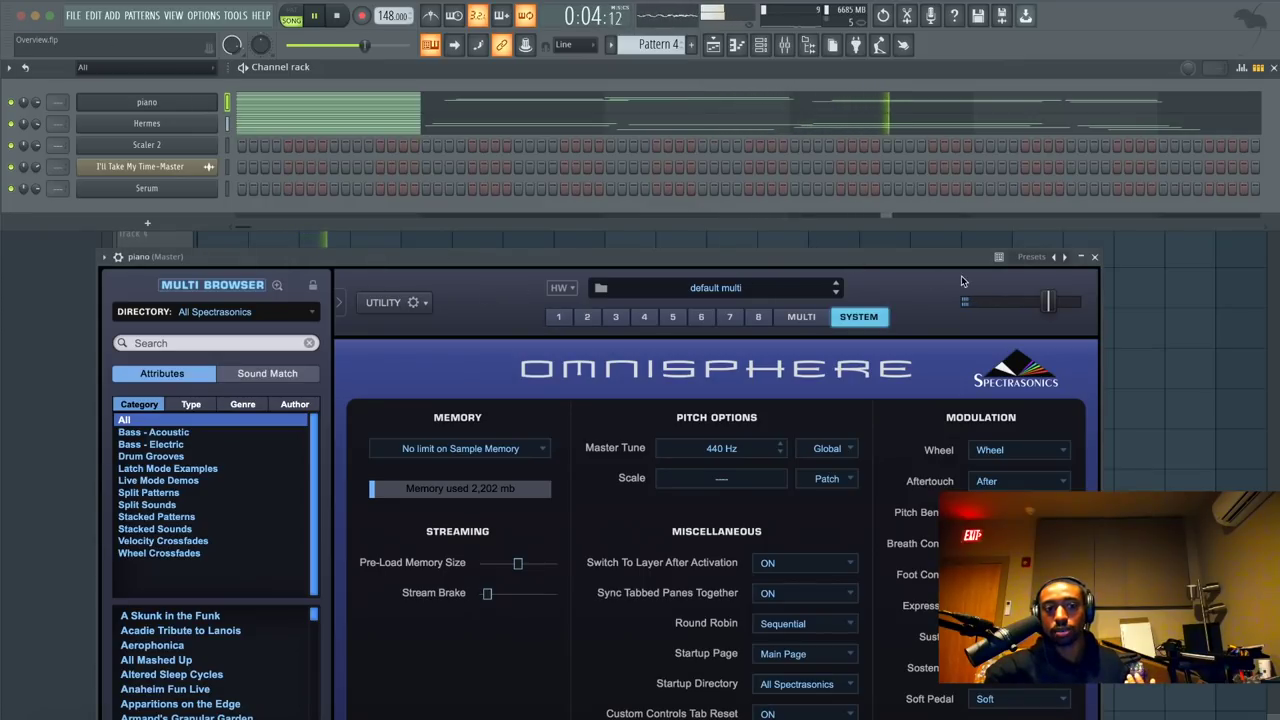
pyautogui.click(1094, 257)
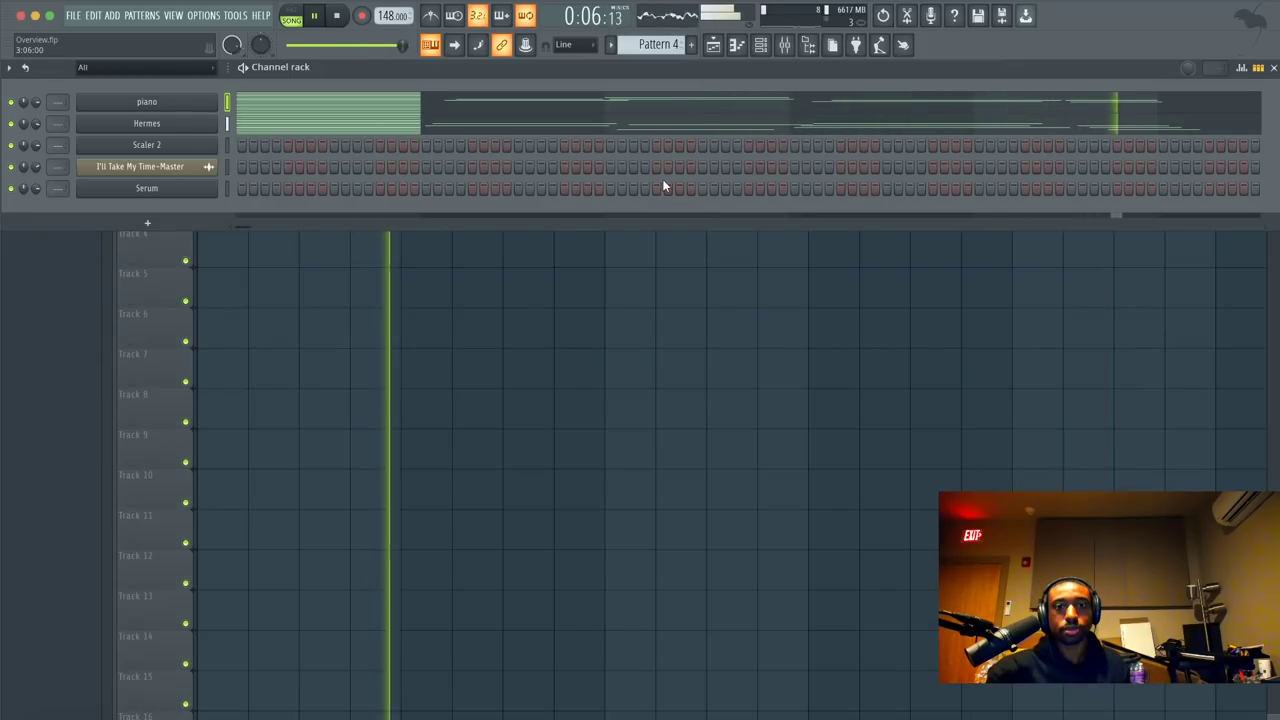
pyautogui.press('space')
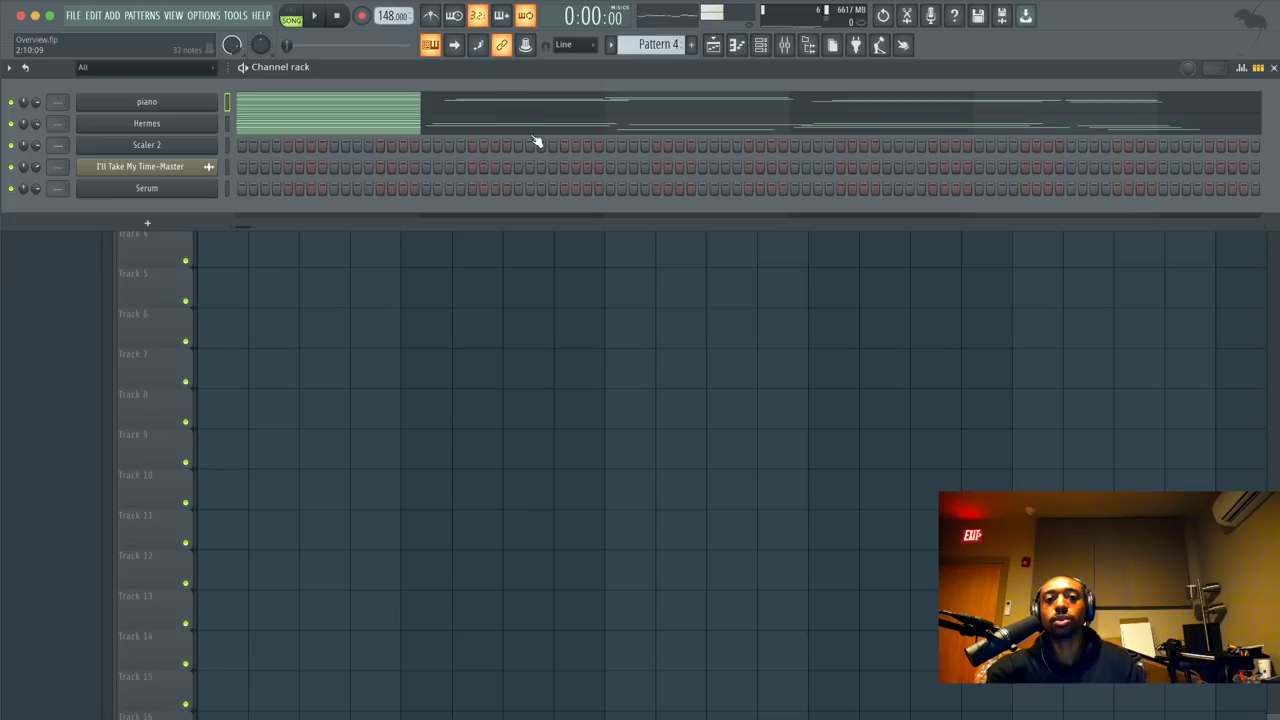
# - Shift the selected piano notes down an octave and delete the red melody notes, keeping the chord tones
pyautogui.click(447, 126)
pyautogui.moveTo(774, 385); pyautogui.dragTo(236, 217)
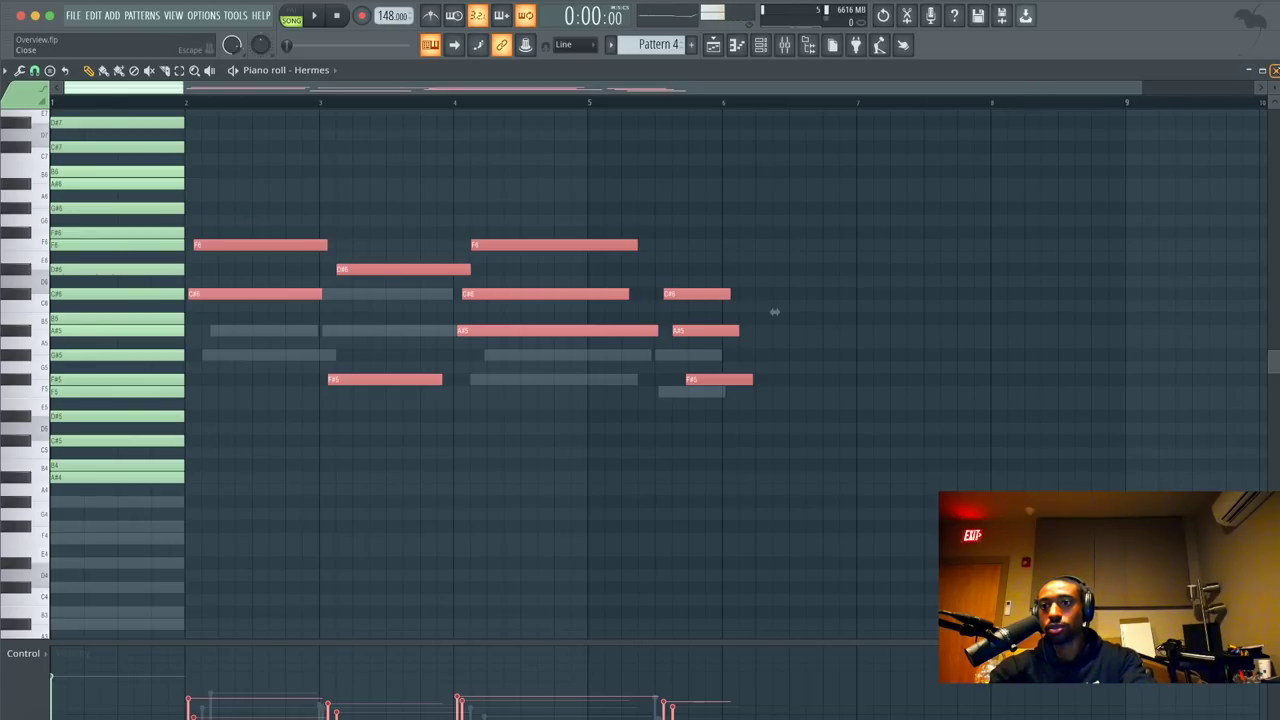
pyautogui.click(1262, 70)
pyautogui.click(610, 101)
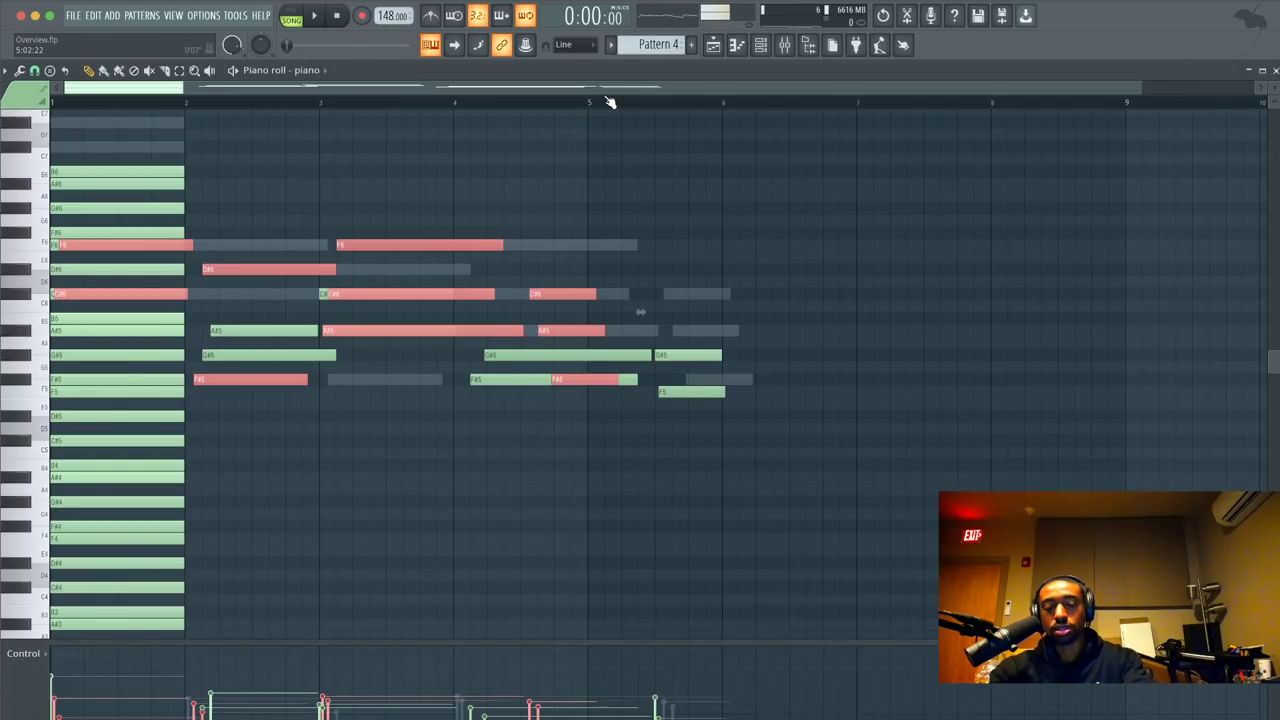
pyautogui.hotkey('ctrl', 'Down')
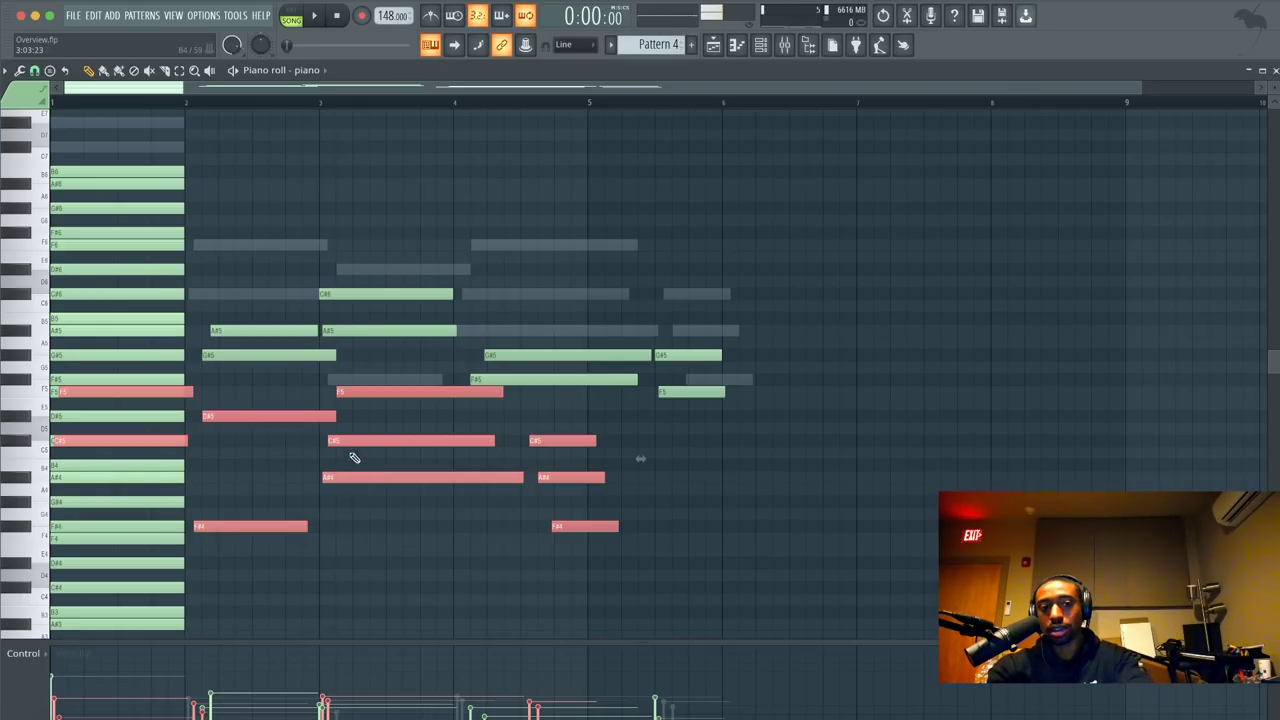
pyautogui.press('Delete')
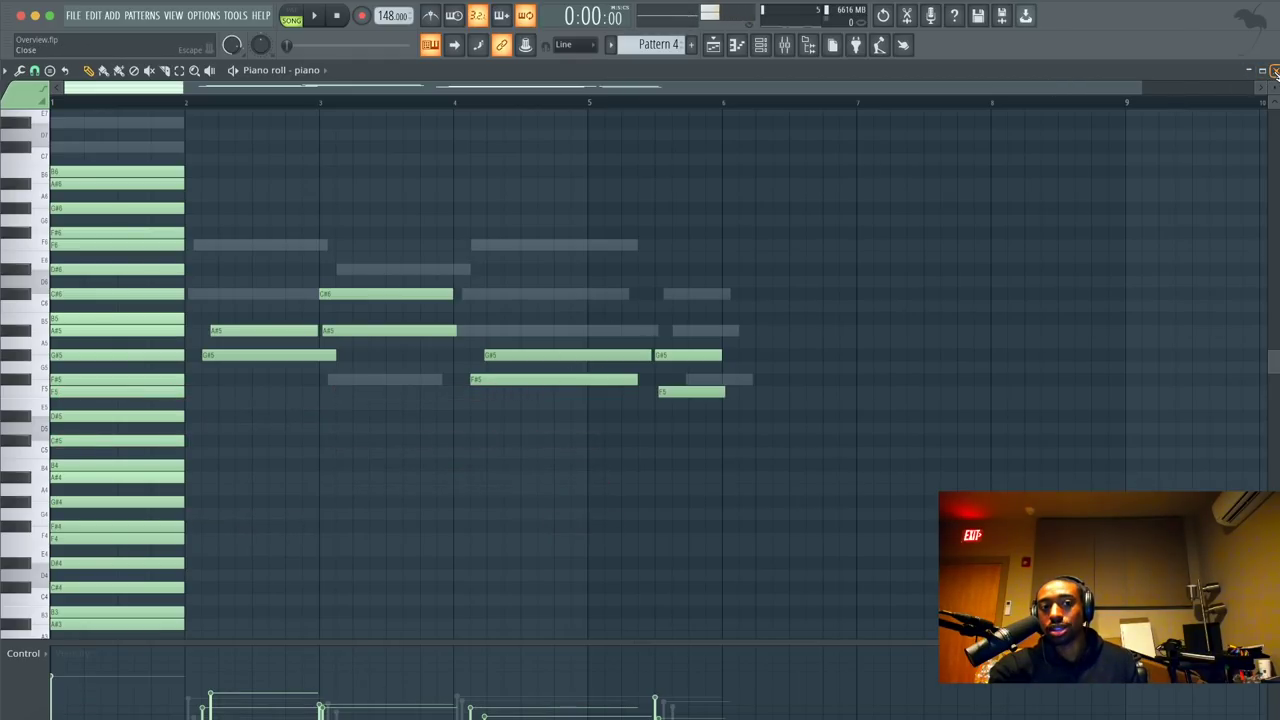
# - Close the piano roll and play Pattern 4 to preview it
pyautogui.click(1274, 72)
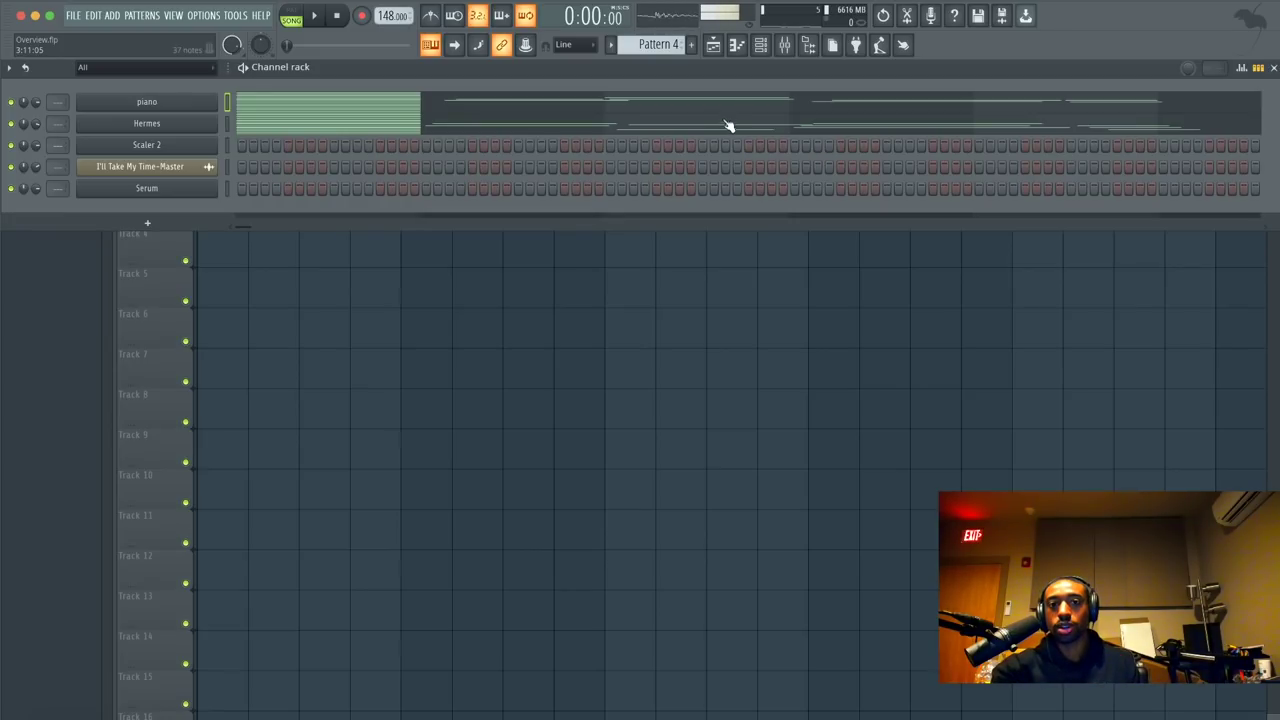
pyautogui.scroll(-1, 675, 45)
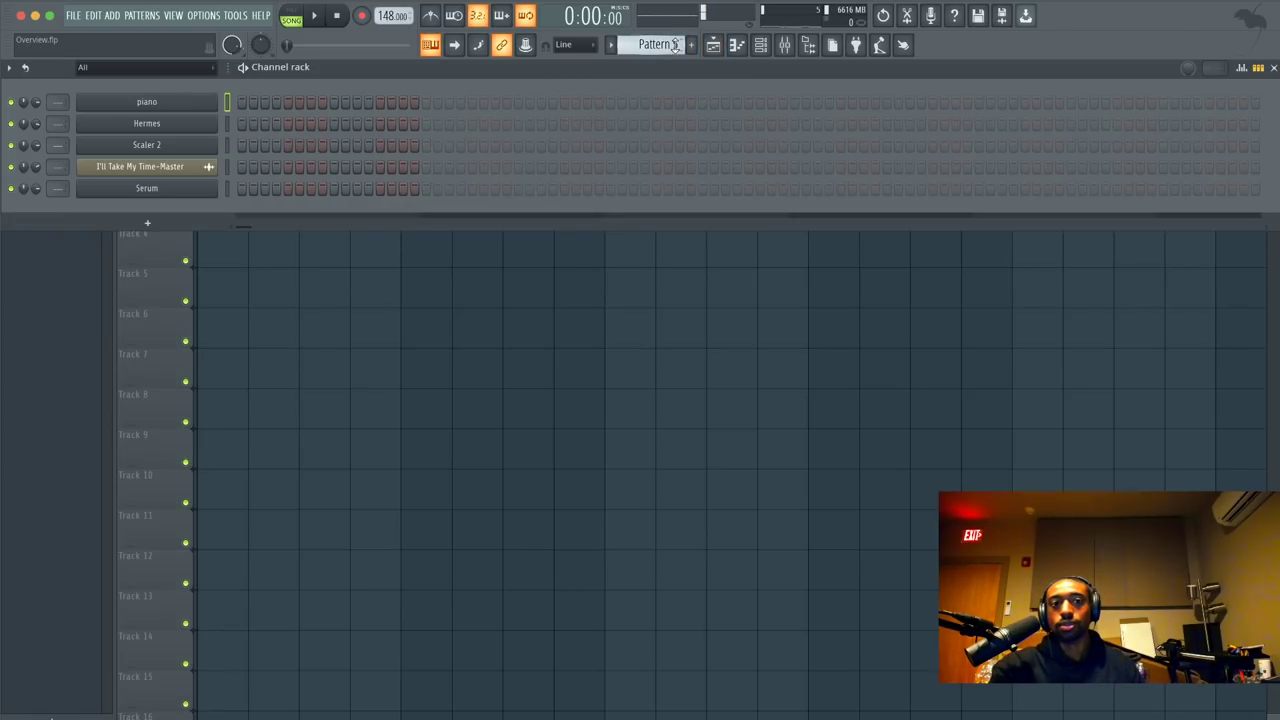
pyautogui.scroll(2, 658, 44)
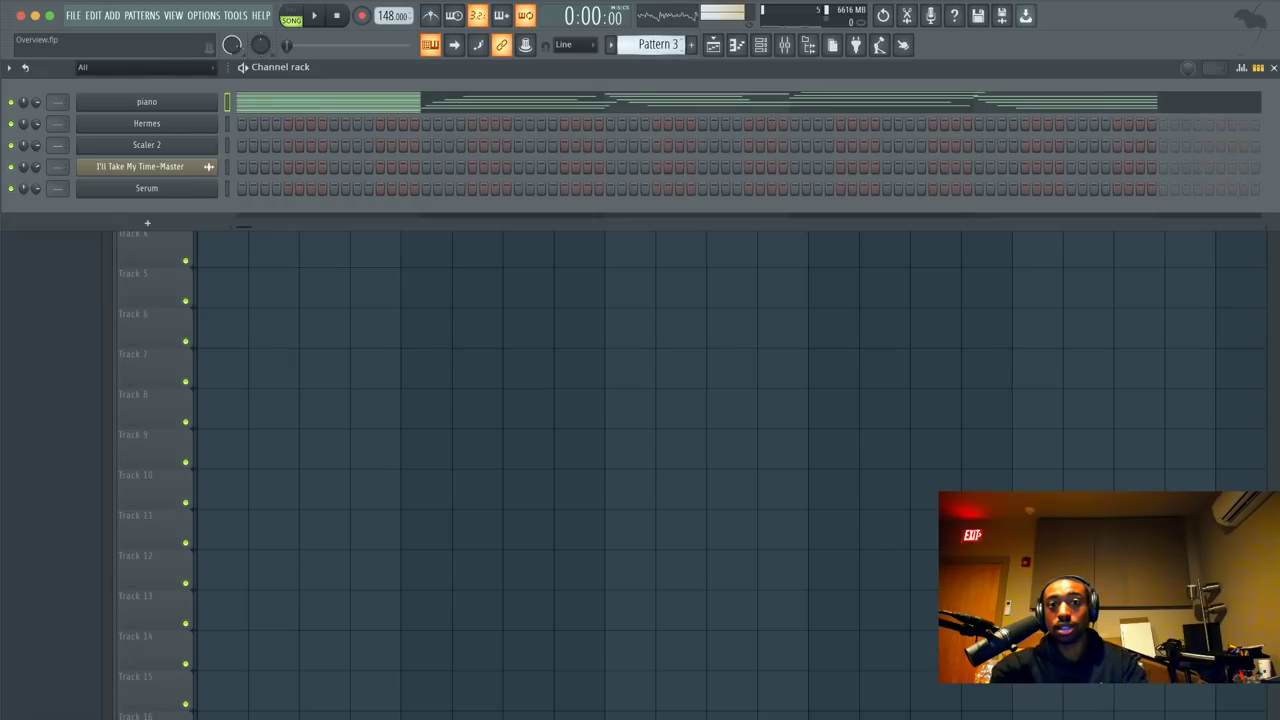
pyautogui.scroll(-1, 658, 44)
pyautogui.press('space')
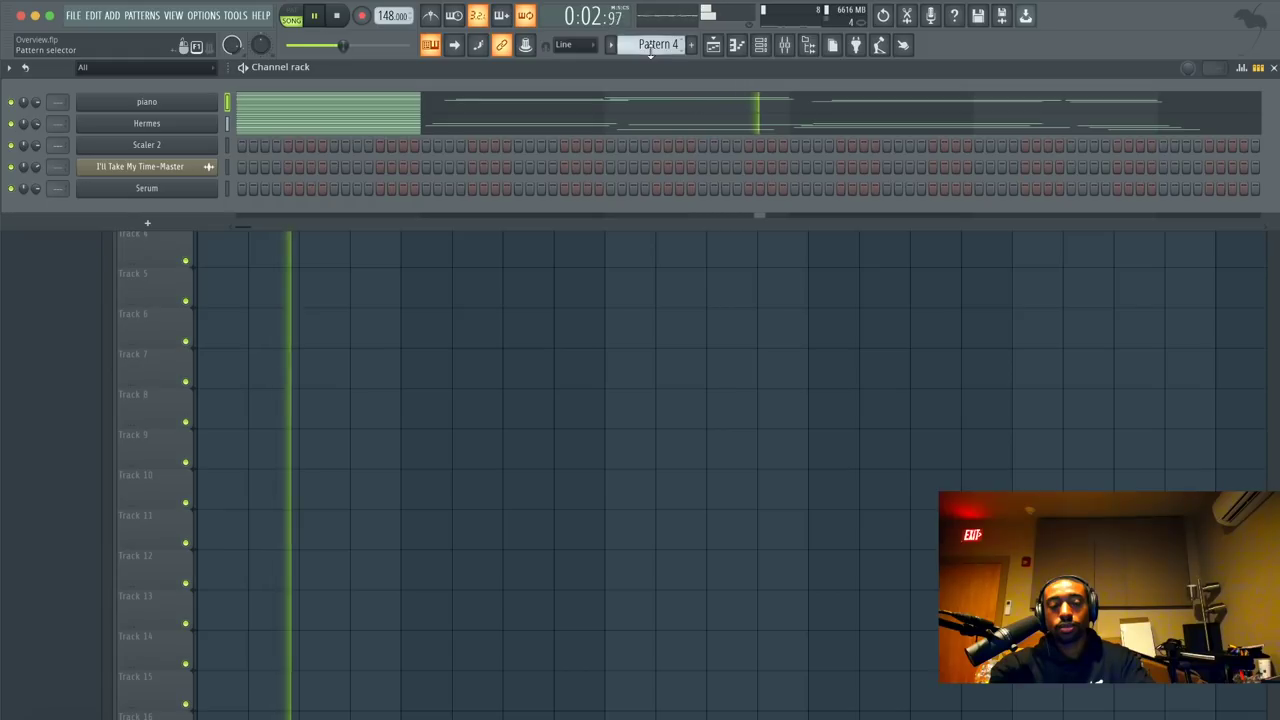
pyautogui.press('space')
# - Look over the Hermes synth, then move to the empty Pattern 5
pyautogui.click(212, 124)
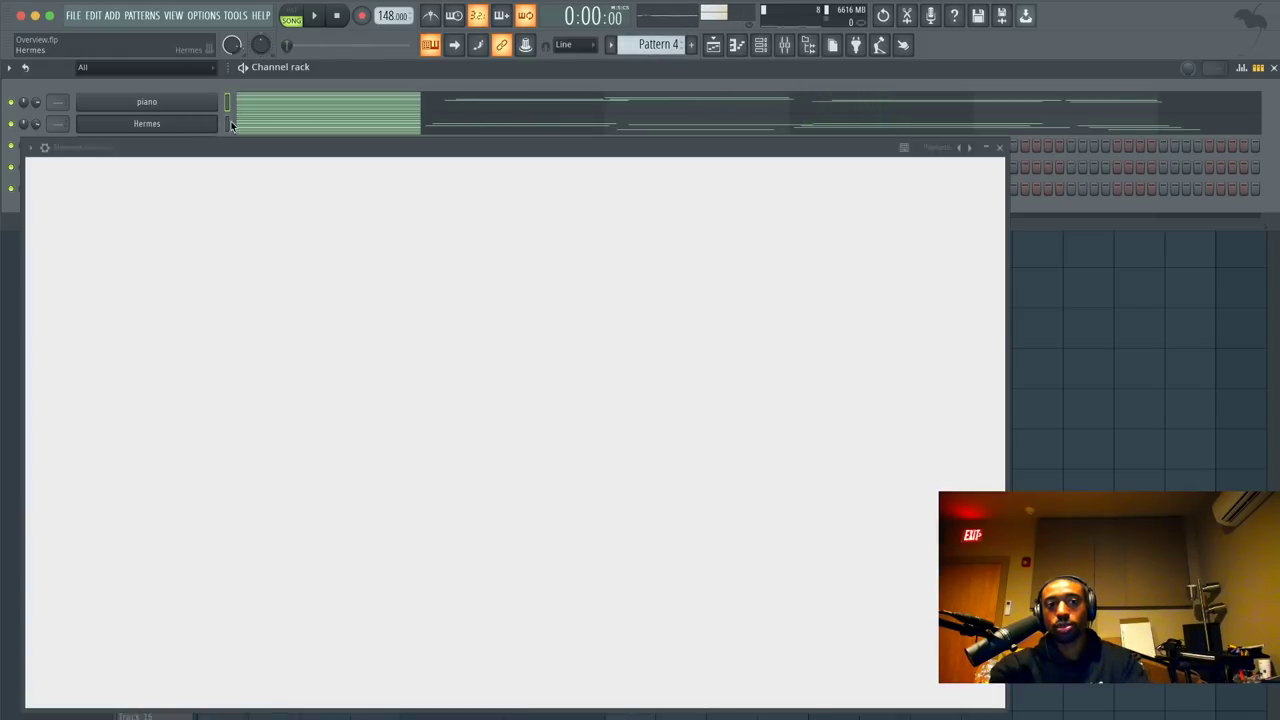
pyautogui.click(999, 147)
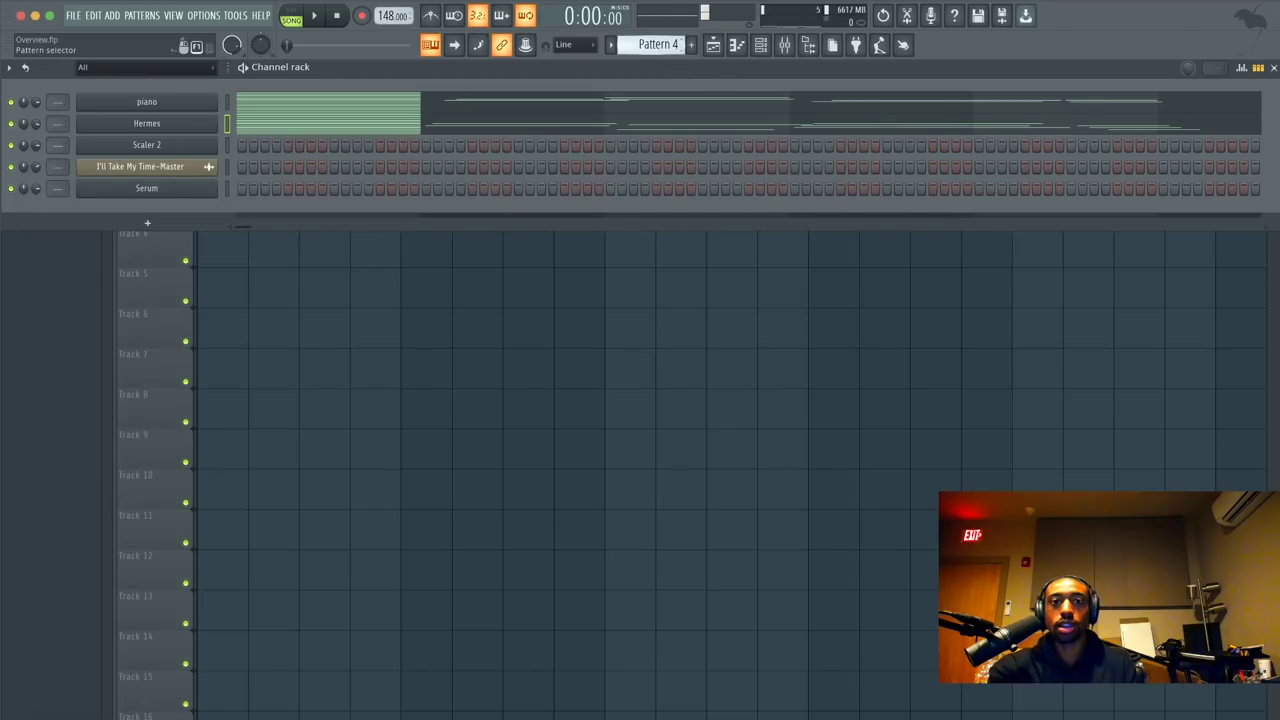
pyautogui.scroll(-1, 658, 44)
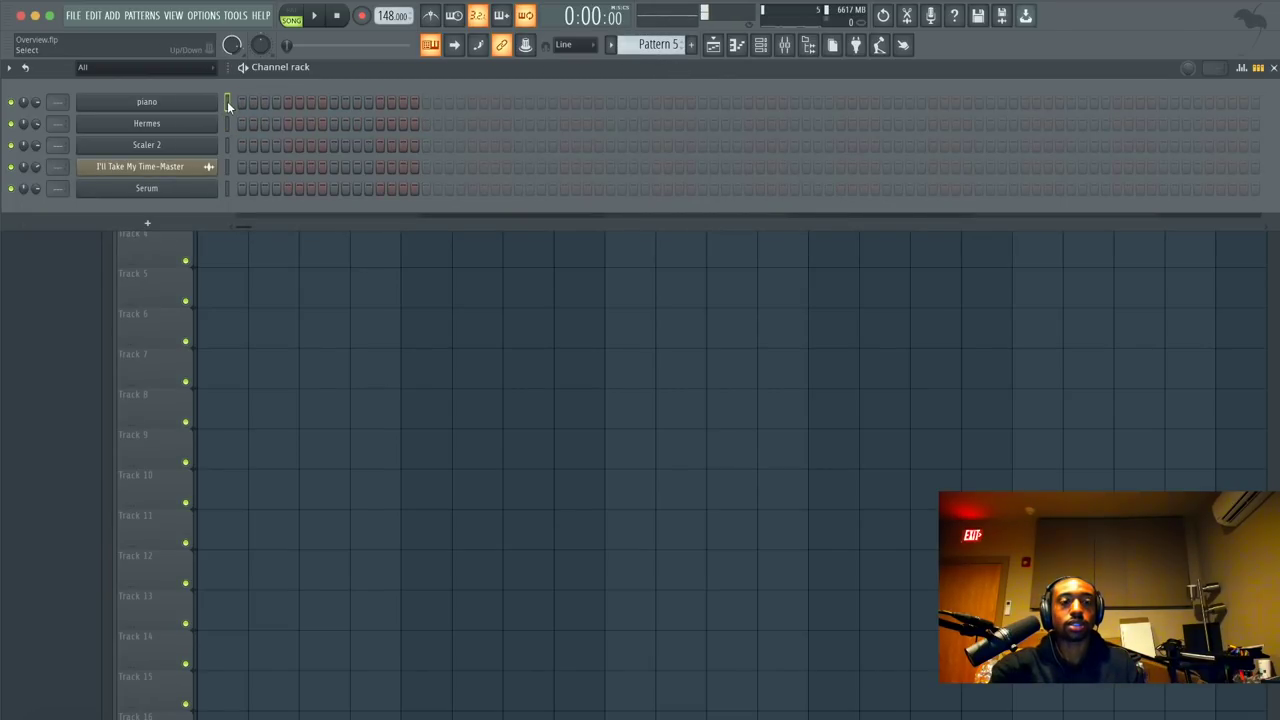
# - Stamp a Minor 9th chord at bar 1 of Pattern 5's piano roll and audition it
pyautogui.rightClick(205, 102)
pyautogui.click(240, 101)
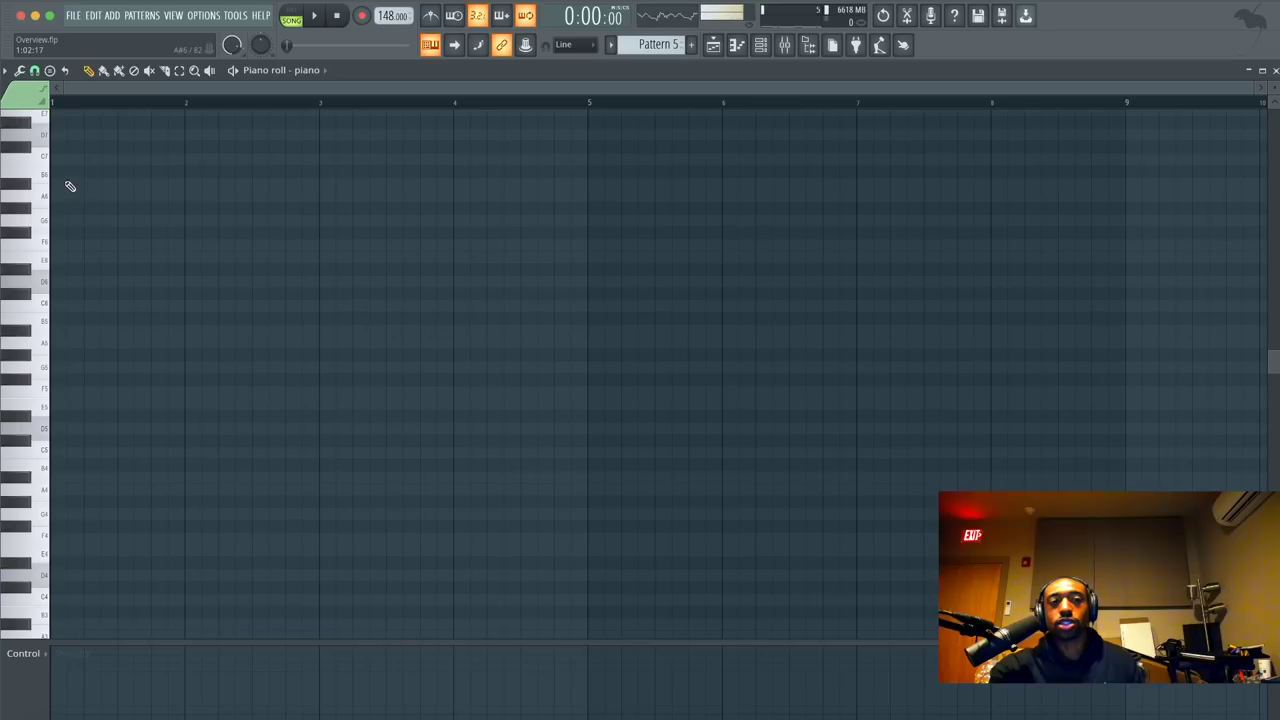
pyautogui.click(50, 71)
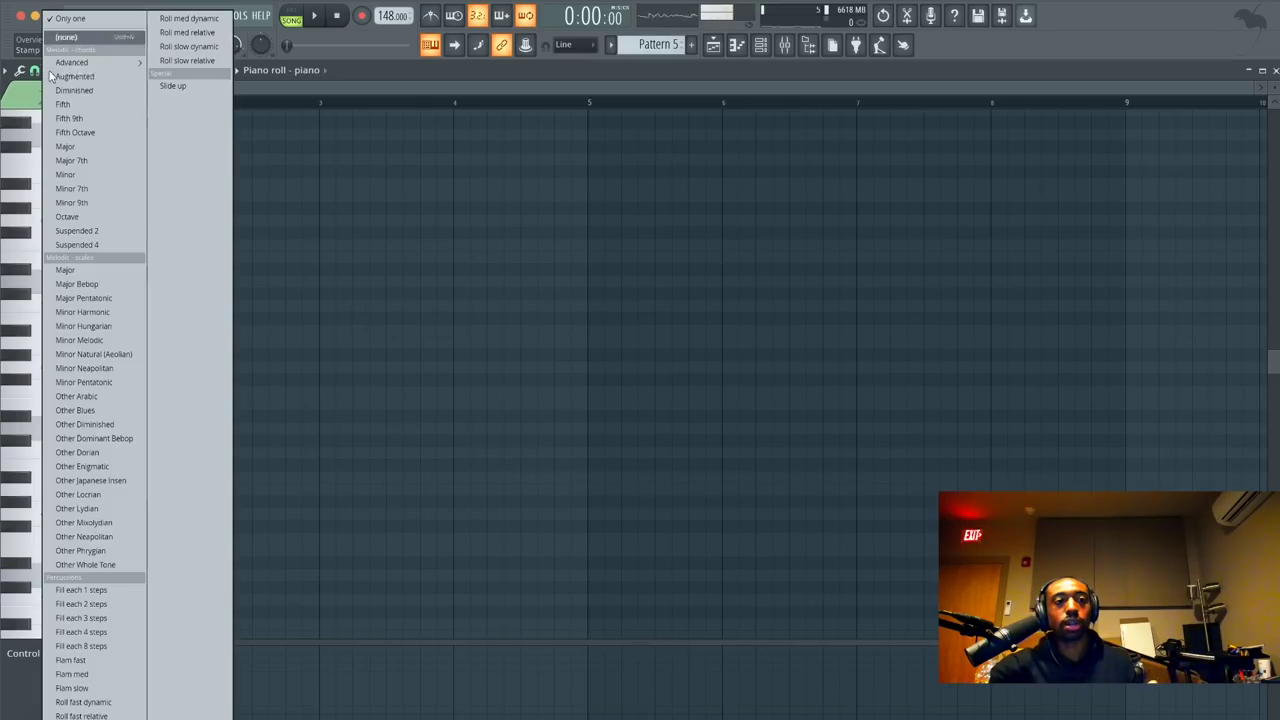
pyautogui.click(97, 202)
pyautogui.click(80, 428)
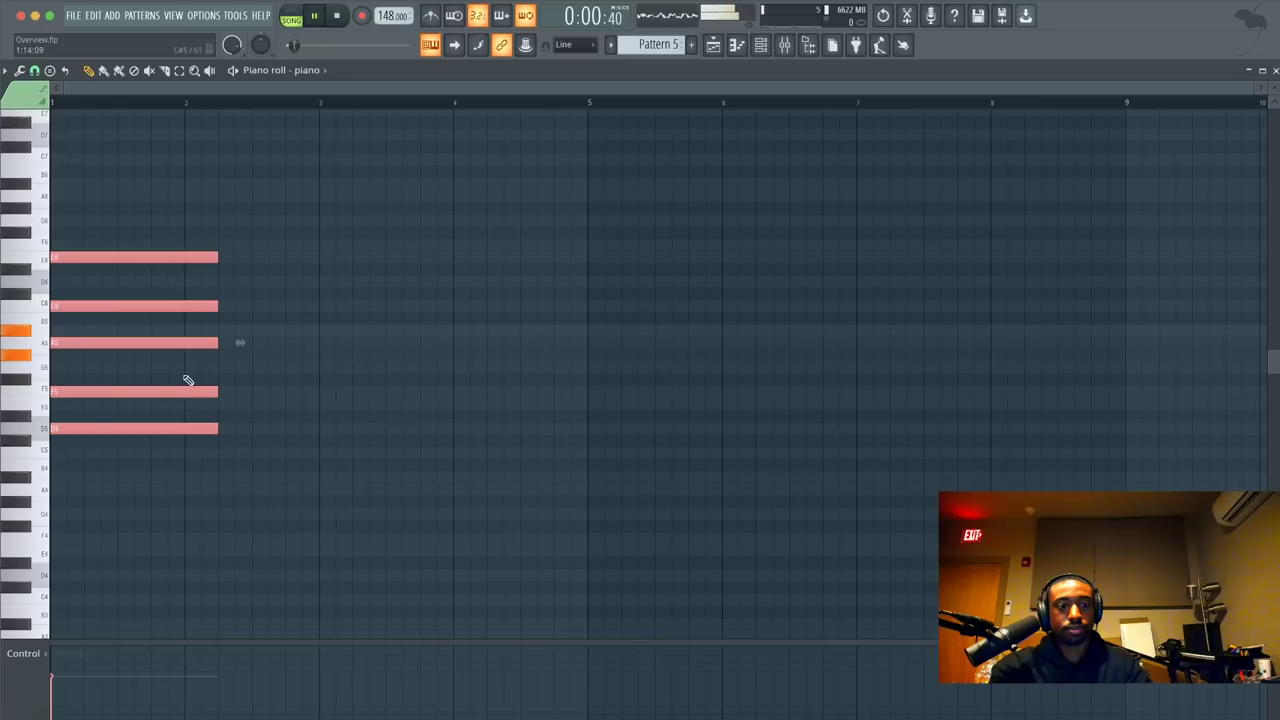
pyautogui.press('space')
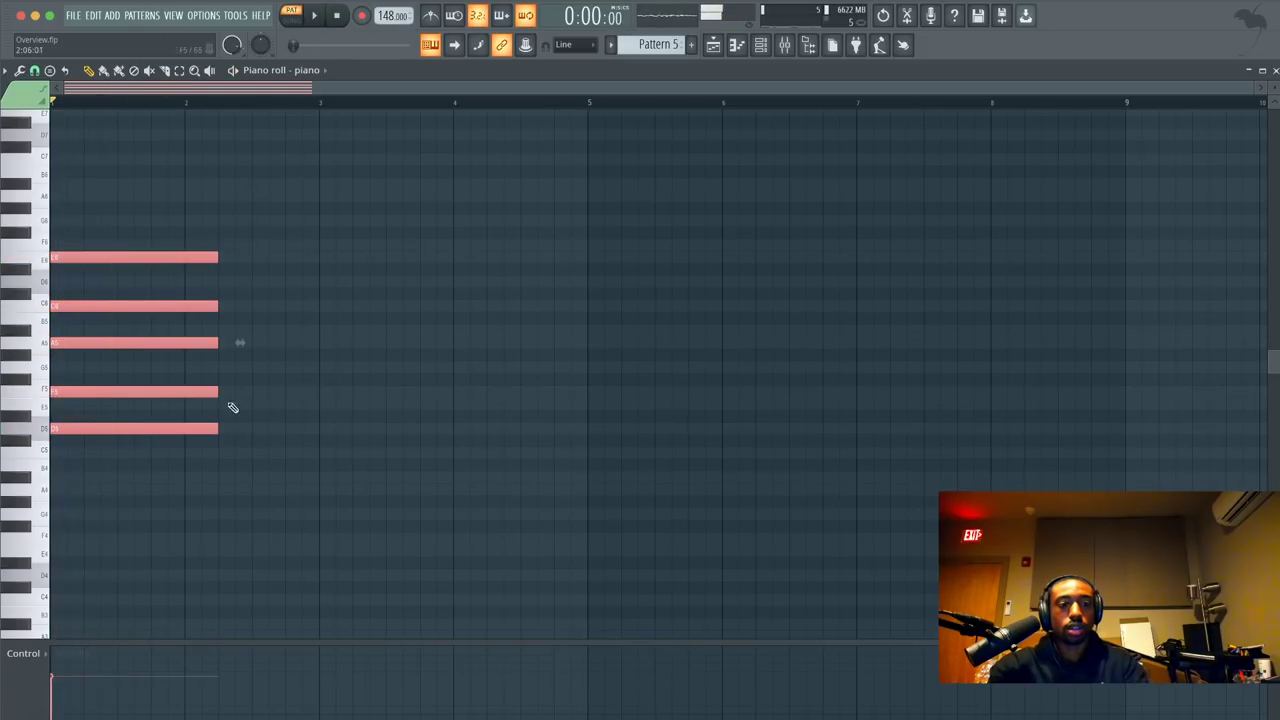
pyautogui.press('space')
# - Trim the chord to one bar and drop it an octave to D4–E5
pyautogui.moveTo(227, 437); pyautogui.dragTo(189, 254)
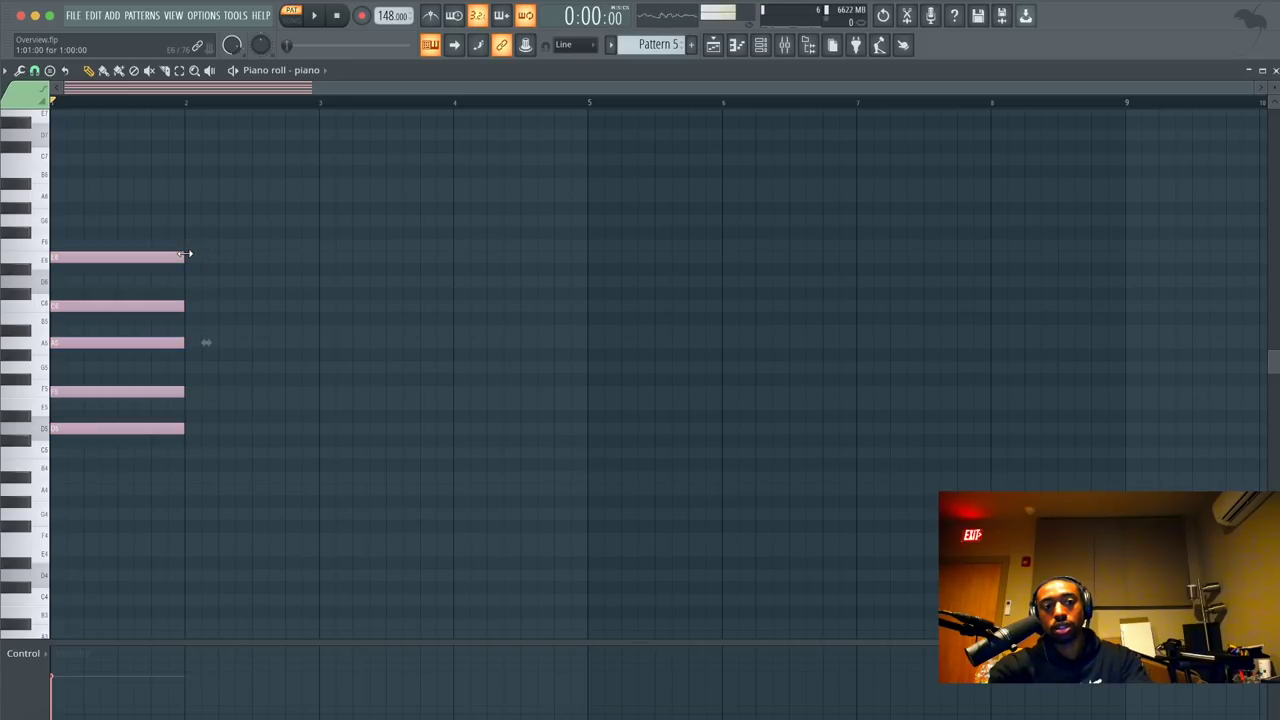
pyautogui.click(211, 263)
pyautogui.hotkey('ctrl', 'Down')
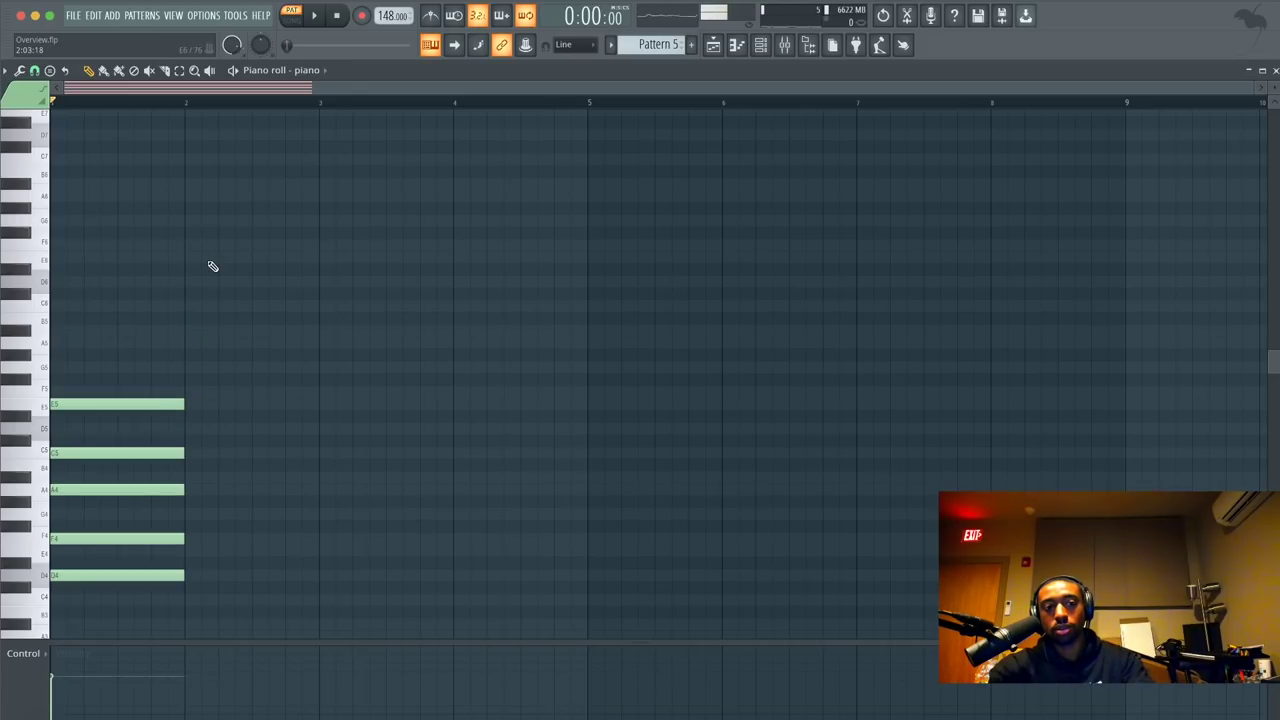
pyautogui.press('space')
pyautogui.press('space')
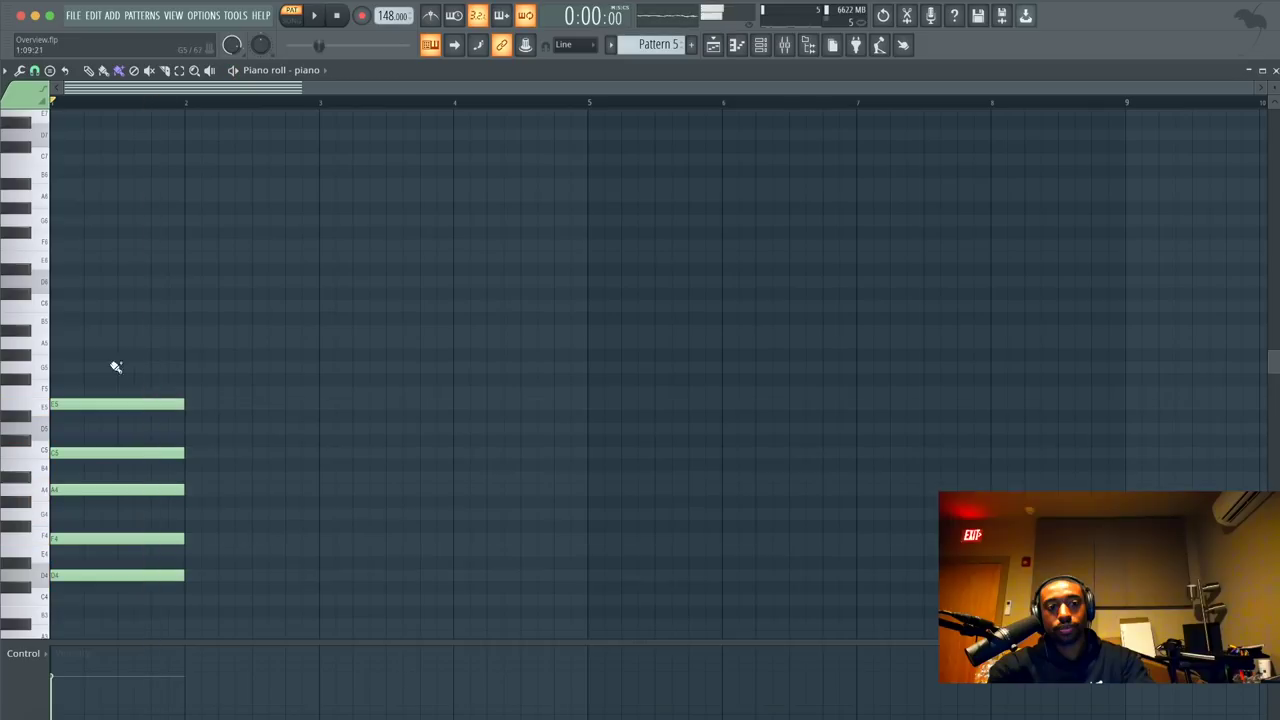
# - Select the pencil tool for drawing the D4, F4, A4, C5, E5 chord at bar 1
pyautogui.click(88, 70)
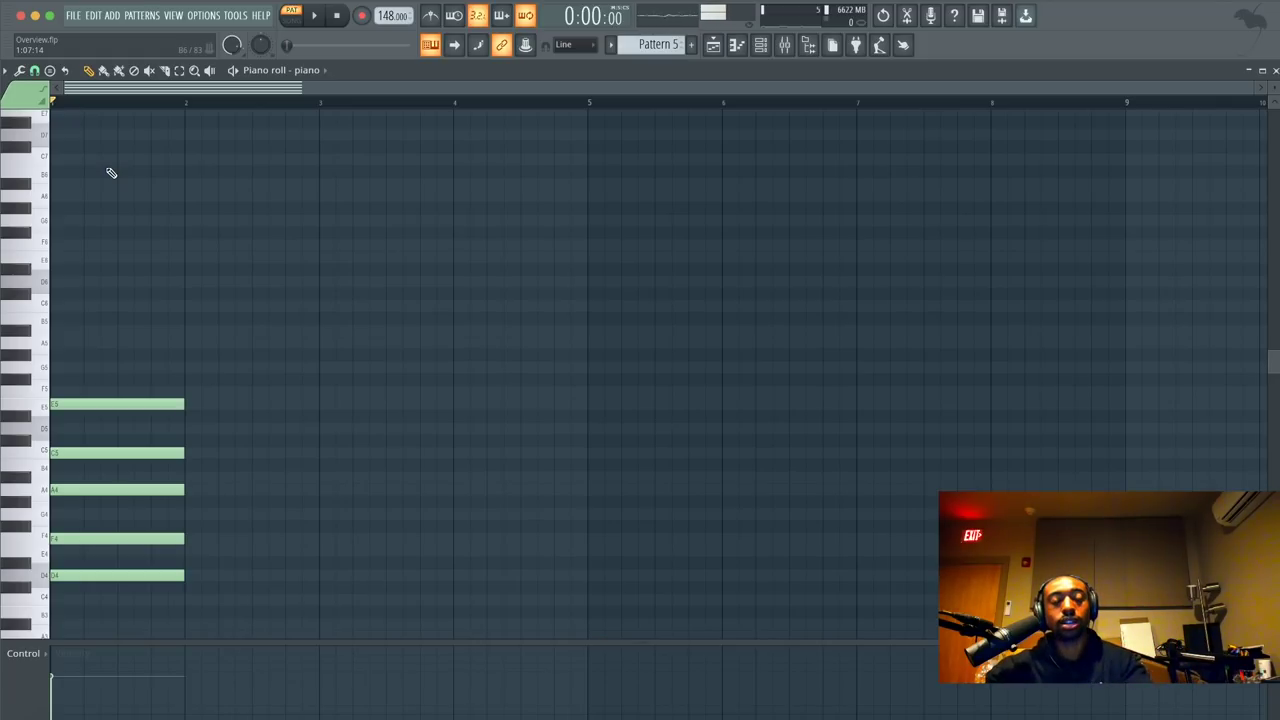
# - Duplicate the bar-1 chord into bars 2 and 3
pyautogui.moveTo(172, 364); pyautogui.dragTo(249, 489)
pyautogui.press('space')
pyautogui.click(250, 502)
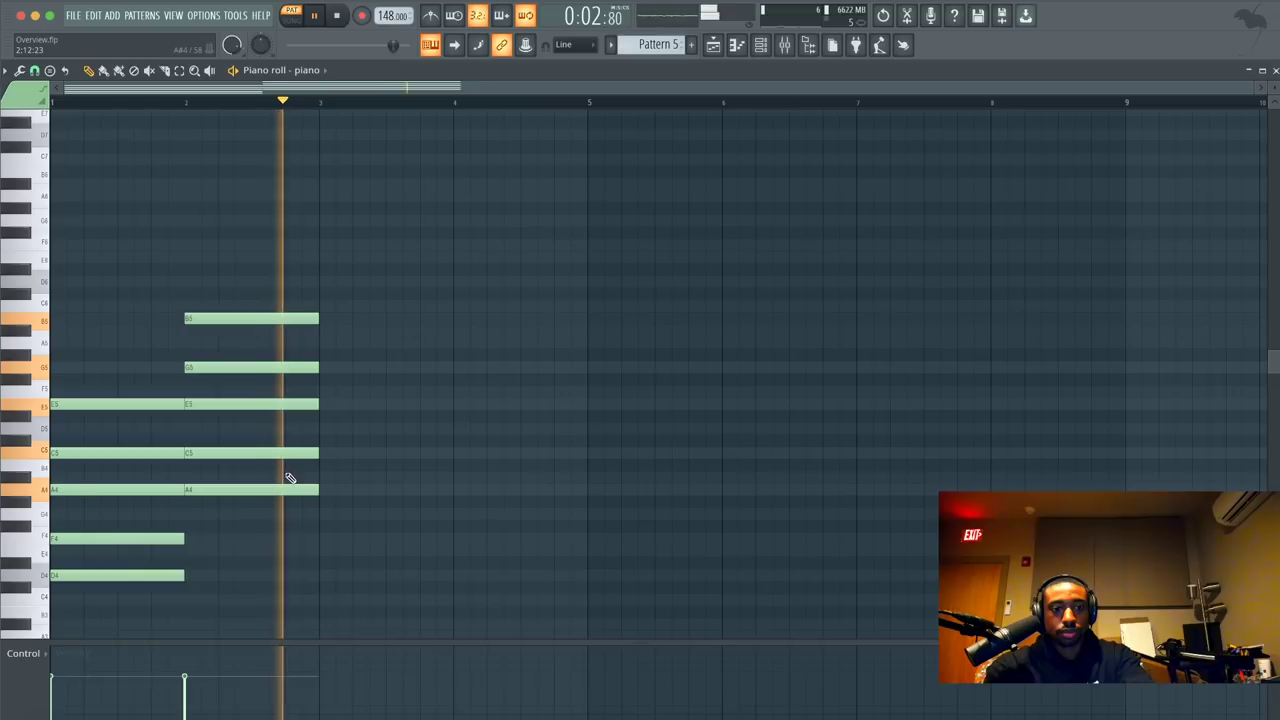
pyautogui.press('space')
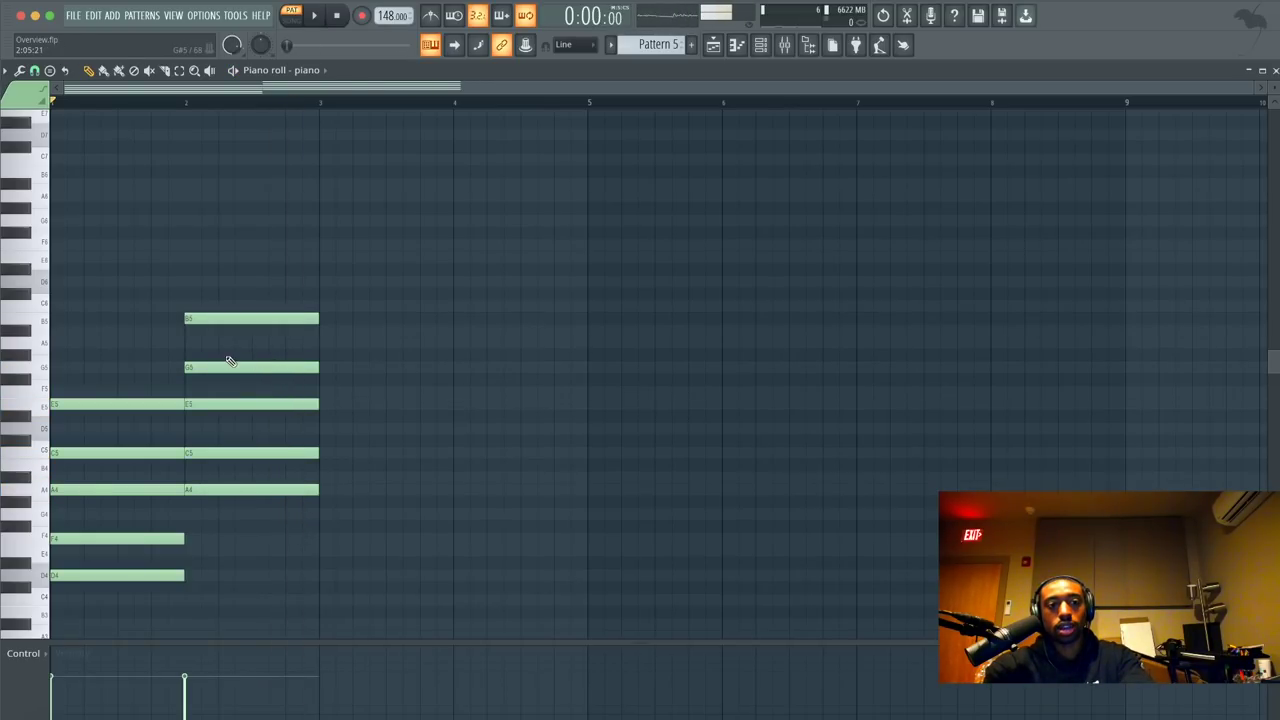
pyautogui.moveTo(143, 386); pyautogui.dragTo(389, 533)
# - Draw an E4, G4, A#4, C#5, E5 chord at bar 4 and play the four-bar progression
pyautogui.click(477, 408)
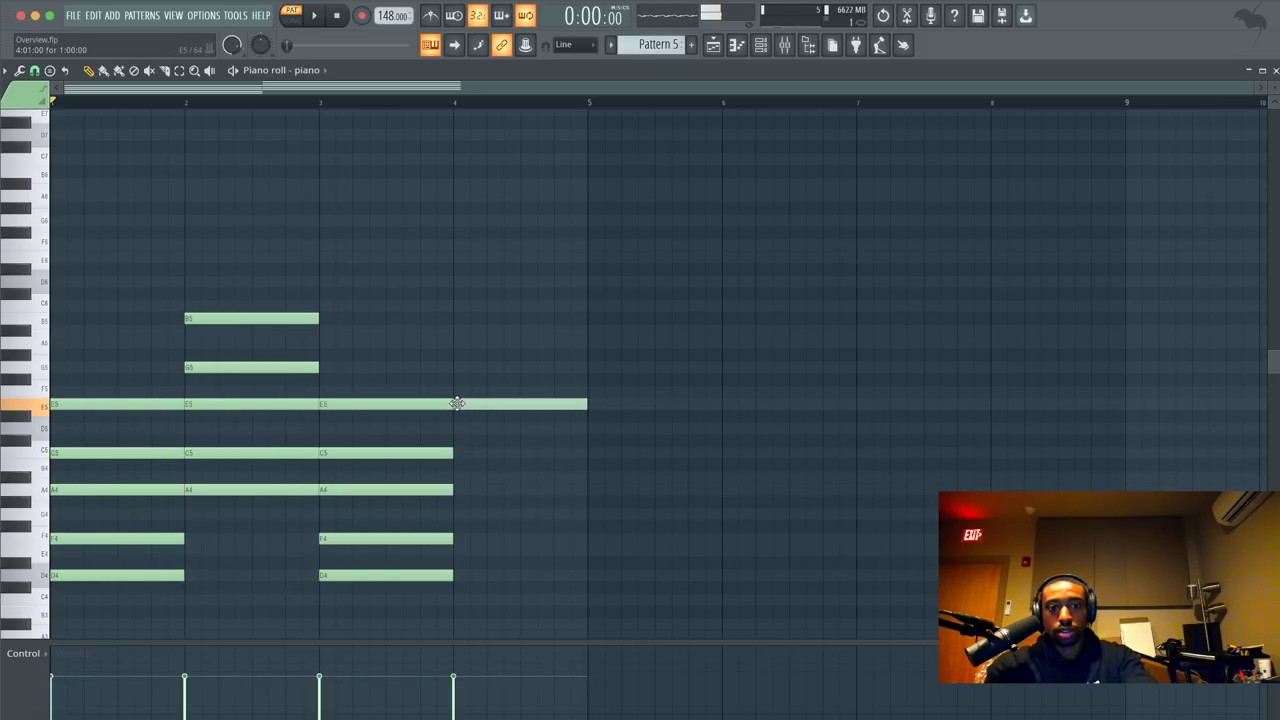
pyautogui.click(466, 441)
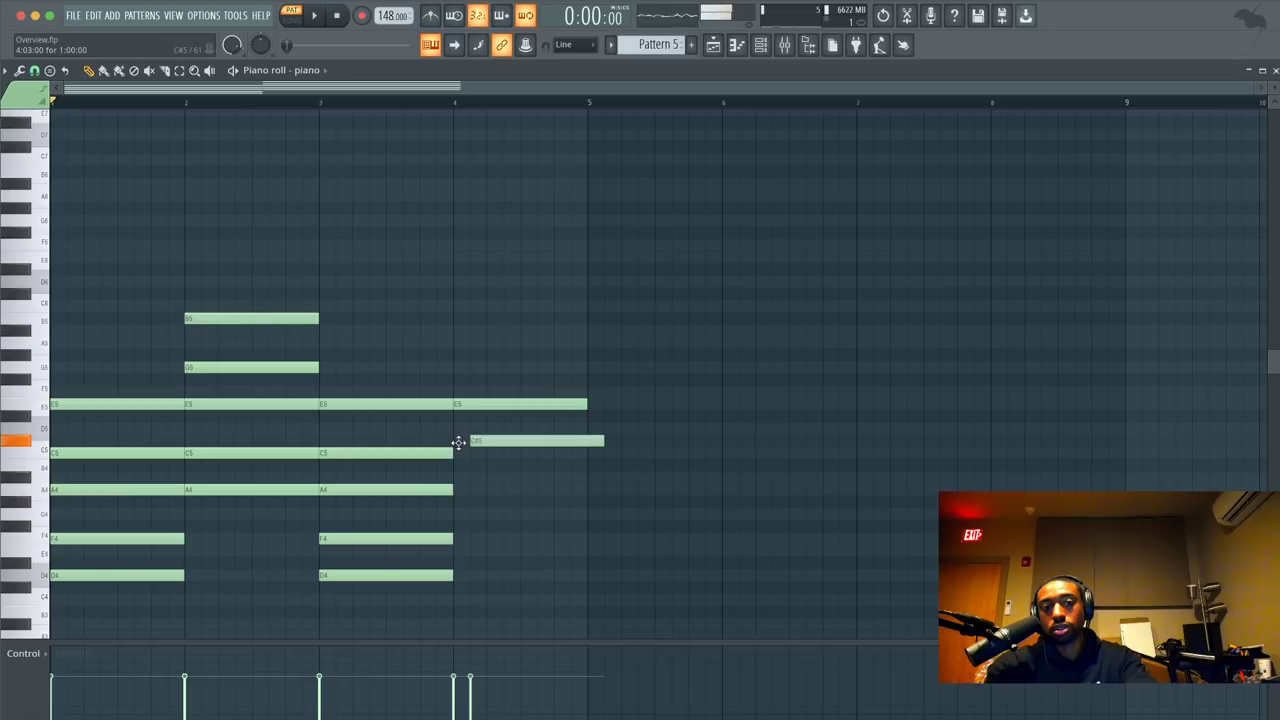
pyautogui.click(457, 477)
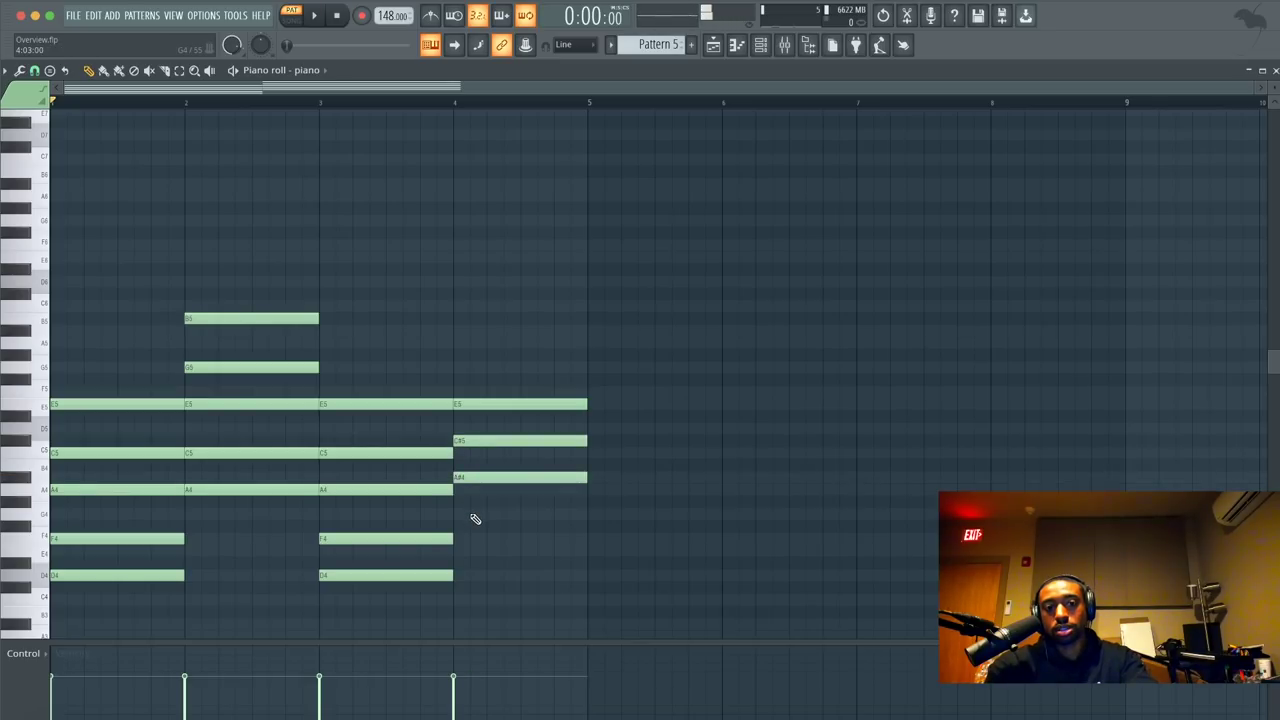
pyautogui.click(458, 514)
pyautogui.click(464, 552)
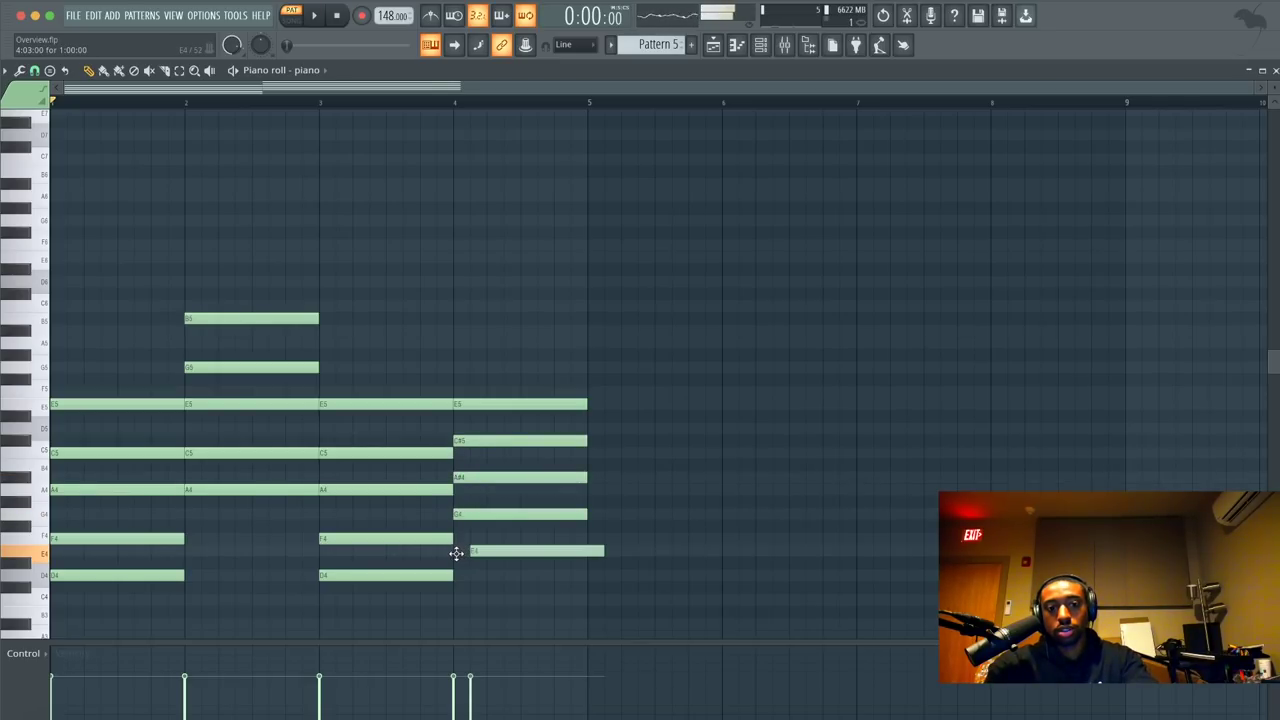
pyautogui.moveTo(456, 554); pyautogui.dragTo(454, 559)
pyautogui.click(460, 587)
pyautogui.press('space')
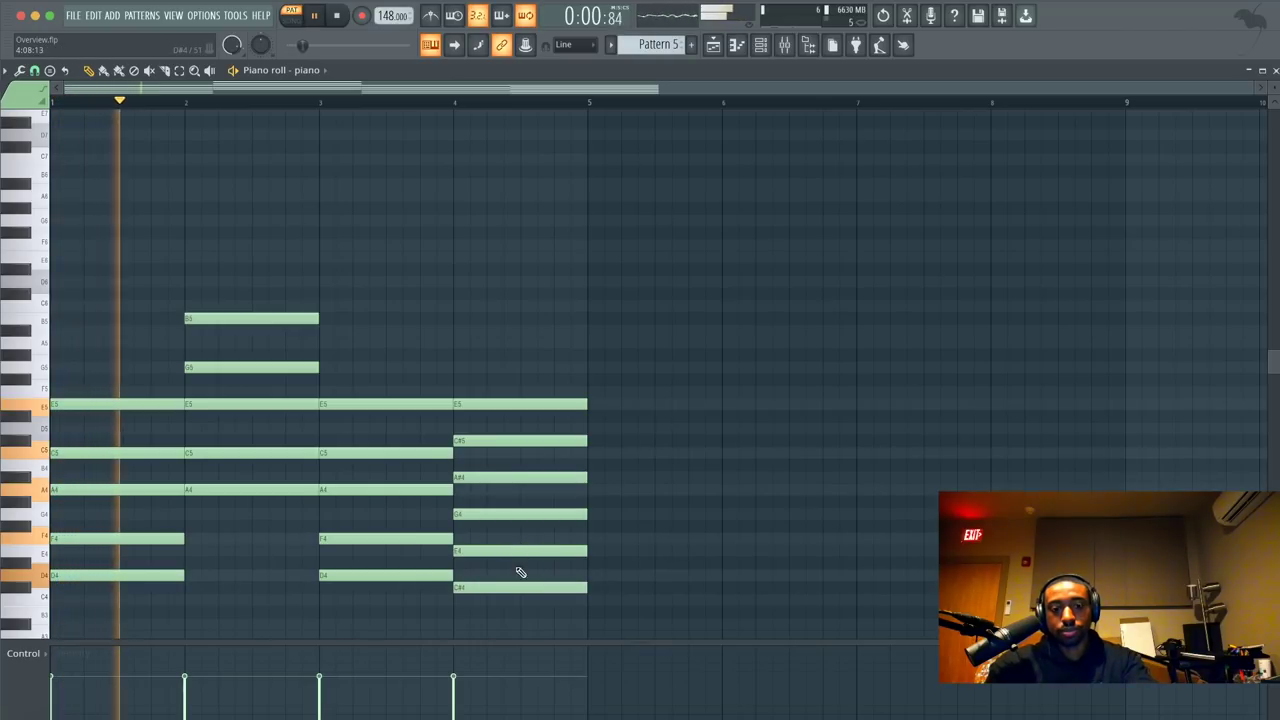
pyautogui.rightClick(514, 589)
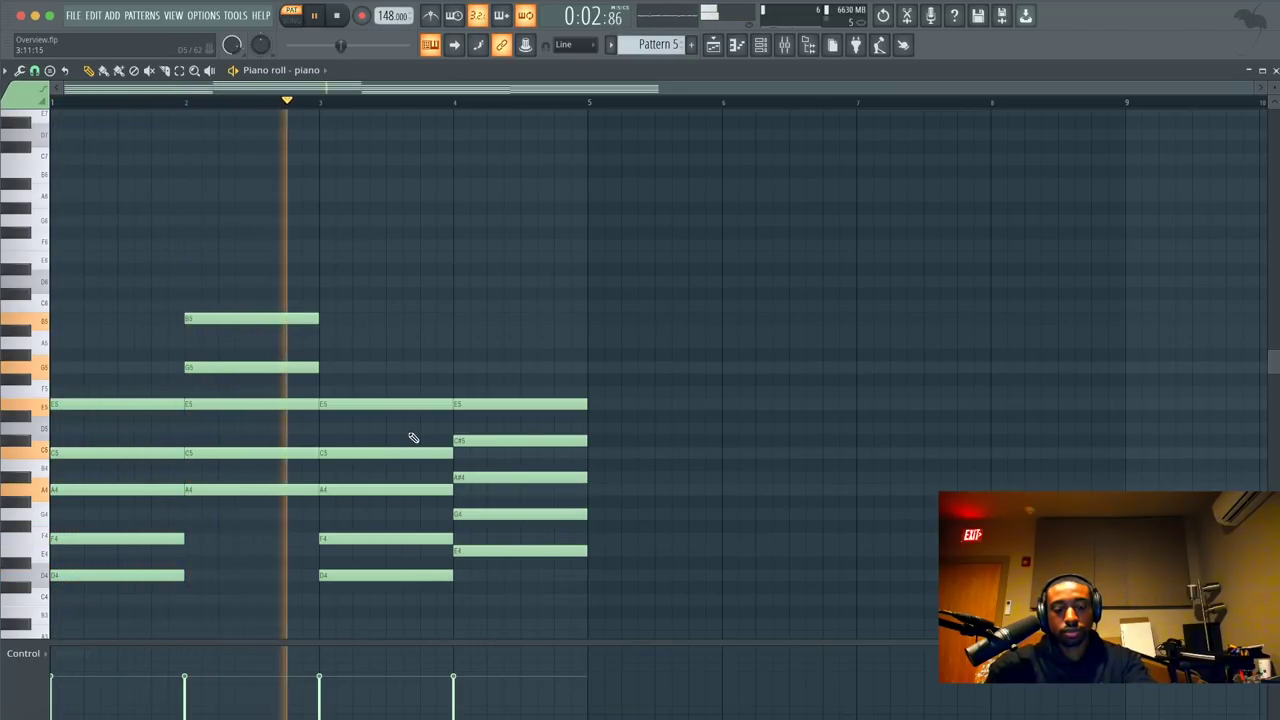
pyautogui.moveTo(394, 578); pyautogui.dragTo(153, 316)
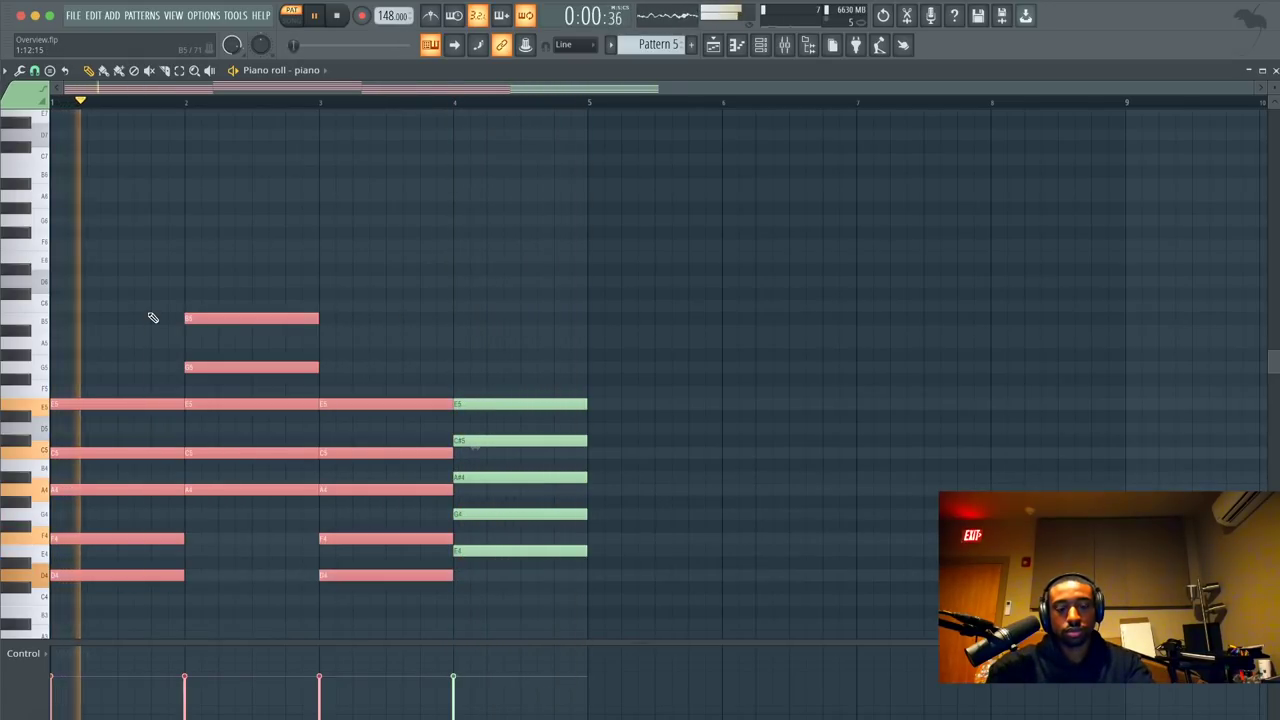
pyautogui.click(297, 305)
pyautogui.press('space')
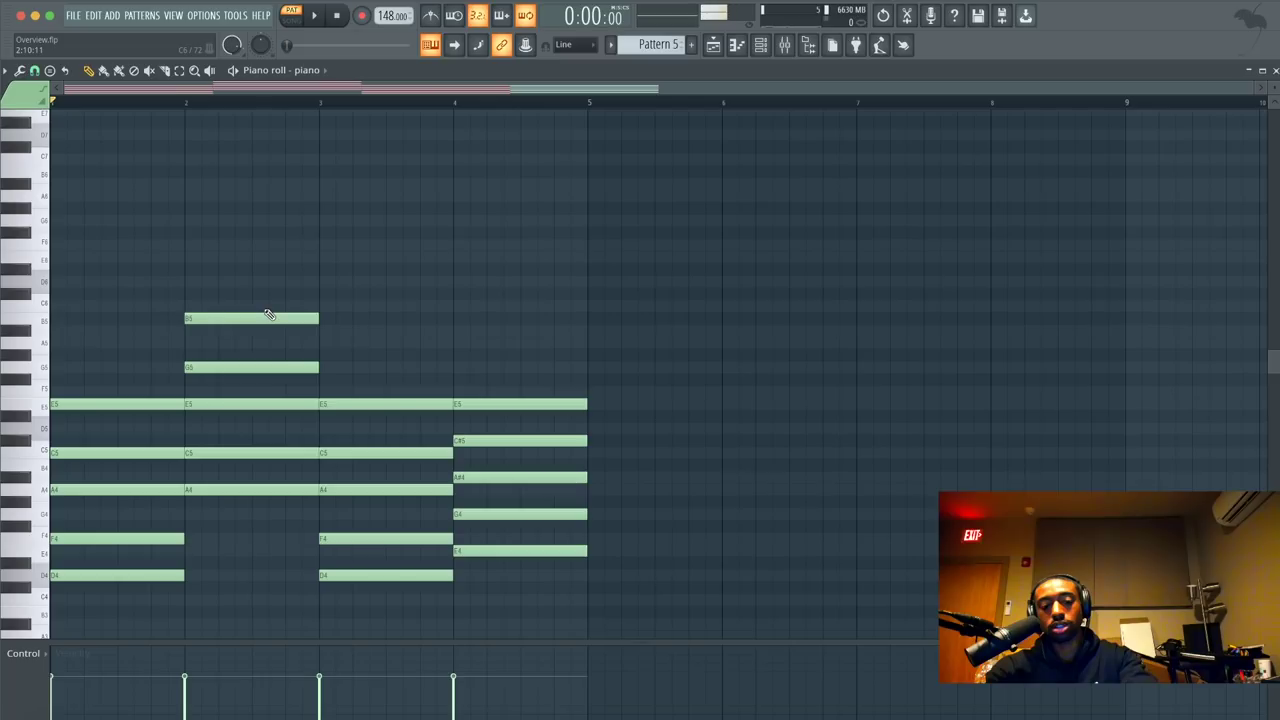
# - Strum the chords with the strumizer and rescale the notes' velocities
pyautogui.hotkey('alt', 's')
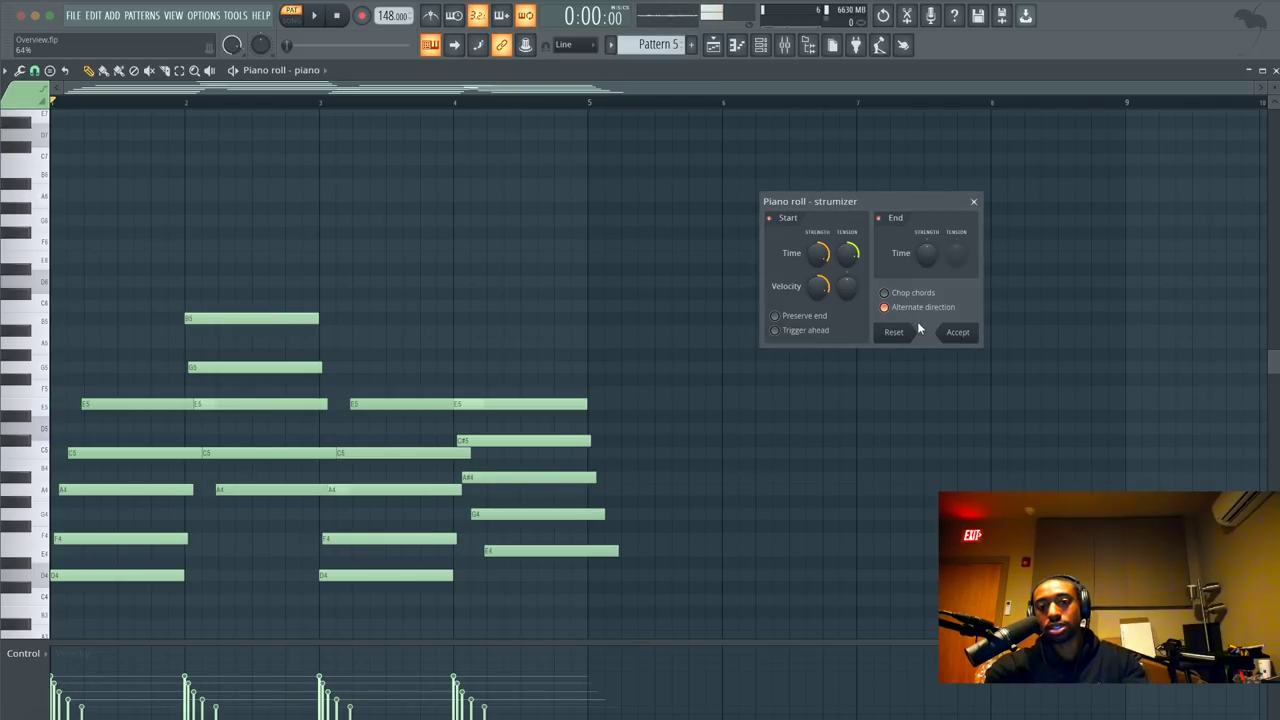
pyautogui.click(956, 332)
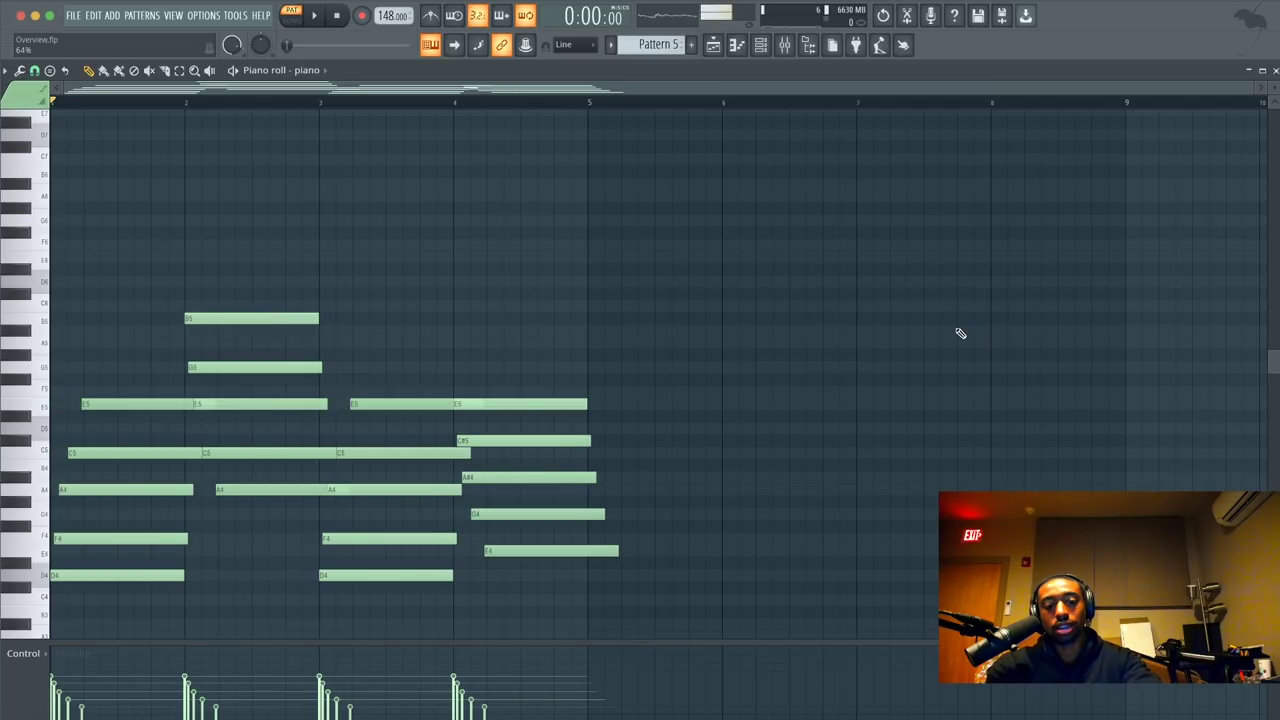
pyautogui.hotkey('alt', 's')
pyautogui.click(724, 508)
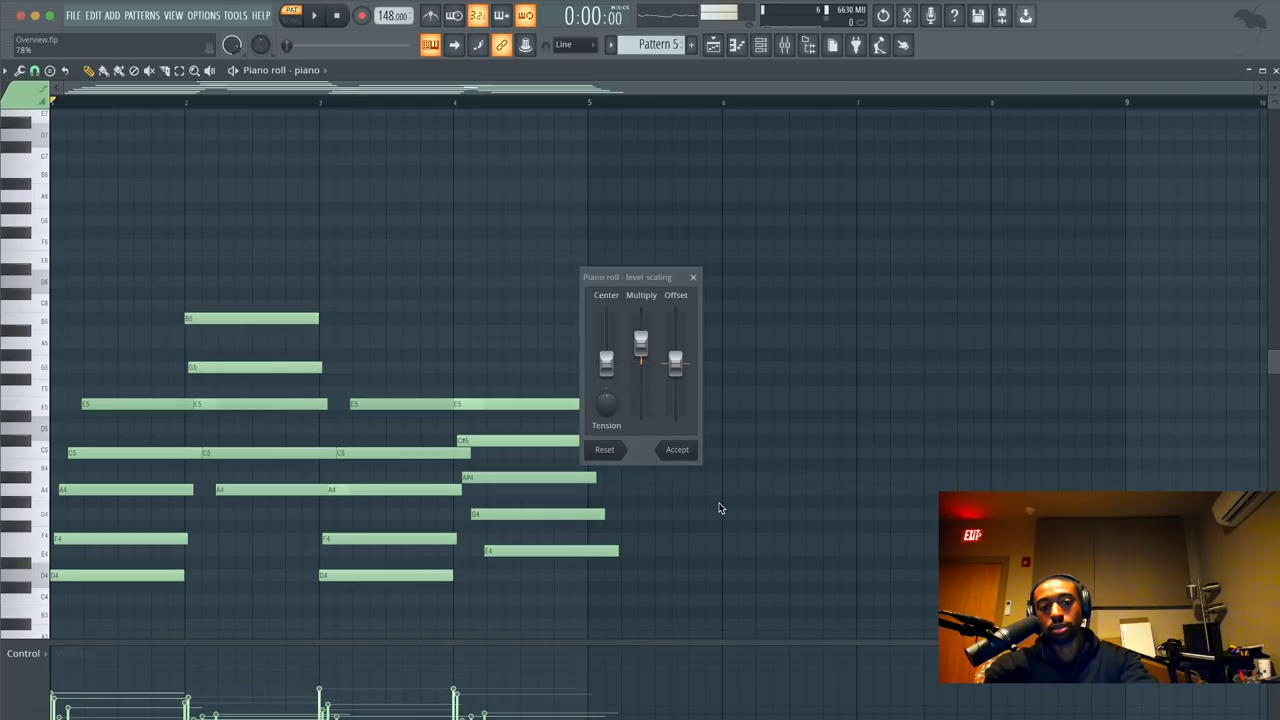
pyautogui.click(684, 449)
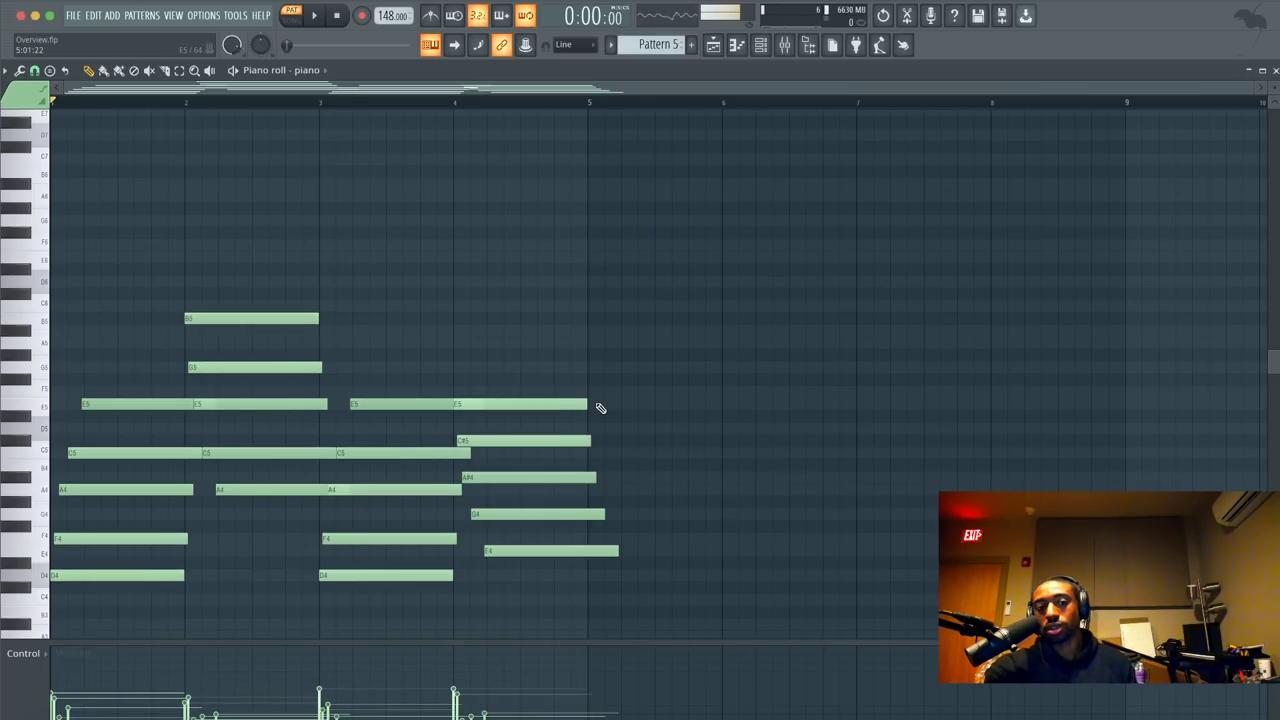
pyautogui.press('space')
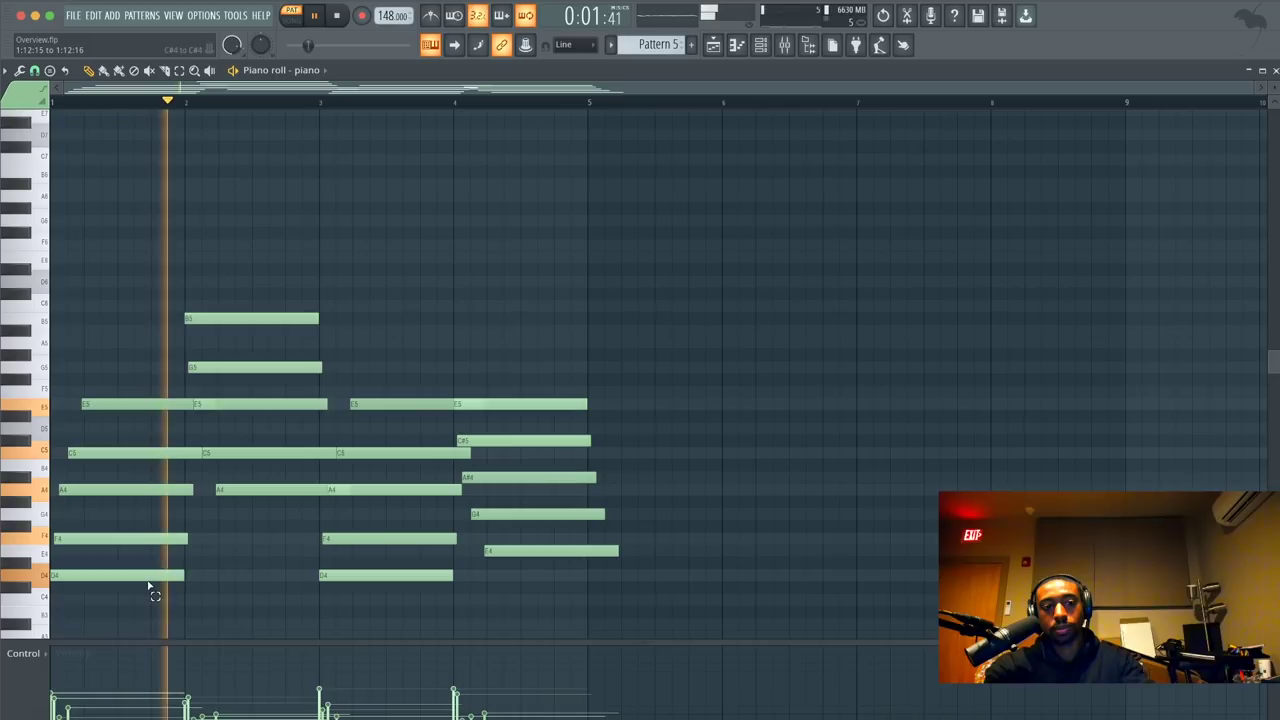
# - Slightly lengthen the bar-2 C5 note and try a D#5 near bar 4
pyautogui.moveTo(148, 585); pyautogui.dragTo(182, 580)
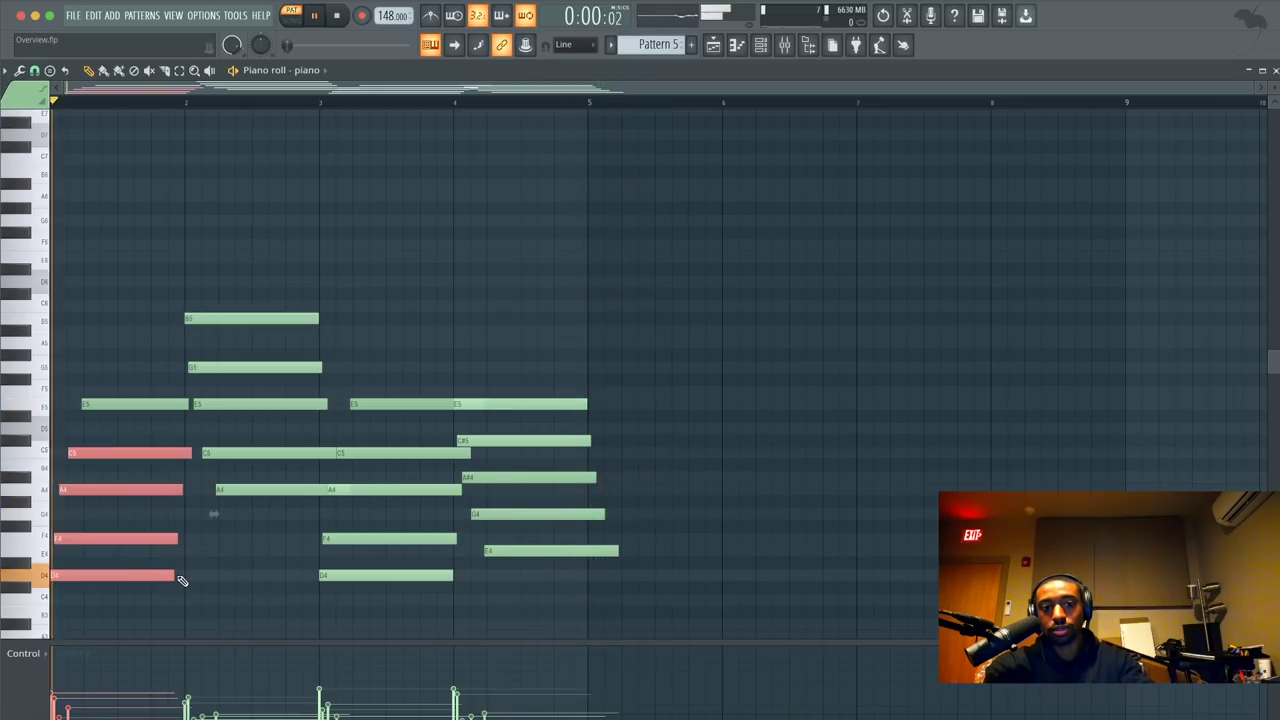
pyautogui.moveTo(286, 509); pyautogui.dragTo(315, 453)
pyautogui.click(307, 453)
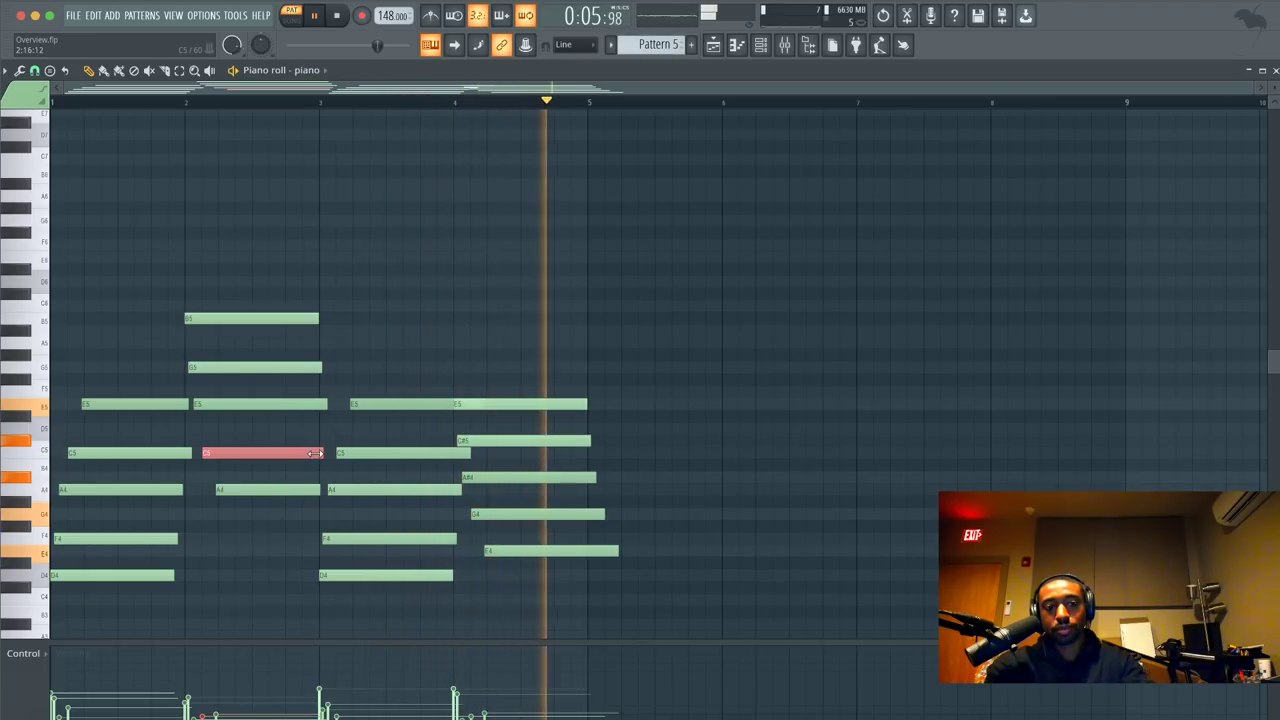
pyautogui.click(441, 414)
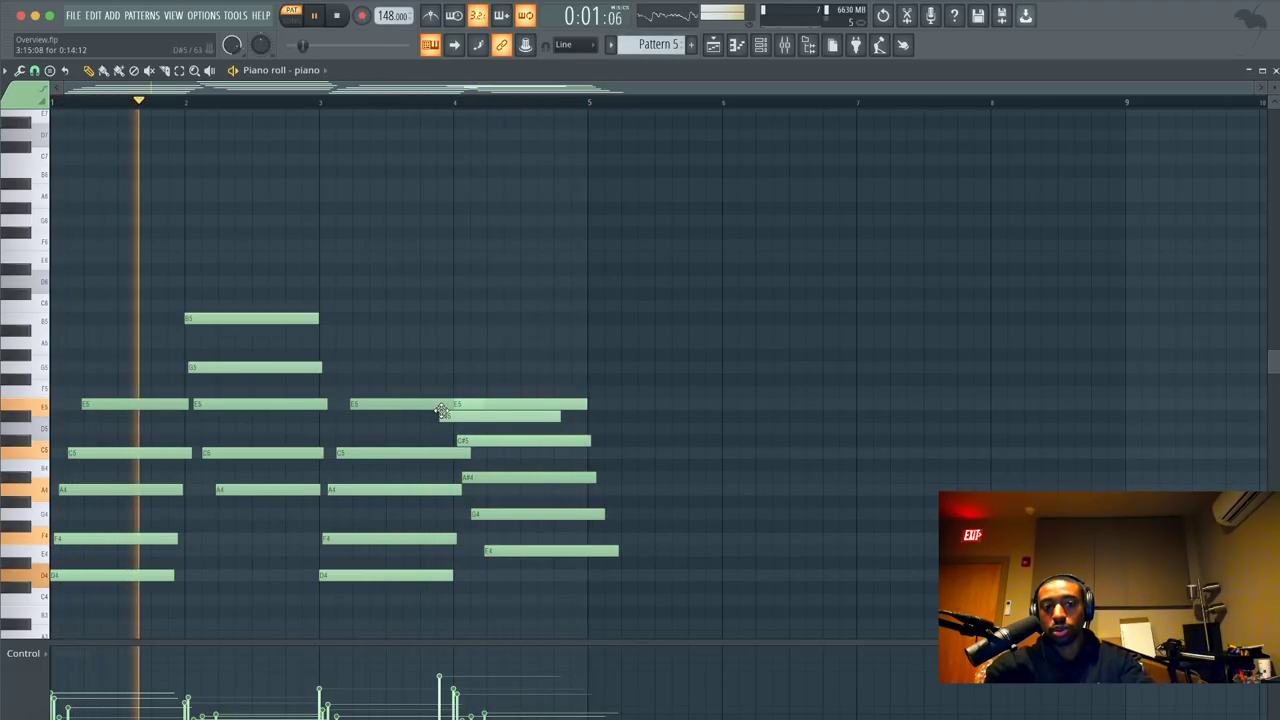
# - Remove the trial D#5, slice the long E5 at bar 4, and end bar-4 notes at bar 5
pyautogui.press('space')
pyautogui.rightClick(441, 414)
pyautogui.click(438, 409)
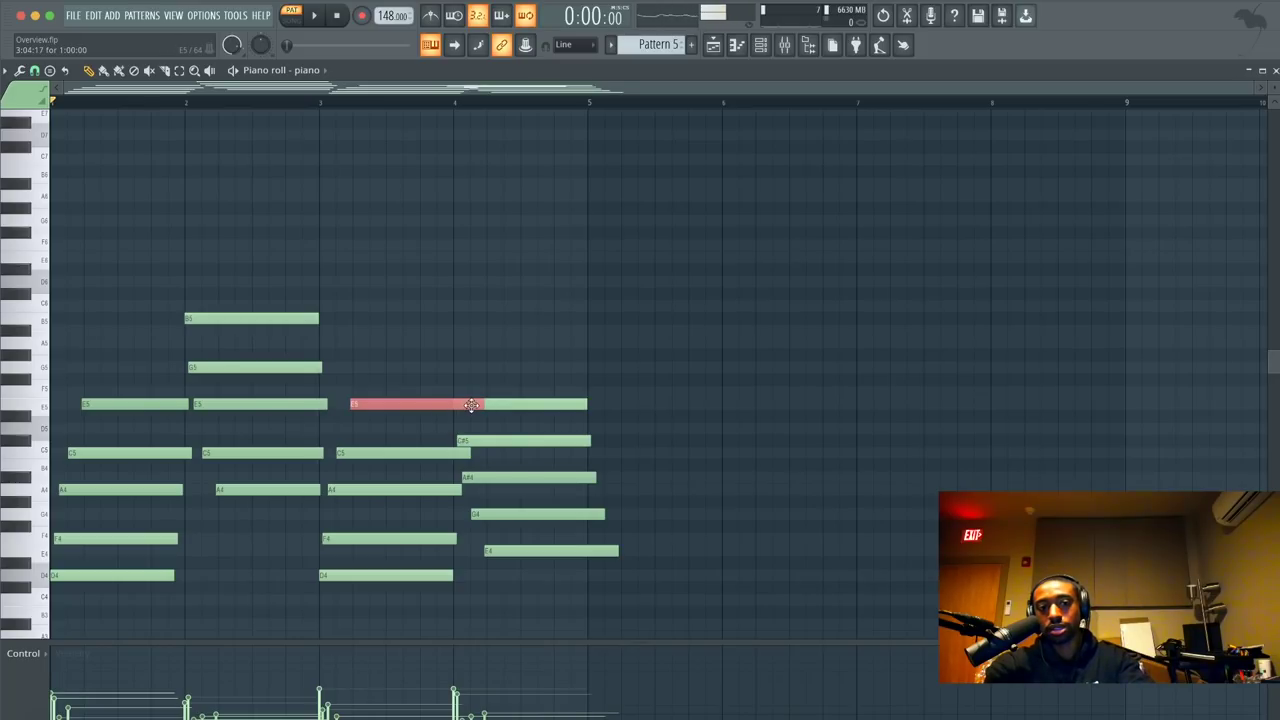
pyautogui.press('space')
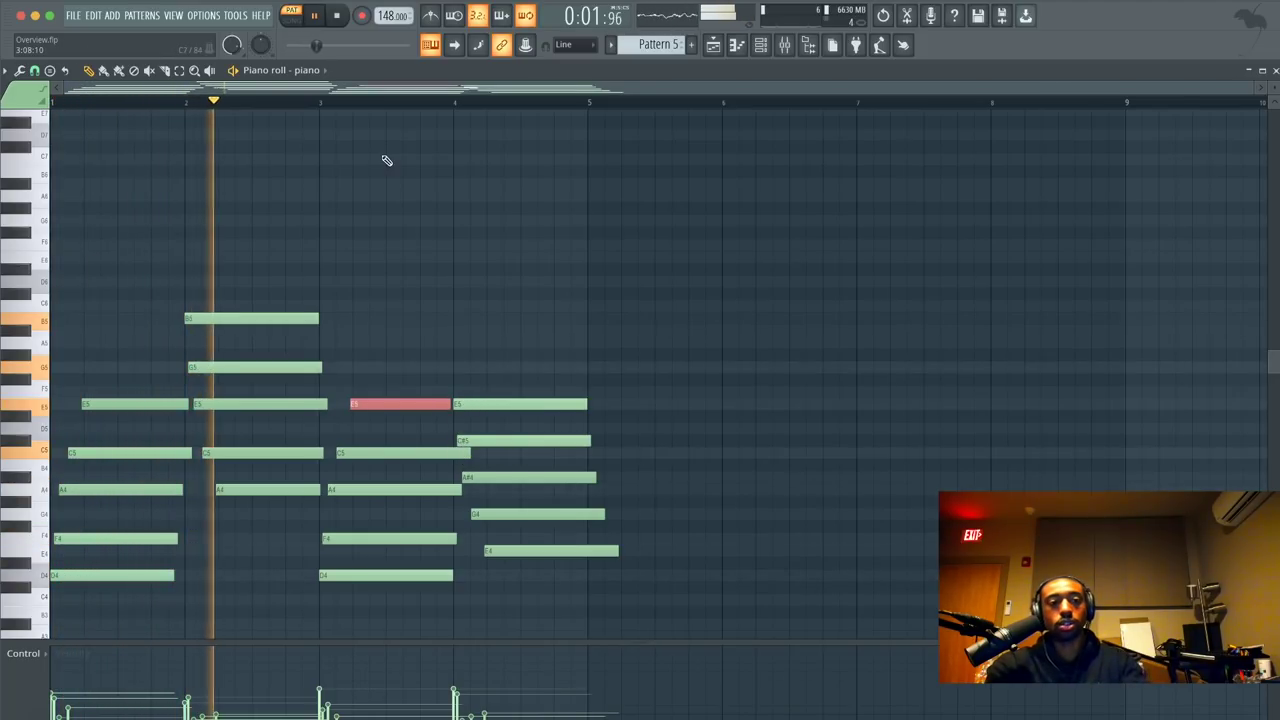
pyautogui.click(165, 70)
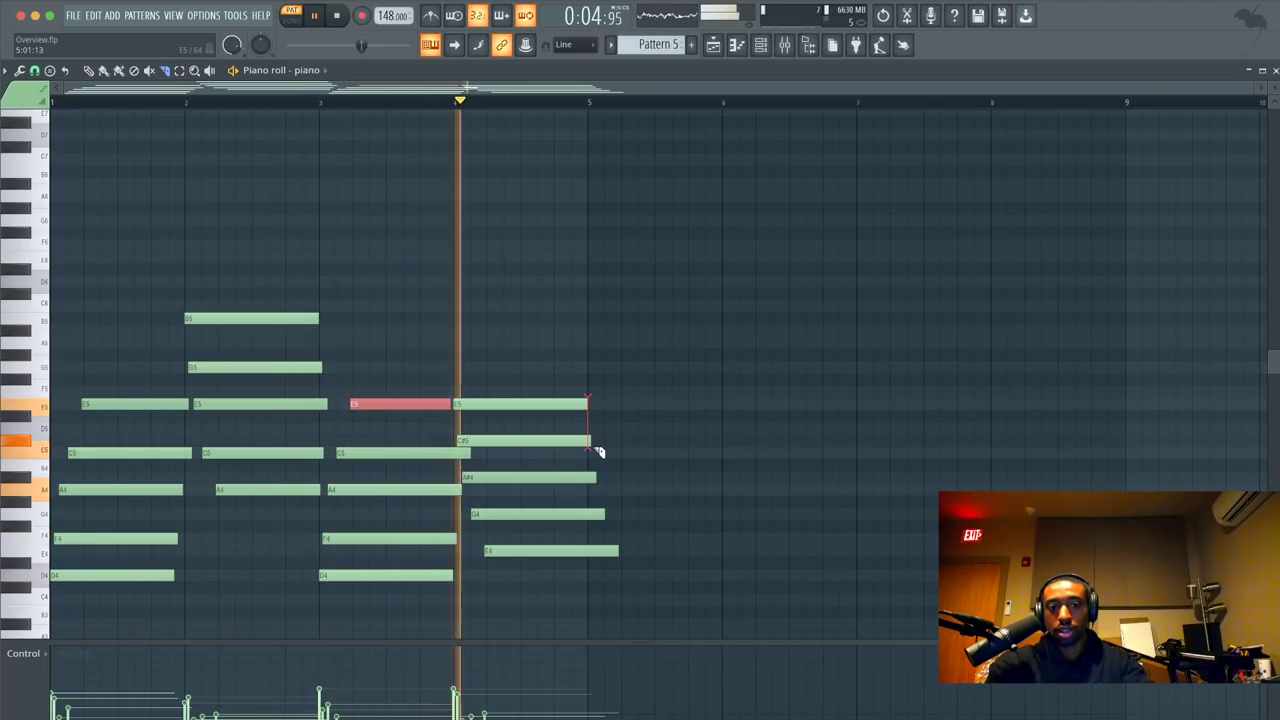
pyautogui.click(585, 535)
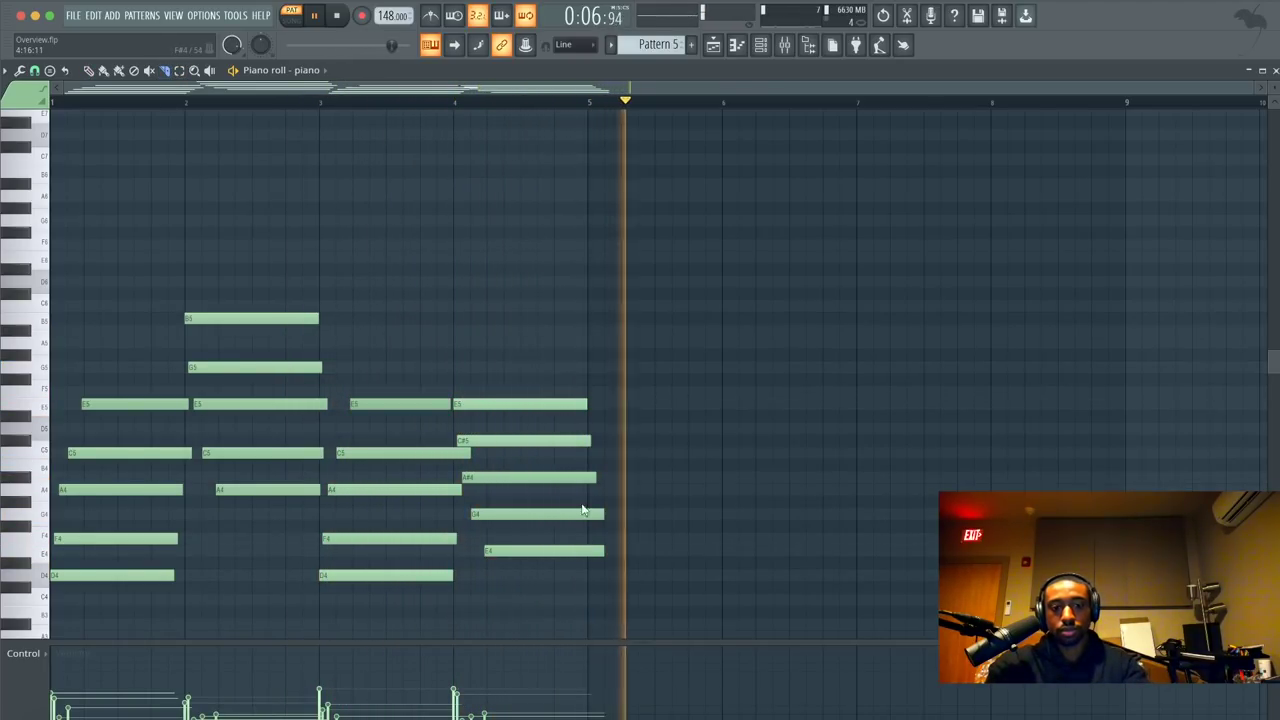
pyautogui.moveTo(588, 455); pyautogui.dragTo(586, 562)
pyautogui.press('space')
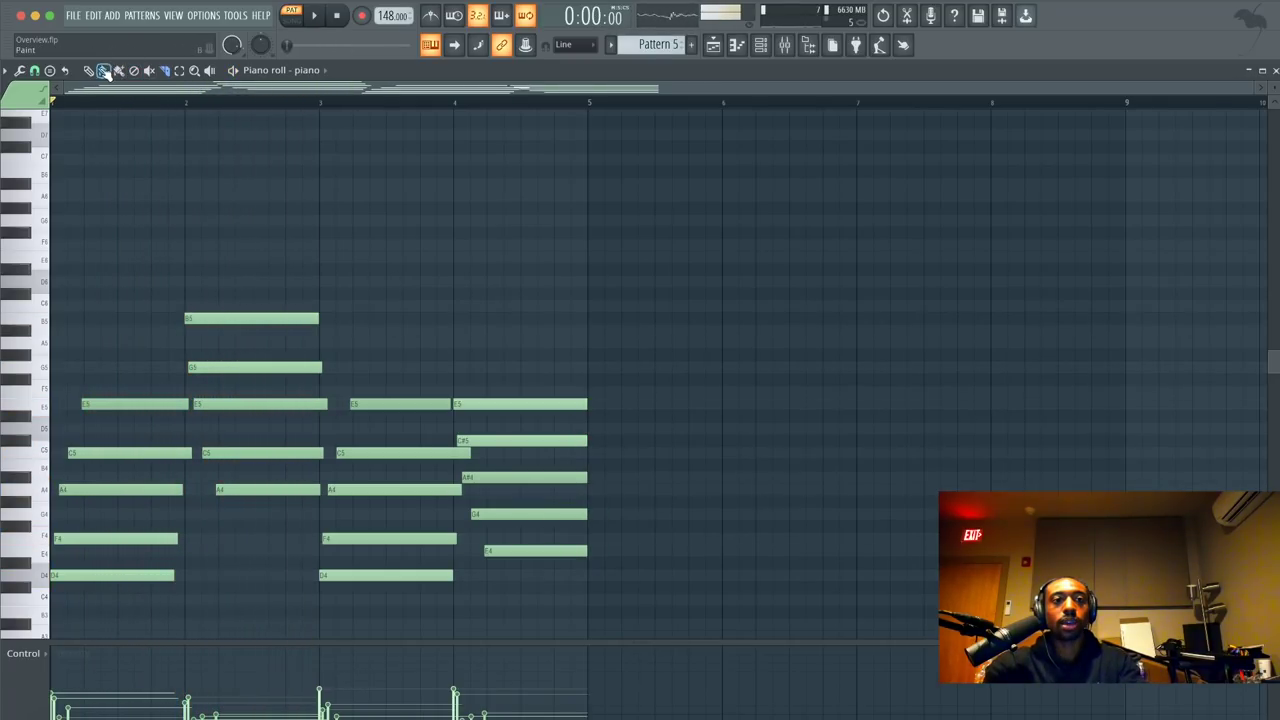
pyautogui.press('p')
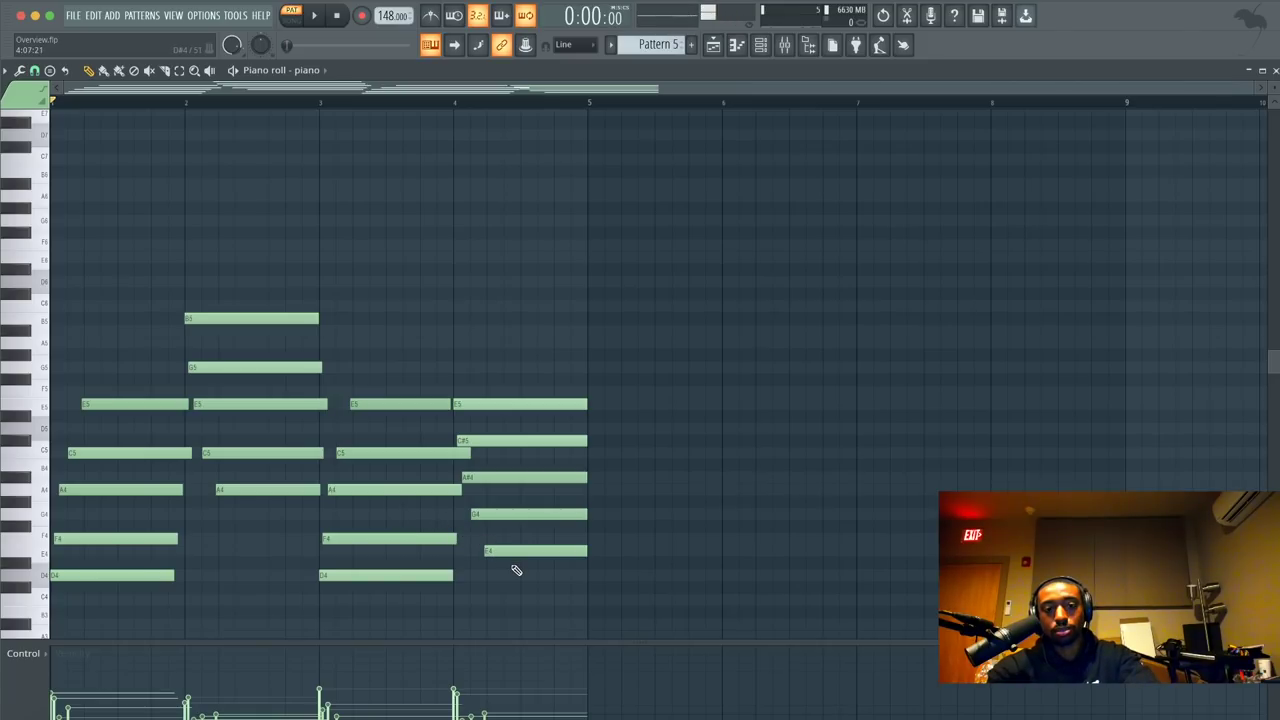
# - Select the lower chord tones across all four bars and delete them, keeping the C5–B5 notes
pyautogui.moveTo(540, 565); pyautogui.dragTo(507, 476)
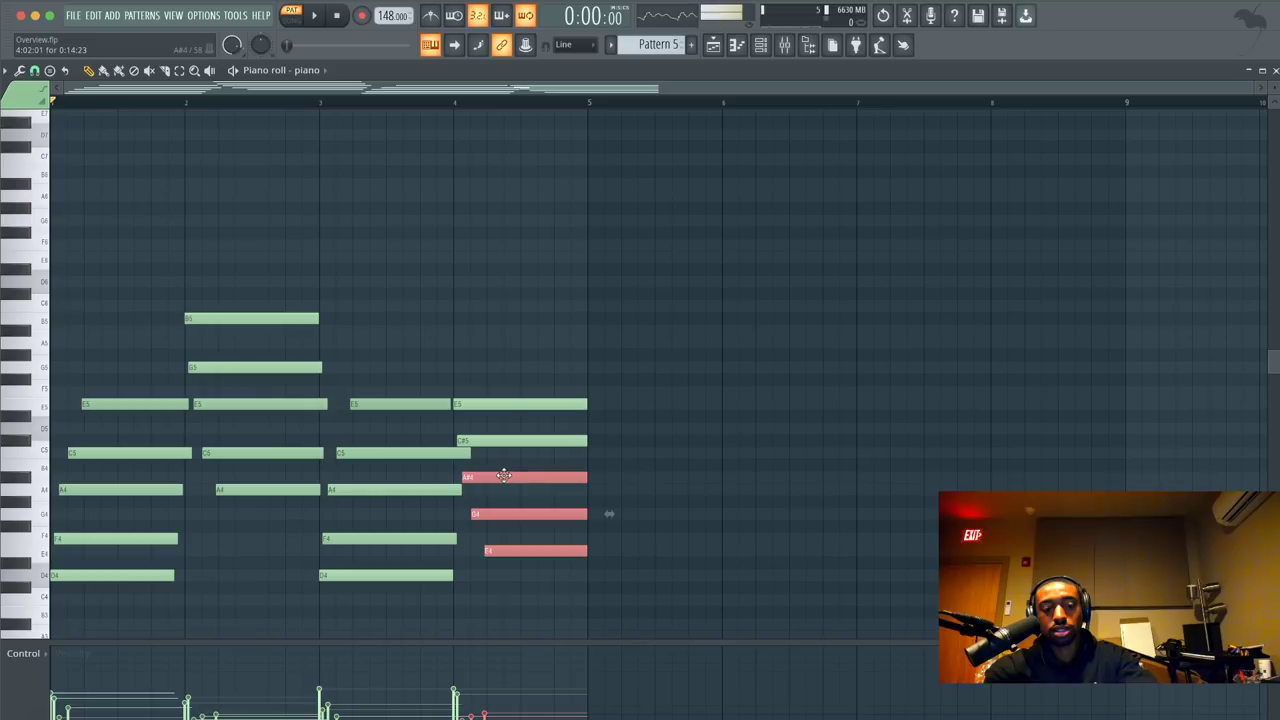
pyautogui.moveTo(424, 482); pyautogui.dragTo(375, 590)
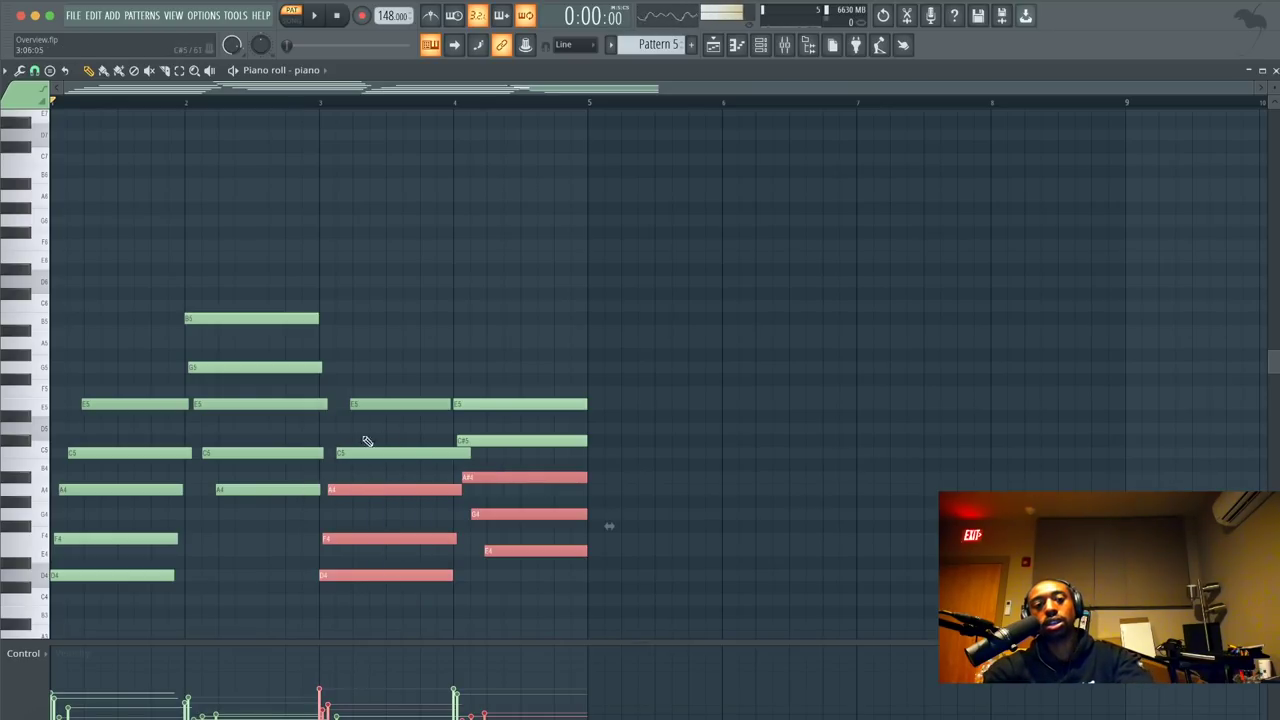
pyautogui.moveTo(283, 517); pyautogui.dragTo(278, 402)
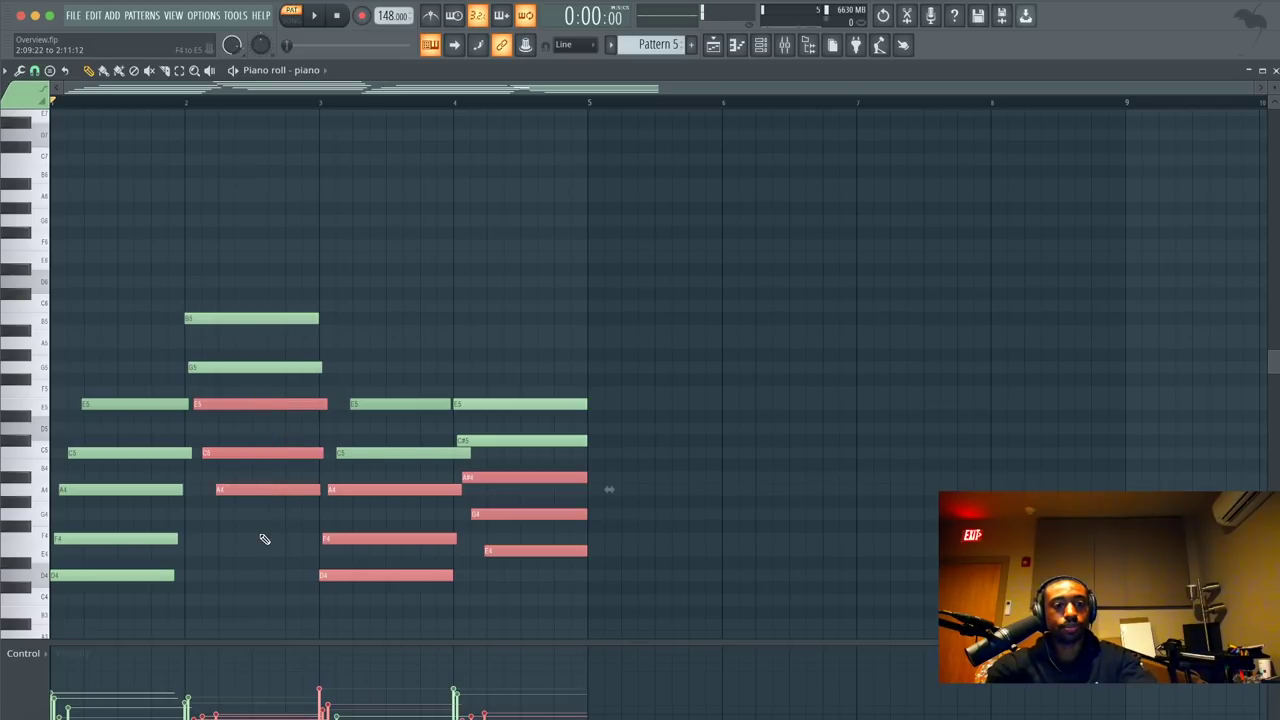
pyautogui.moveTo(116, 575); pyautogui.dragTo(124, 487)
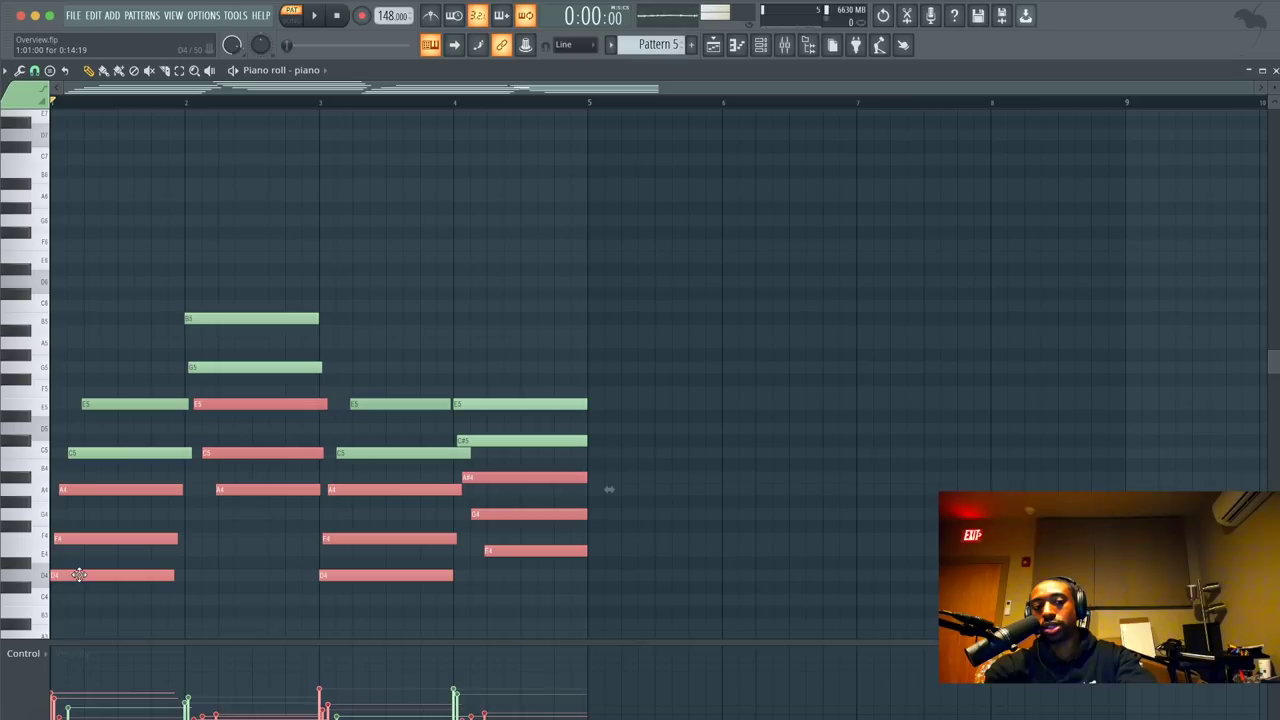
pyautogui.press('Delete')
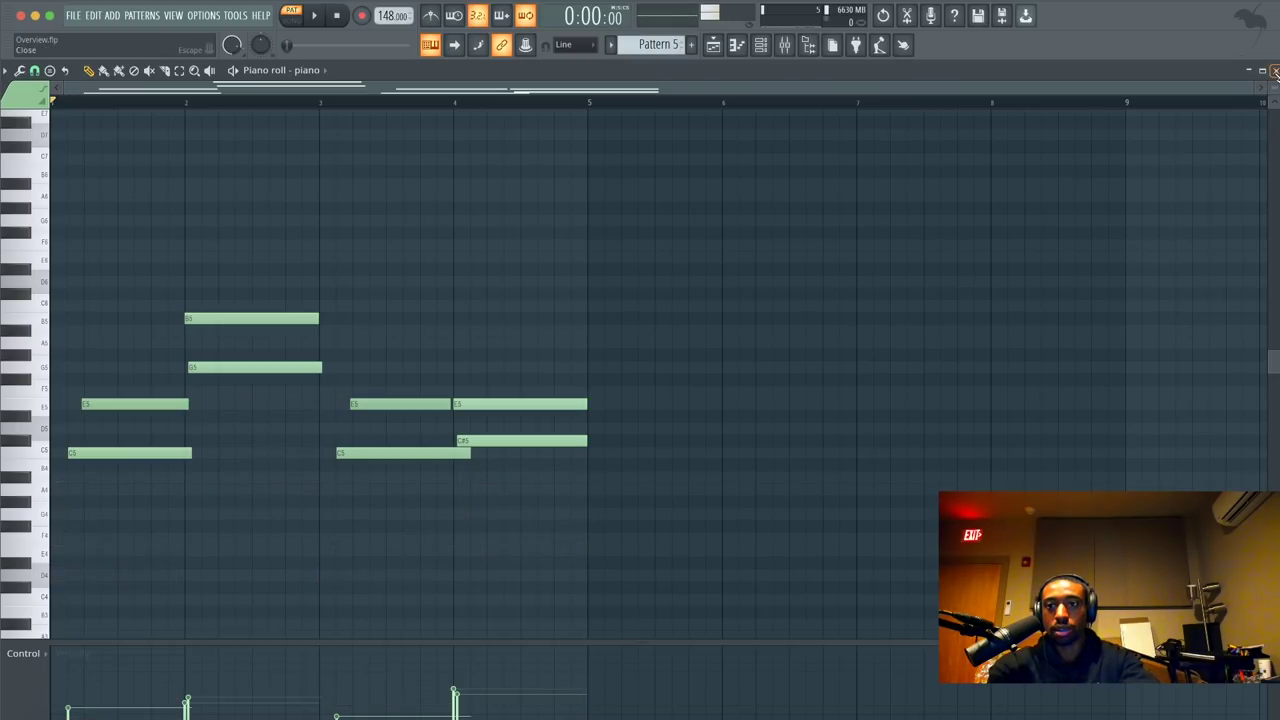
# - Close the piano roll and briefly view the Hermes part's notes
pyautogui.click(1275, 70)
pyautogui.rightClick(225, 120)
pyautogui.click(250, 125)
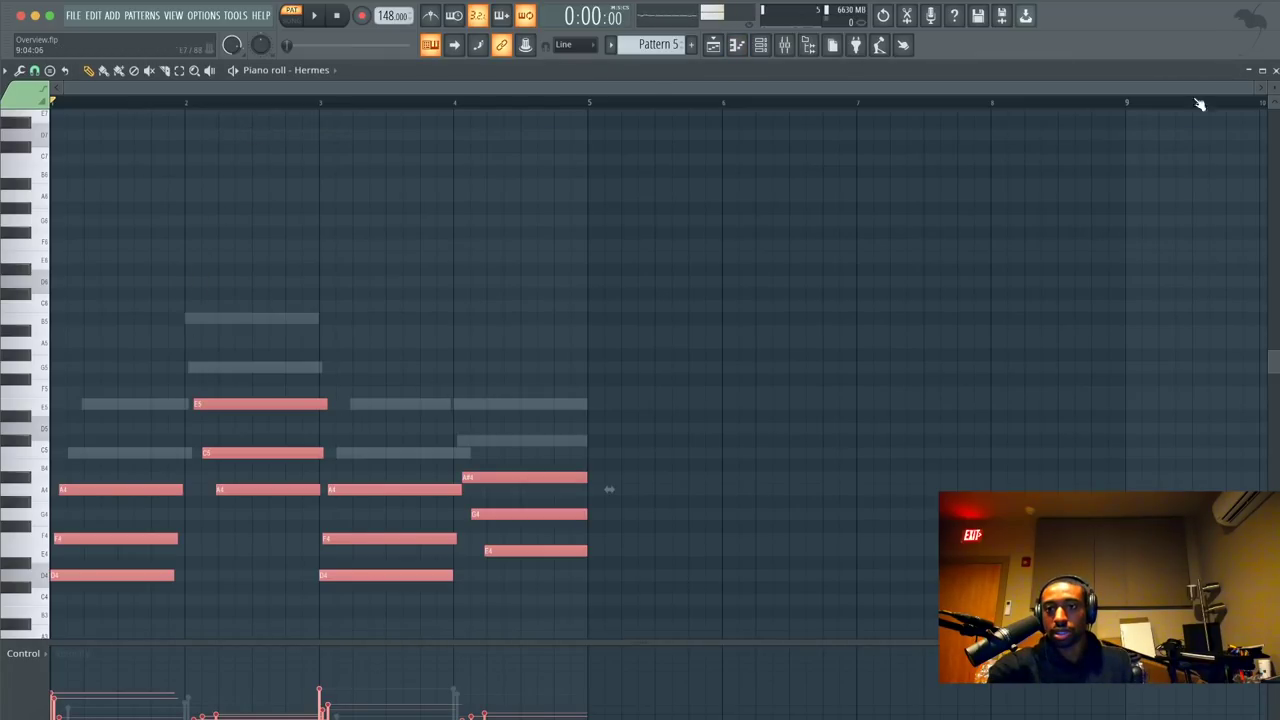
pyautogui.click(1275, 70)
# - Check Detune and Spread on the Hermes Bells - Trees preset, play back, then open its notes
pyautogui.click(198, 125)
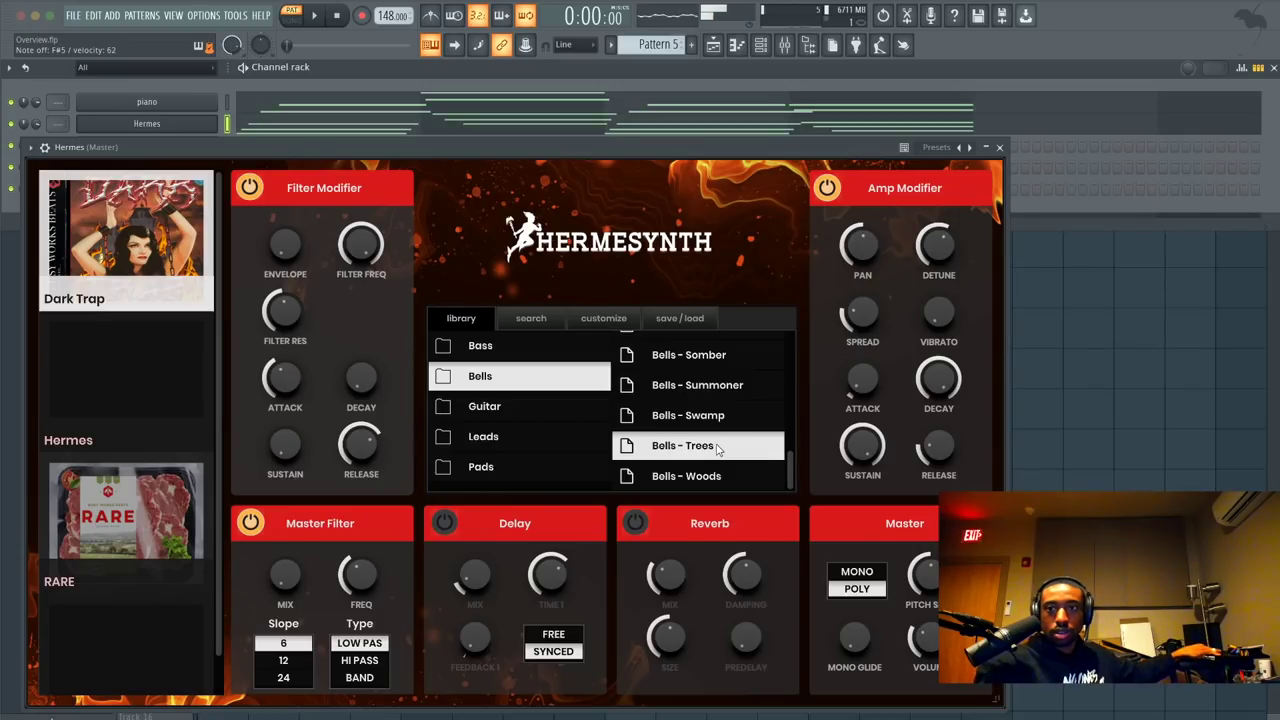
pyautogui.click(940, 249)
pyautogui.click(861, 315)
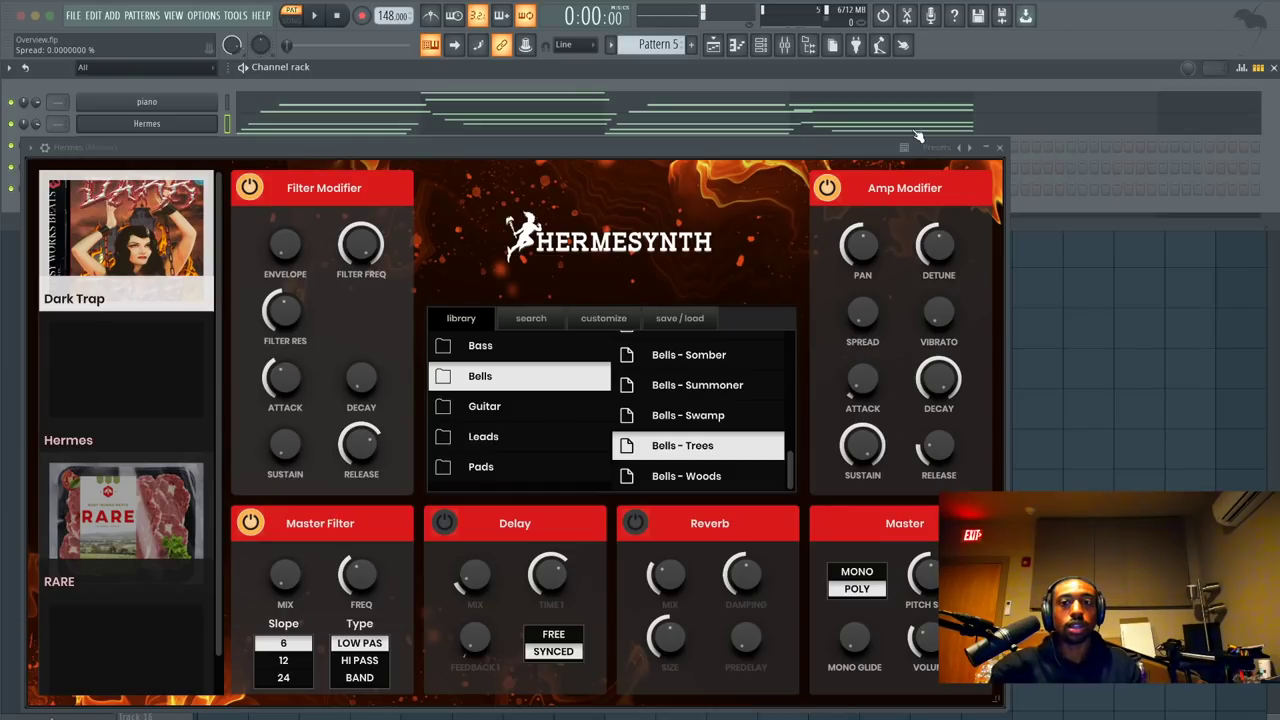
pyautogui.click(1001, 146)
pyautogui.press('space')
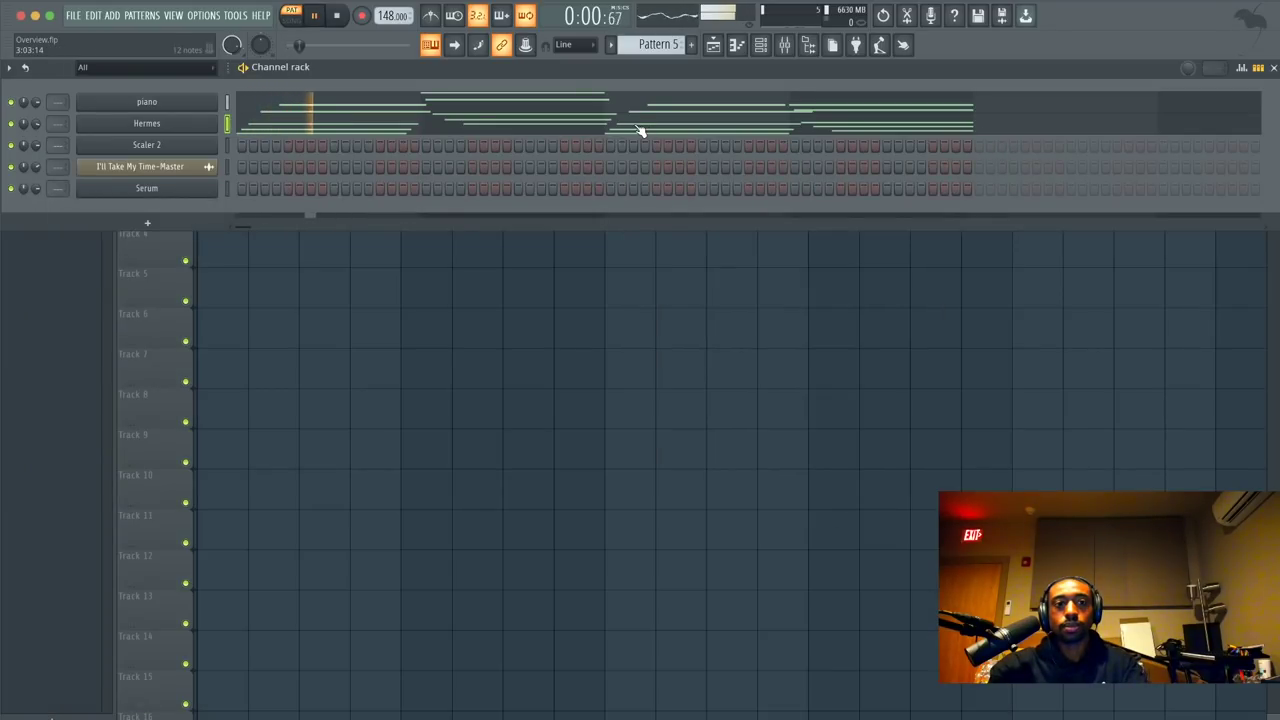
pyautogui.press('space')
pyautogui.click(539, 126)
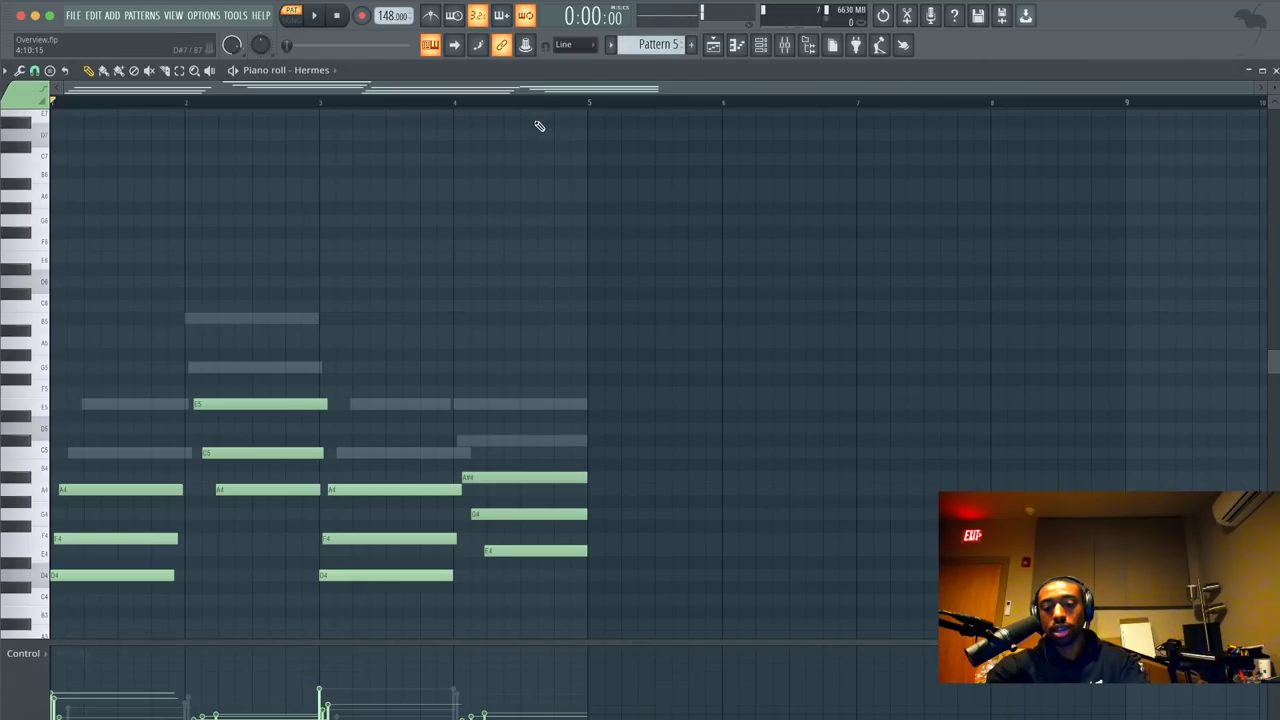
# - Raise every Hermes bells note one octave, then close the piano roll and audition the pattern
pyautogui.hotkey('ctrl', 'Up')
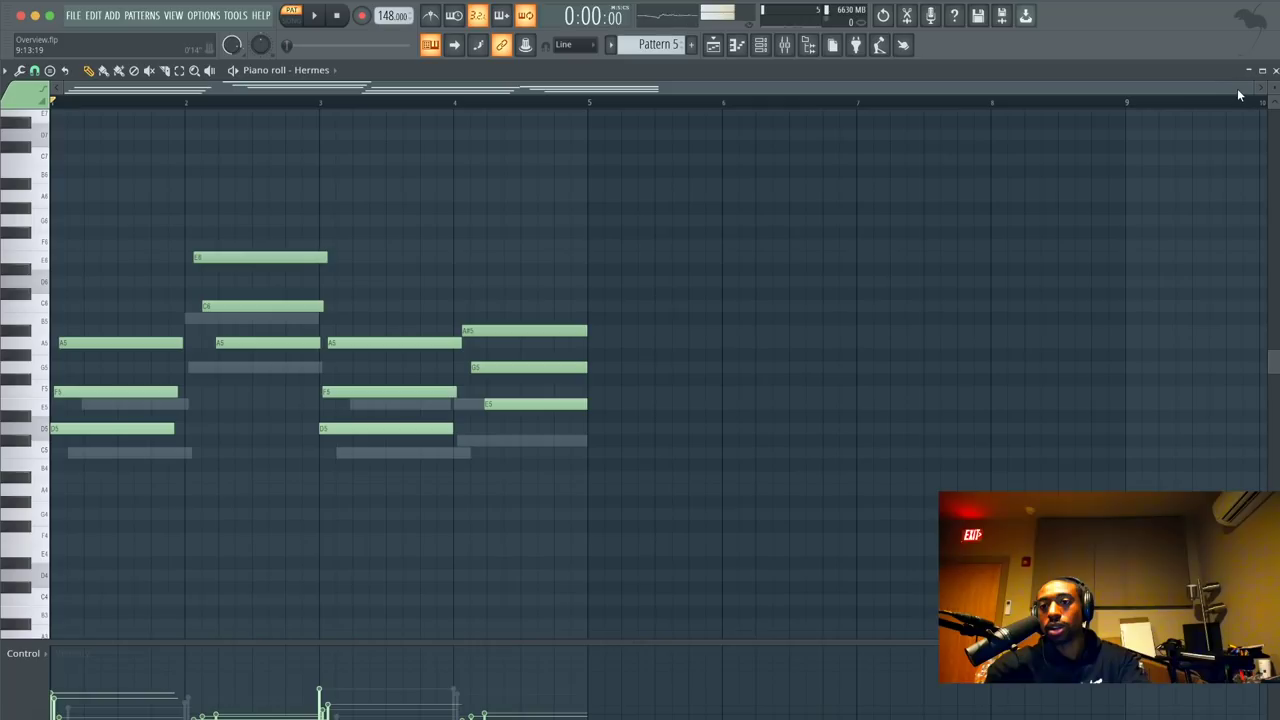
pyautogui.click(1273, 70)
pyautogui.press('space')
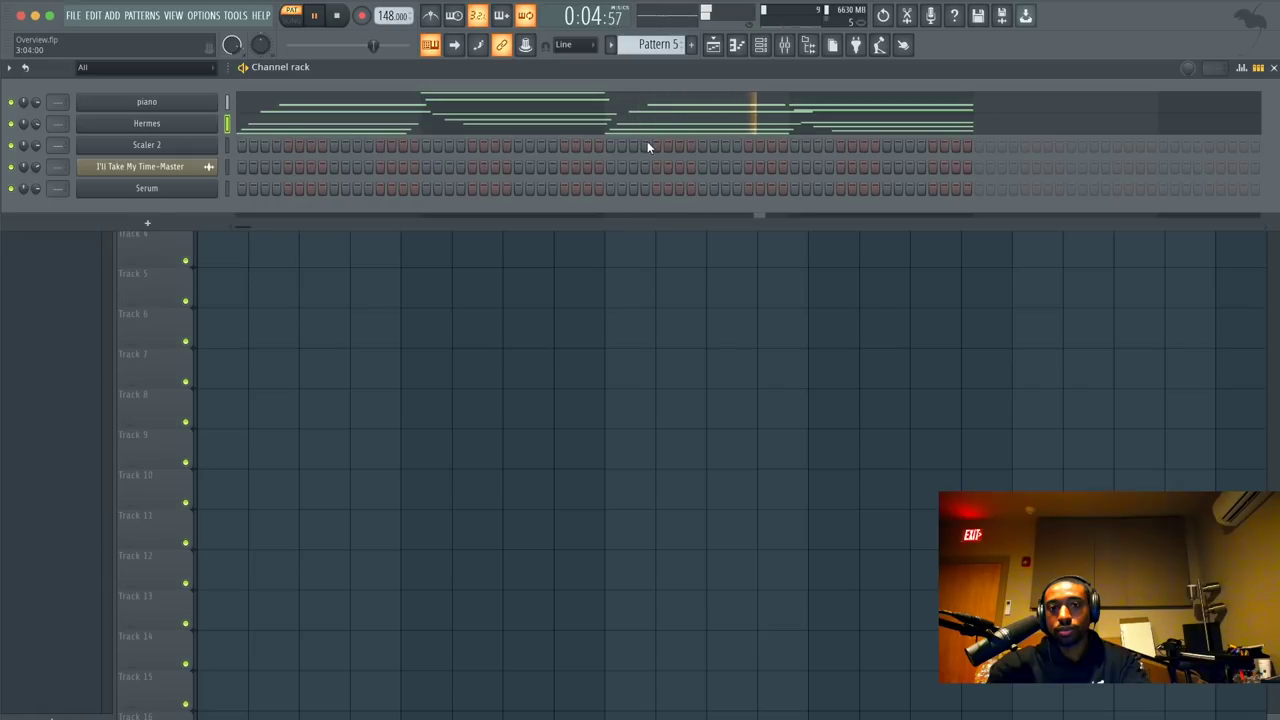
pyautogui.press('space')
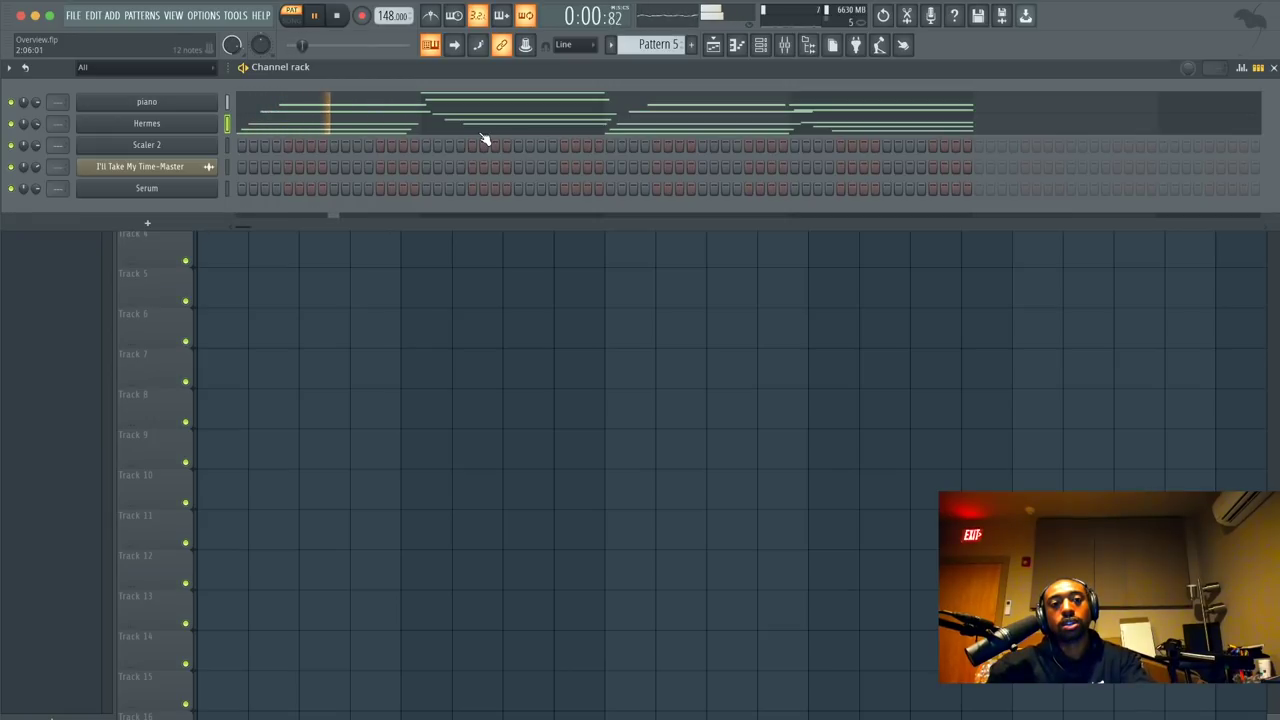
# - Raise Hermes detune to about 16 cents and spread to about 10%, auditioning the result
pyautogui.click(190, 123)
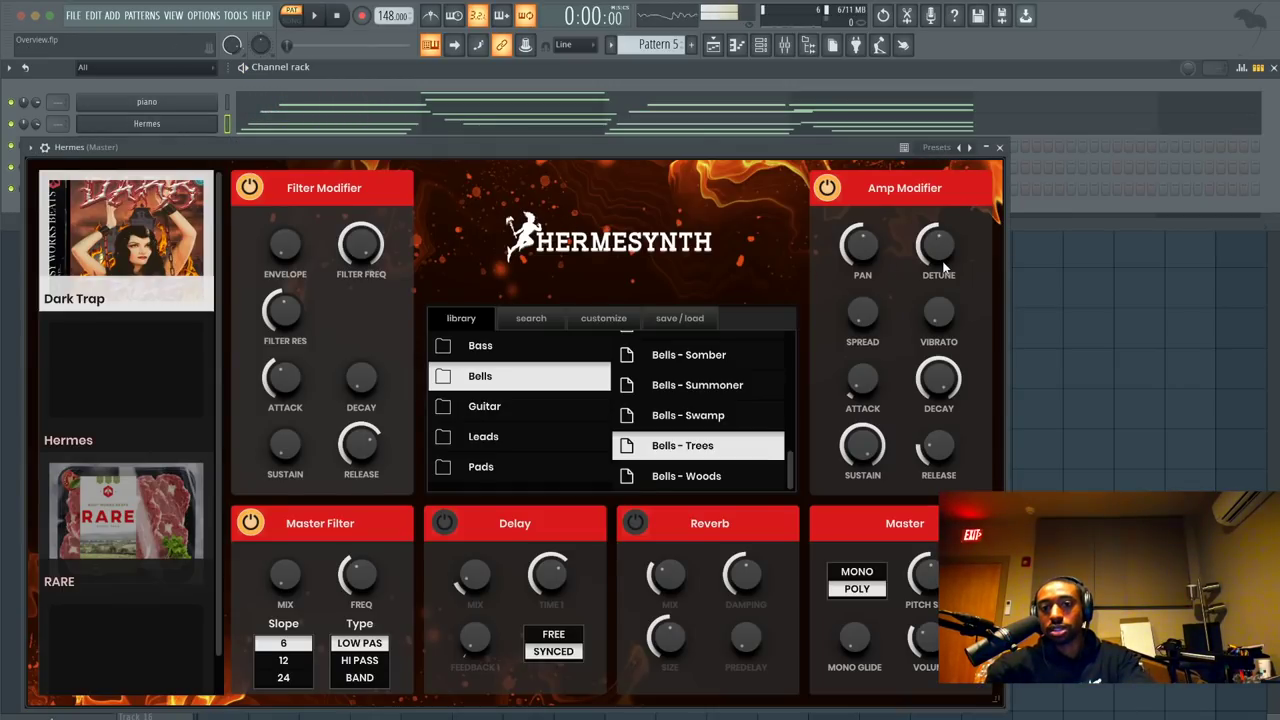
pyautogui.moveTo(940, 263)
pyautogui.scroll(2, 940, 250)
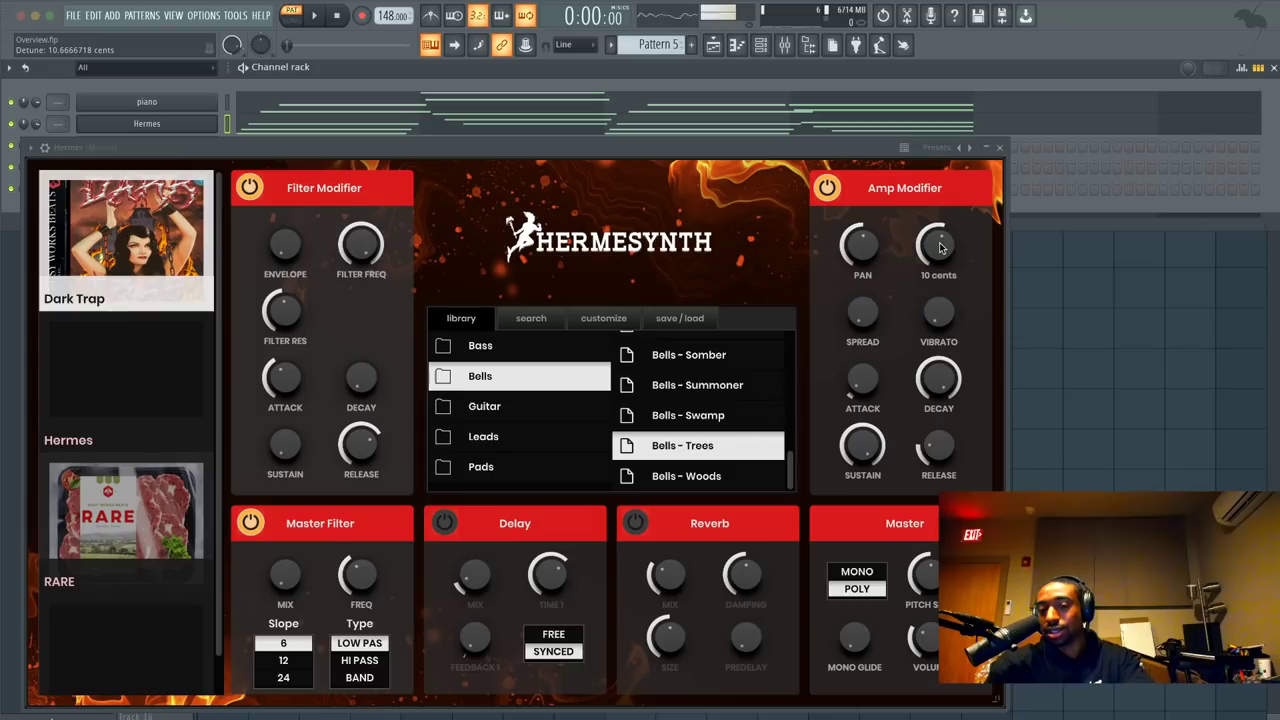
pyautogui.scroll(2, 940, 250)
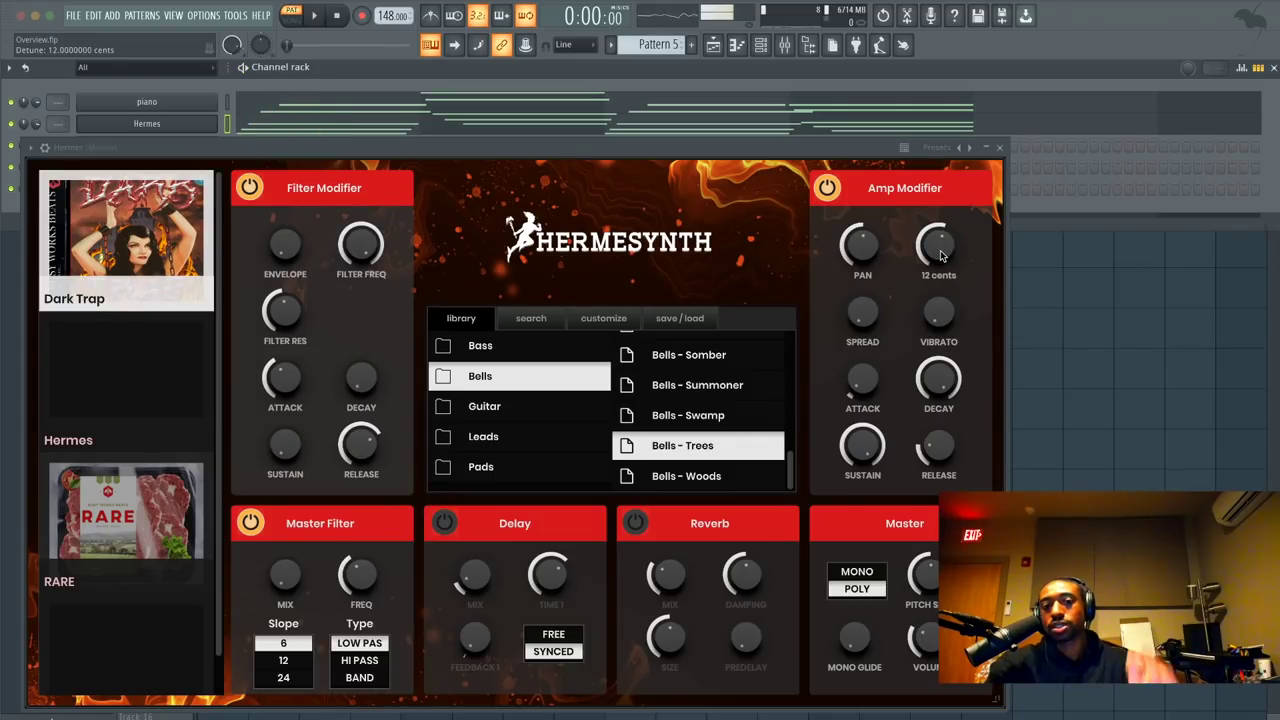
pyautogui.press('space')
pyautogui.scroll(2, 940, 250)
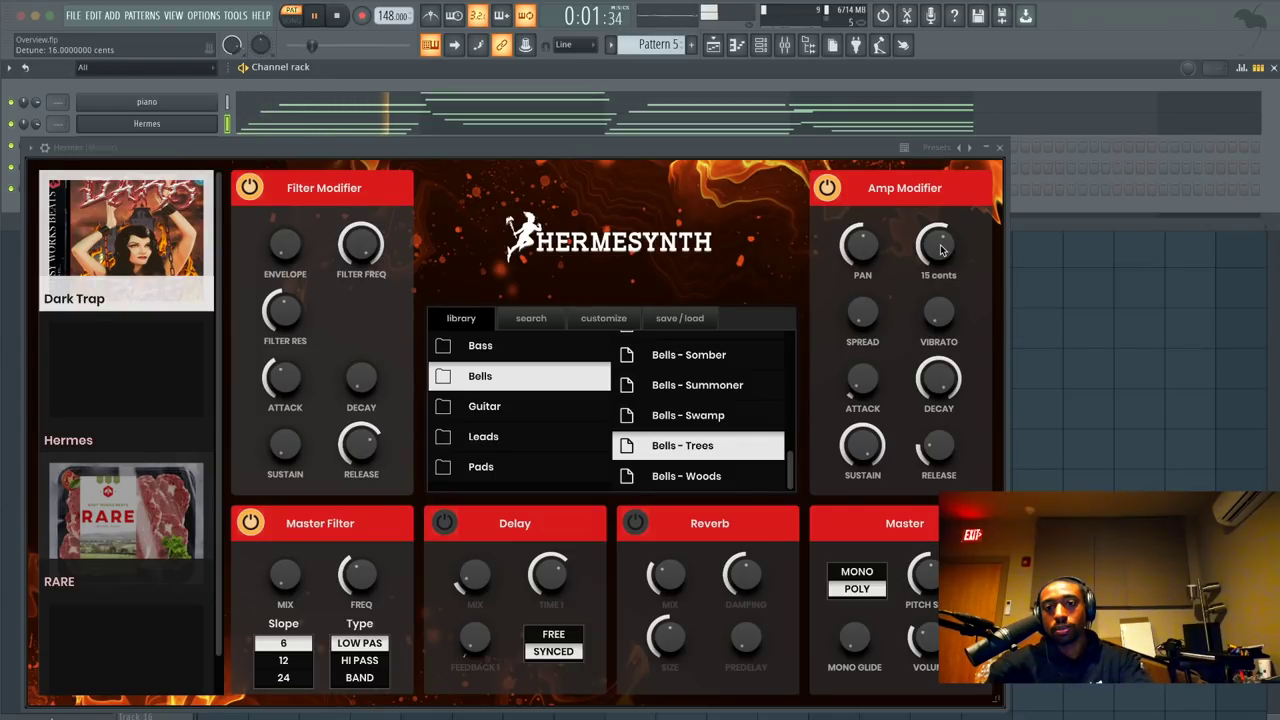
pyautogui.press('space')
pyautogui.scroll(3, 862, 315)
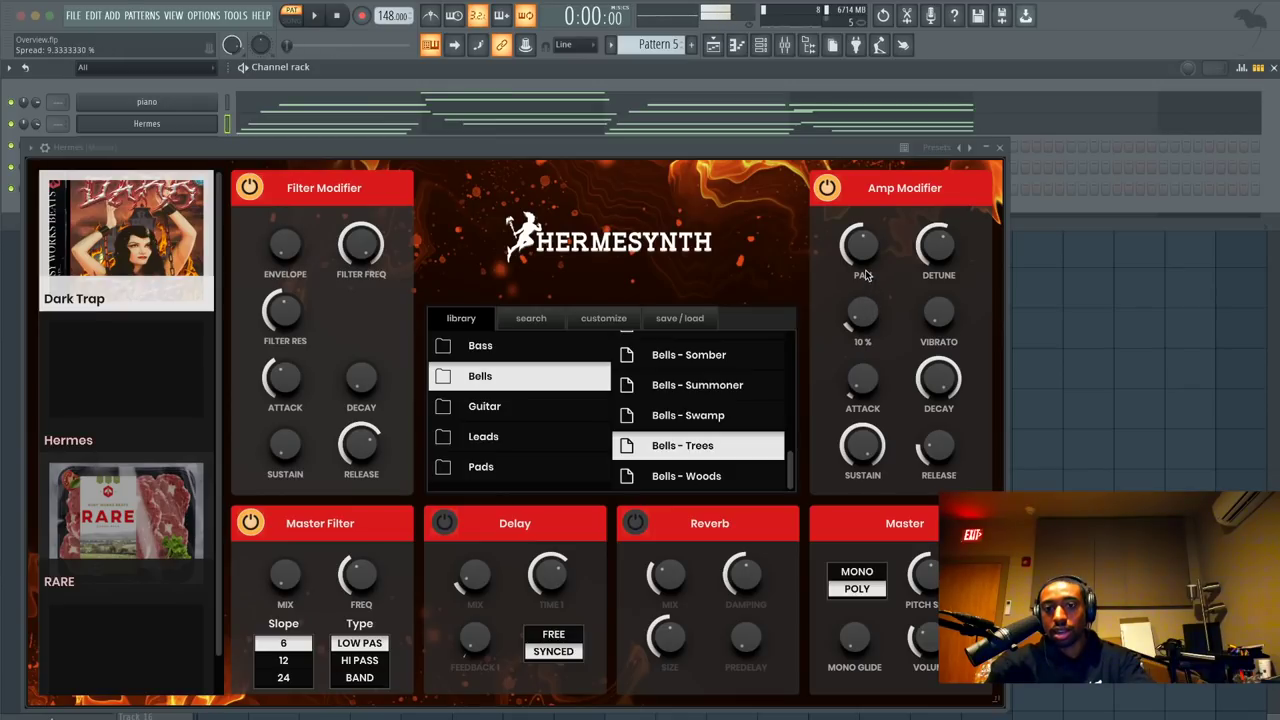
pyautogui.press('space')
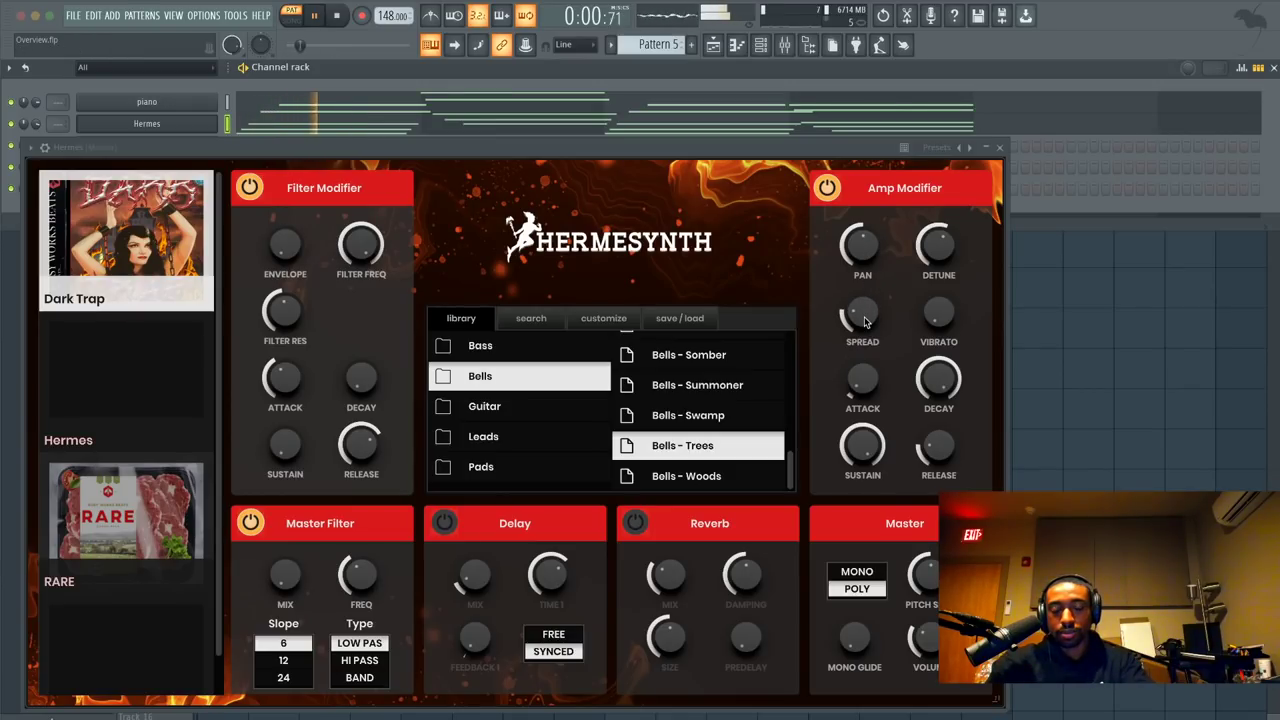
pyautogui.click(1001, 148)
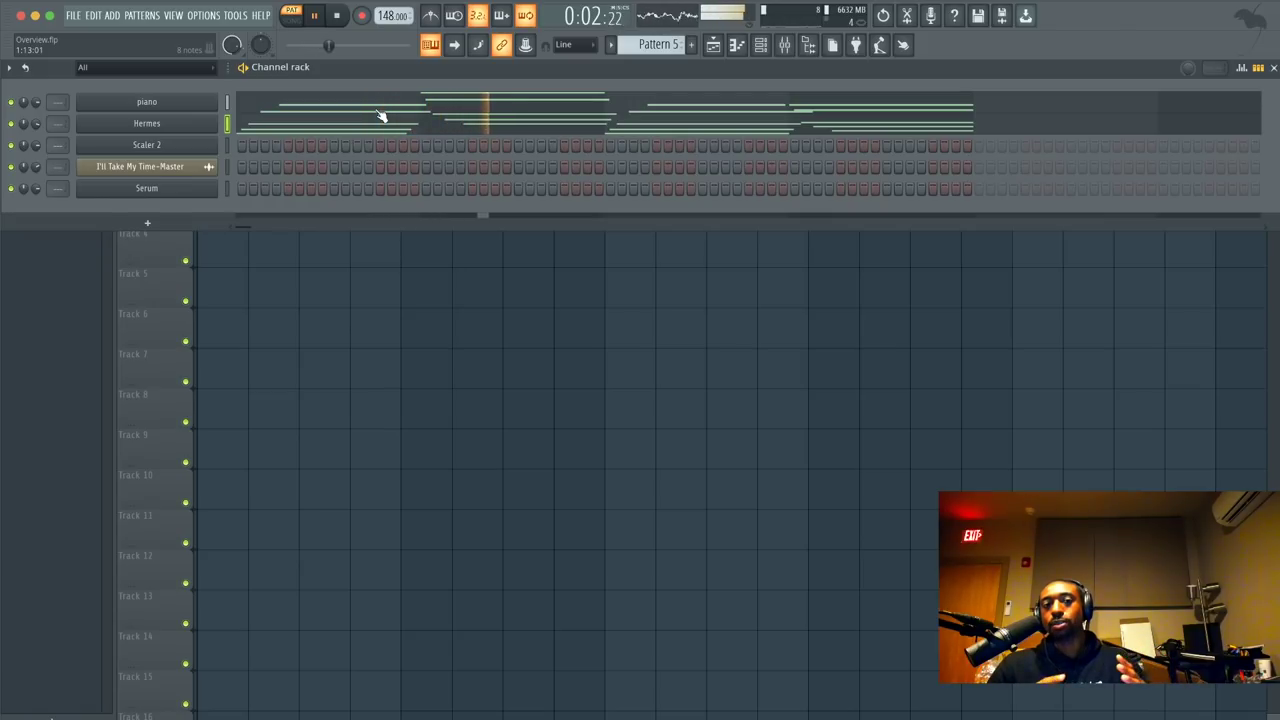
# - Try raising the bar 1–4 Hermes D5, A5, D5 and E5 notes an octave and audition
pyautogui.press('space')
pyautogui.click(468, 130)
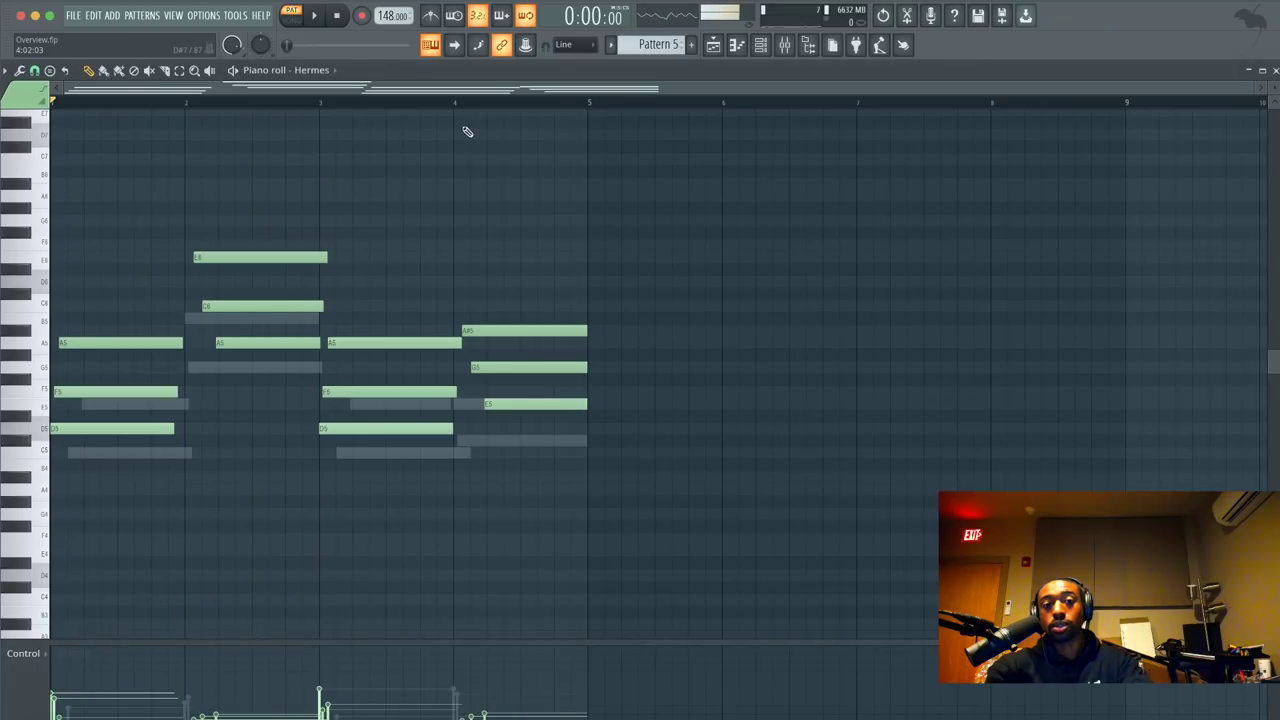
pyautogui.click(327, 429)
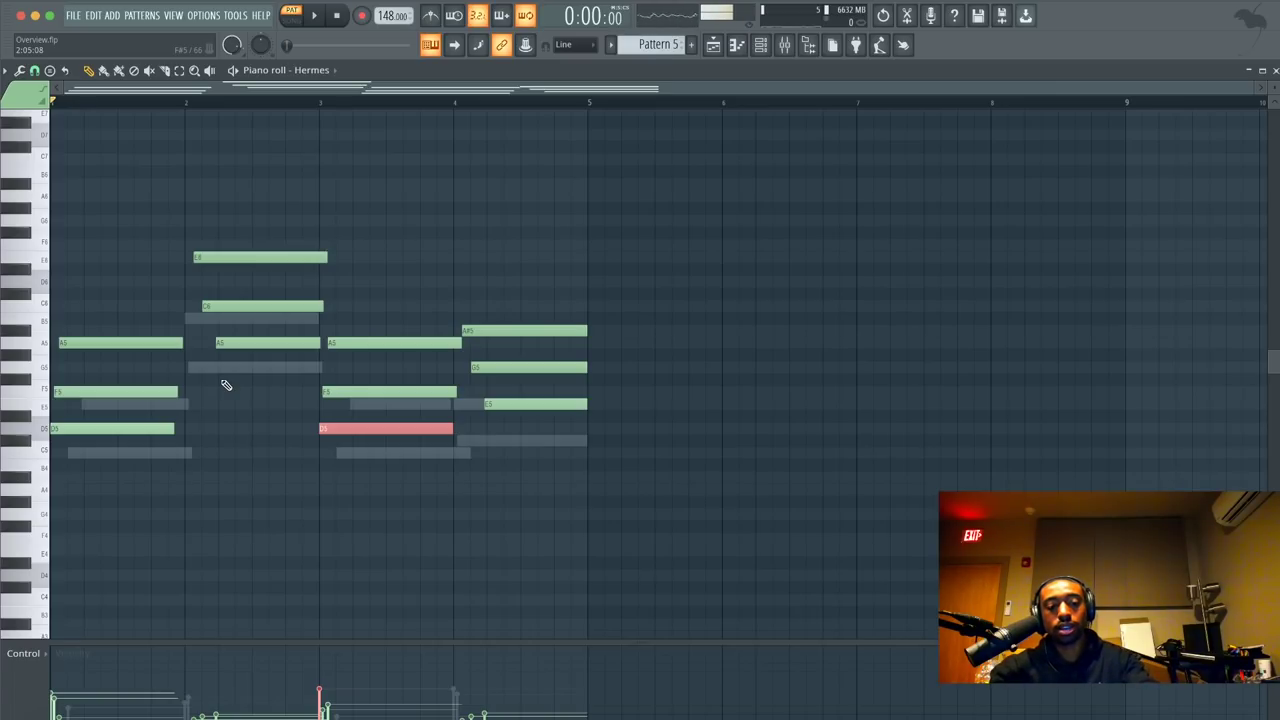
pyautogui.keyDown('ctrl'); pyautogui.click(150, 428); pyautogui.keyUp('ctrl')
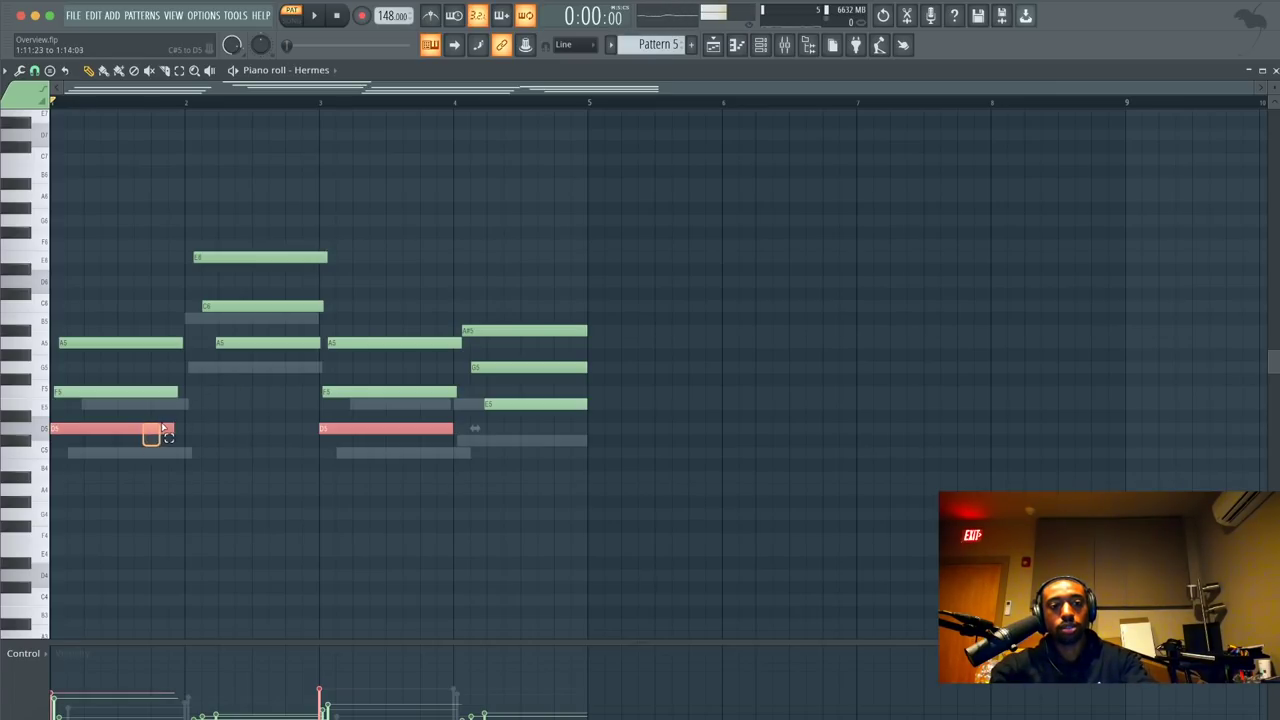
pyautogui.keyDown('ctrl'); pyautogui.click(285, 343); pyautogui.keyUp('ctrl')
pyautogui.keyDown('ctrl'); pyautogui.click(510, 404); pyautogui.keyUp('ctrl')
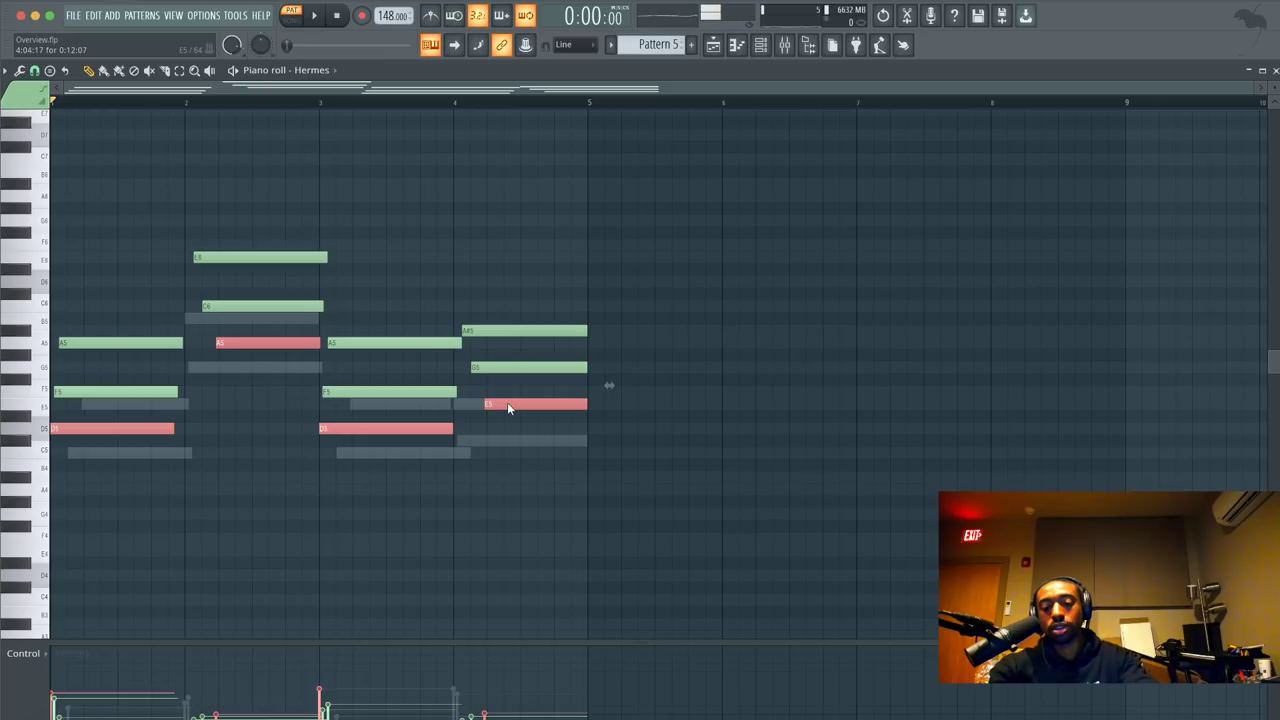
pyautogui.hotkey('ctrl', 'Up')
pyautogui.press('space')
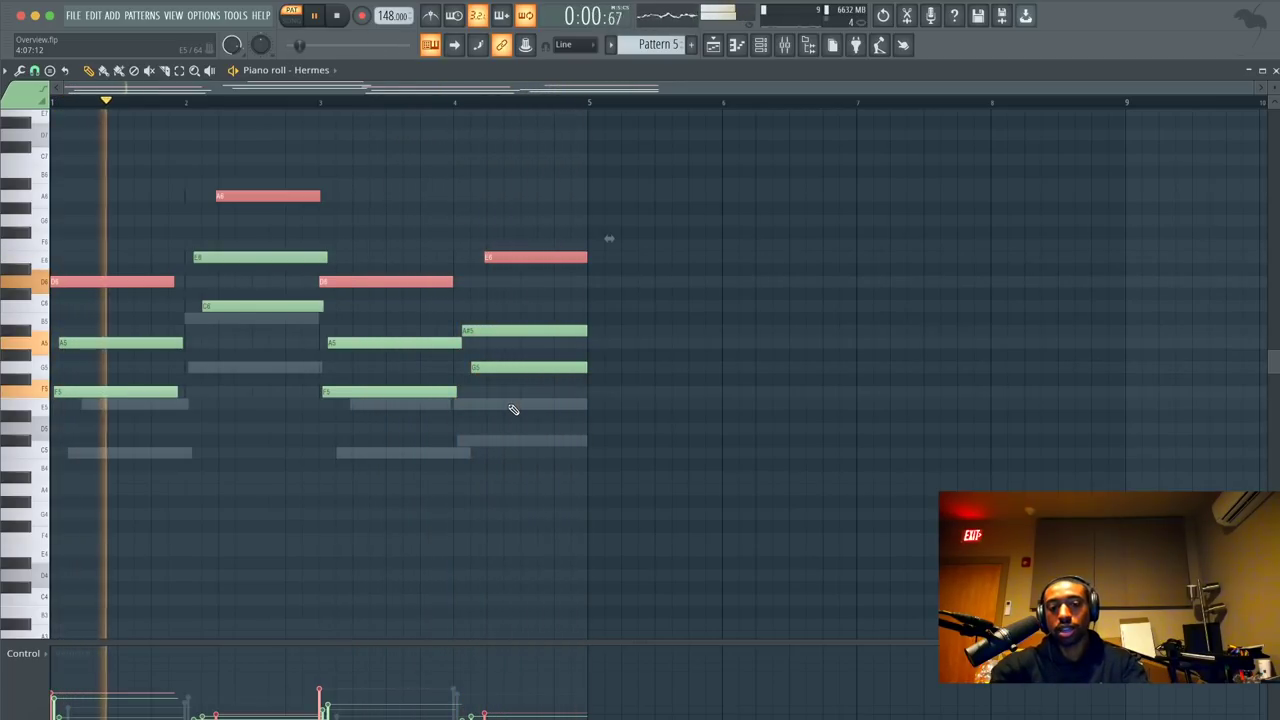
# - Put those notes back down an octave and copy bars 1–4 of Hermes notes into bars 5–8
pyautogui.hotkey('ctrl', 'Down')
pyautogui.press('space')
pyautogui.moveTo(596, 494); pyautogui.dragTo(85, 247)
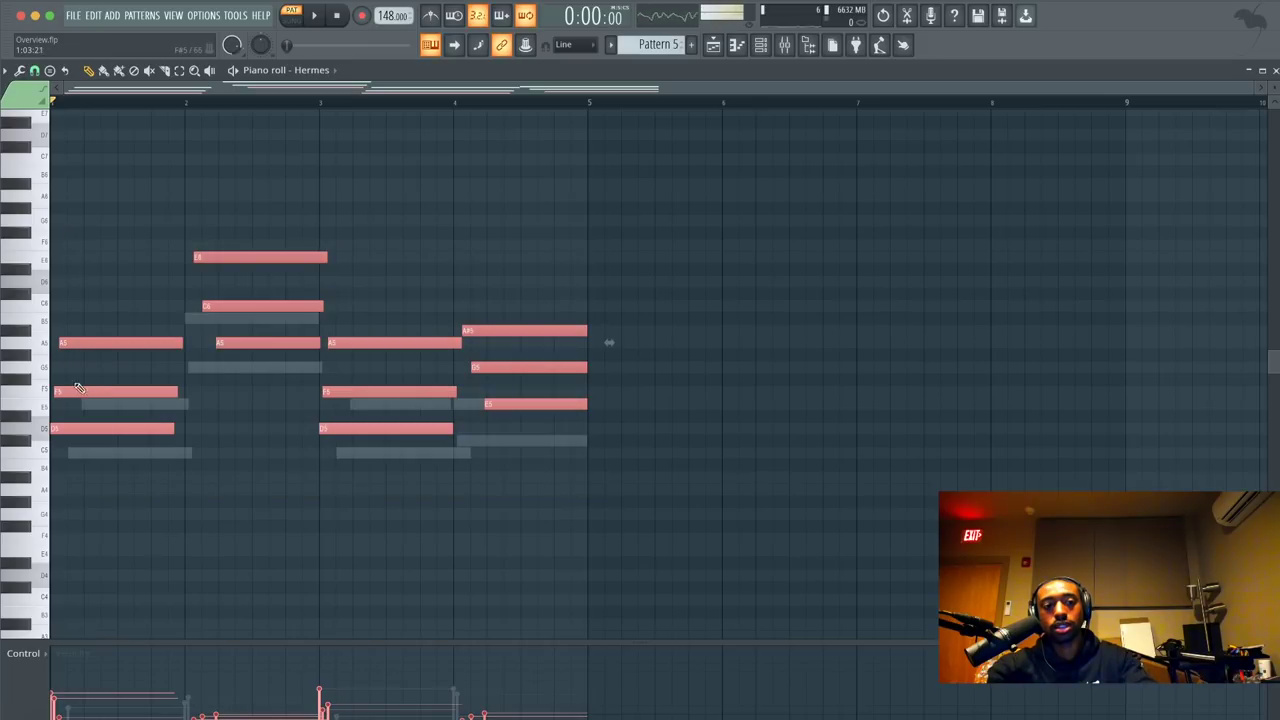
pyautogui.keyDown('shift'); pyautogui.moveTo(75, 428); pyautogui.dragTo(619, 411); pyautogui.keyUp('shift')
# - Raise the copied Hermes D5, A5, D5 and E5 notes in bars 5–8 one octave
pyautogui.click(619, 411)
pyautogui.click(612, 430)
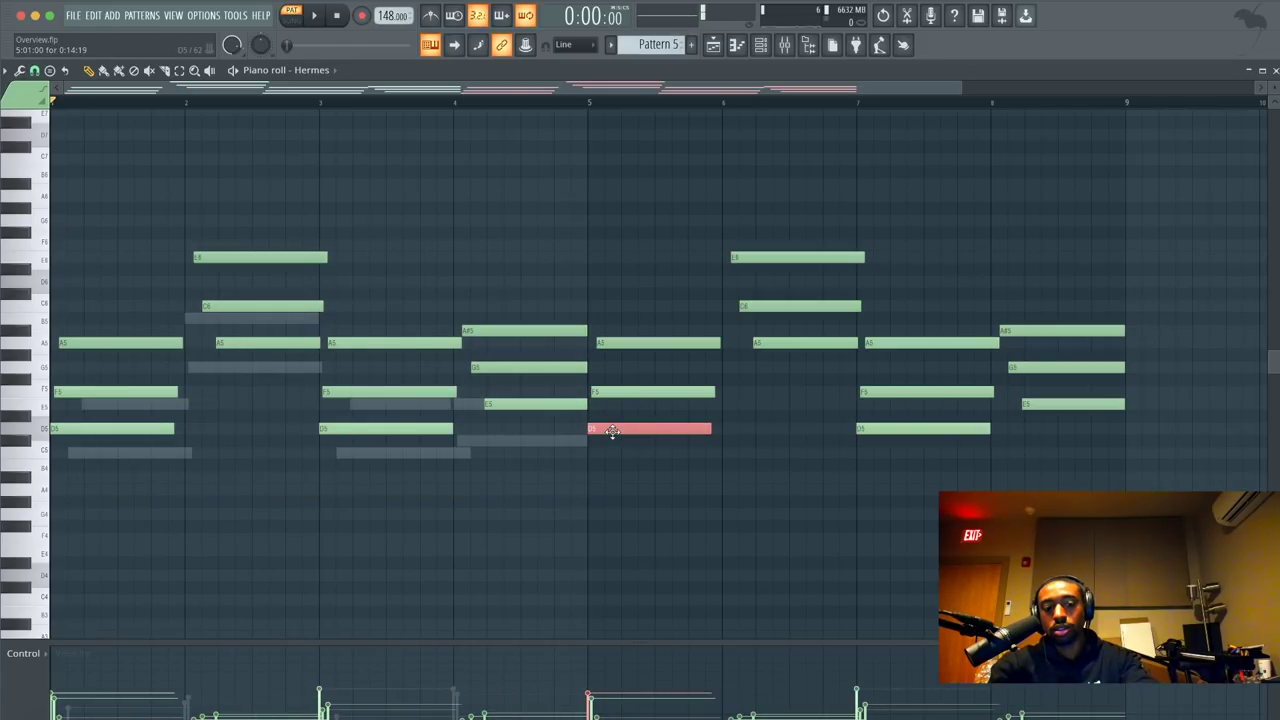
pyautogui.click(798, 344)
pyautogui.click(880, 429)
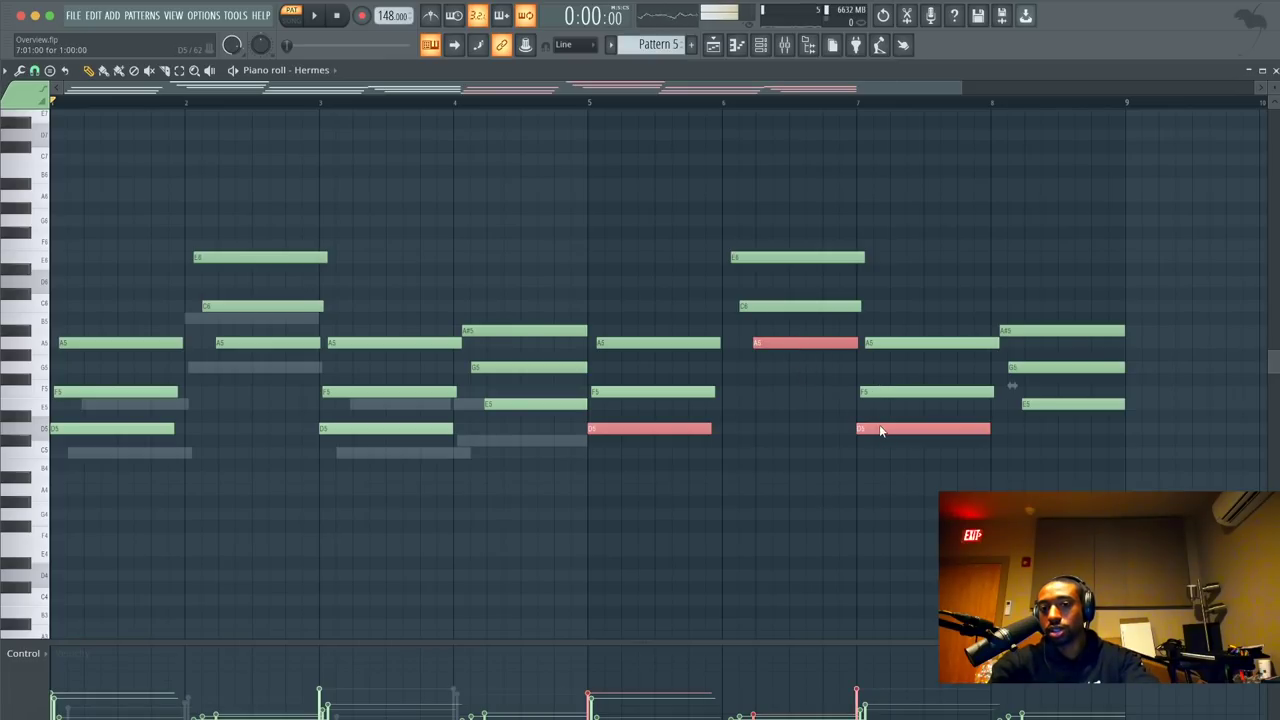
pyautogui.click(1068, 403)
pyautogui.hotkey('ctrl', 'Up')
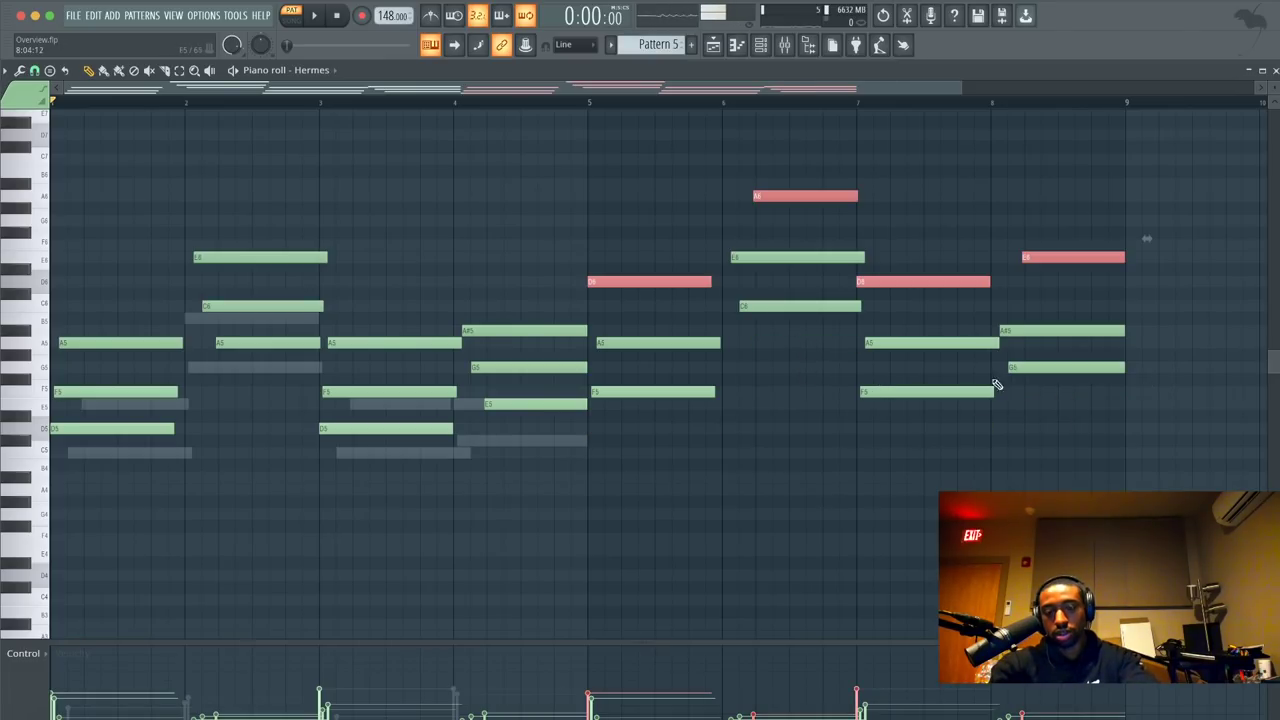
# - Copy all eight piano chord notes four bars later into bars 5–8
pyautogui.click(1274, 70)
pyautogui.click(469, 123)
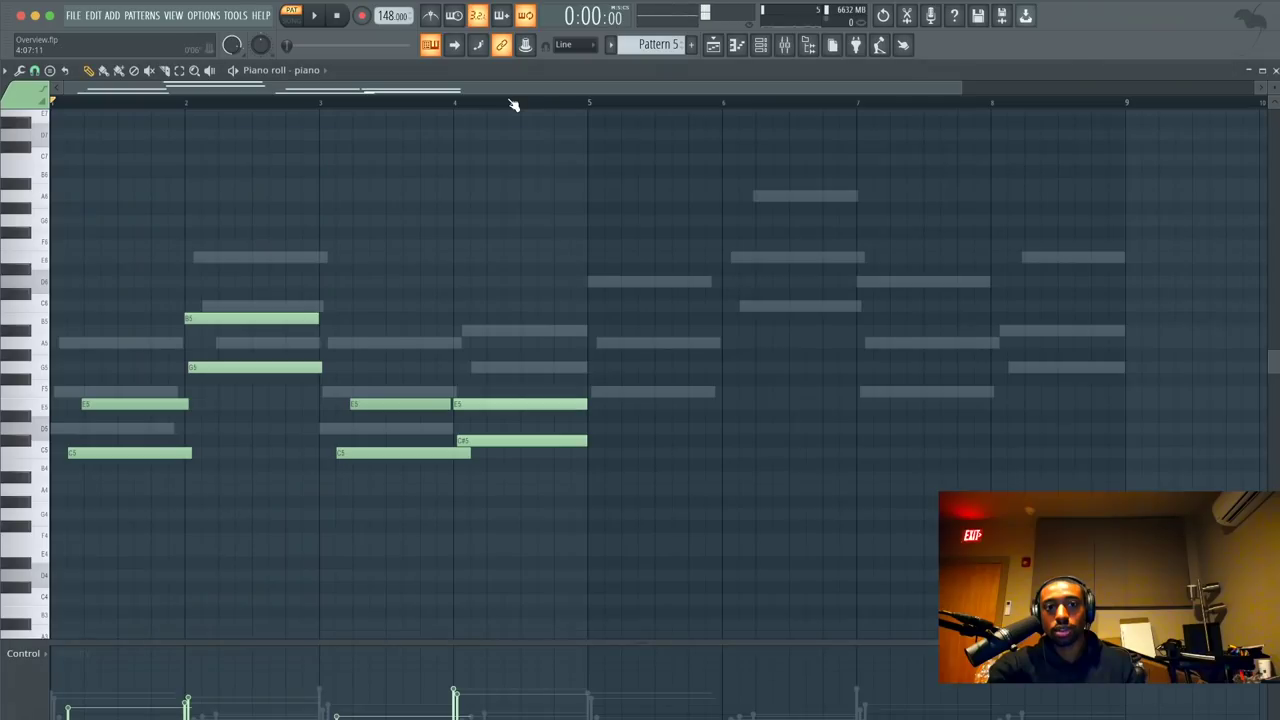
pyautogui.moveTo(634, 479); pyautogui.dragTo(50, 278)
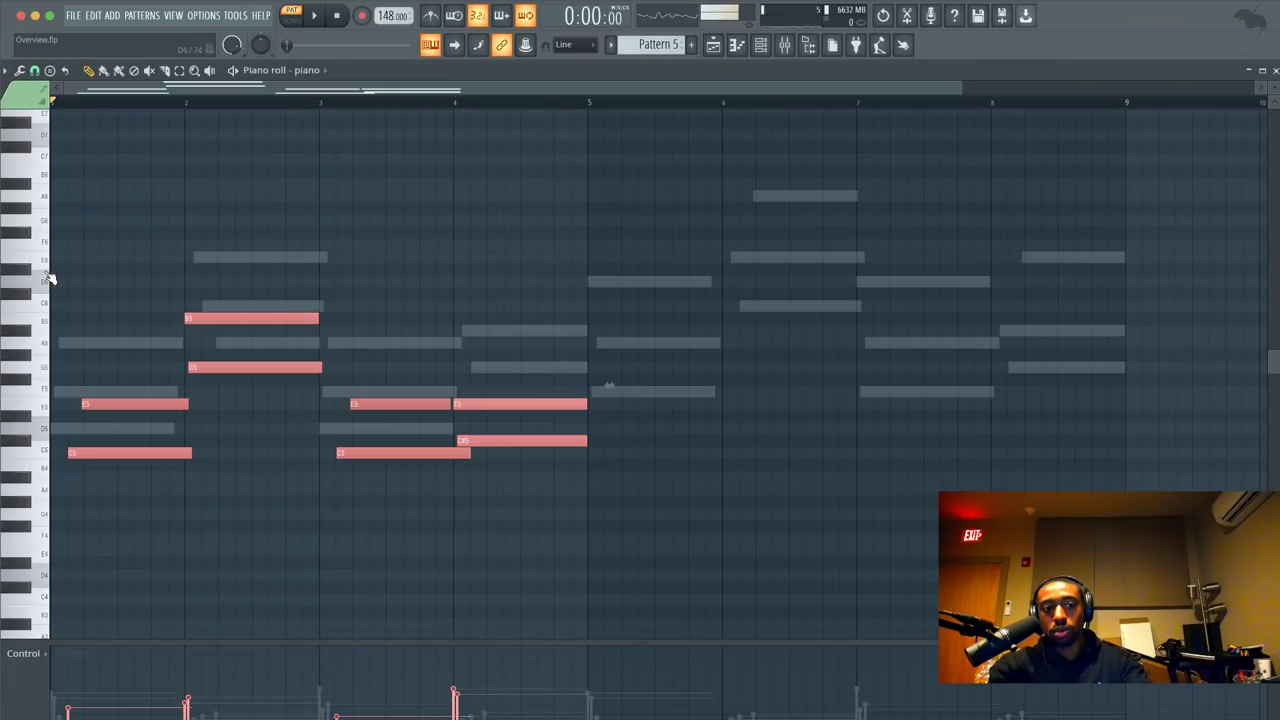
pyautogui.moveTo(110, 454); pyautogui.dragTo(713, 398)
# - Drop the piano's E5 and B5 notes in bars 6–8 an octave, then play the progression
pyautogui.click(645, 442)
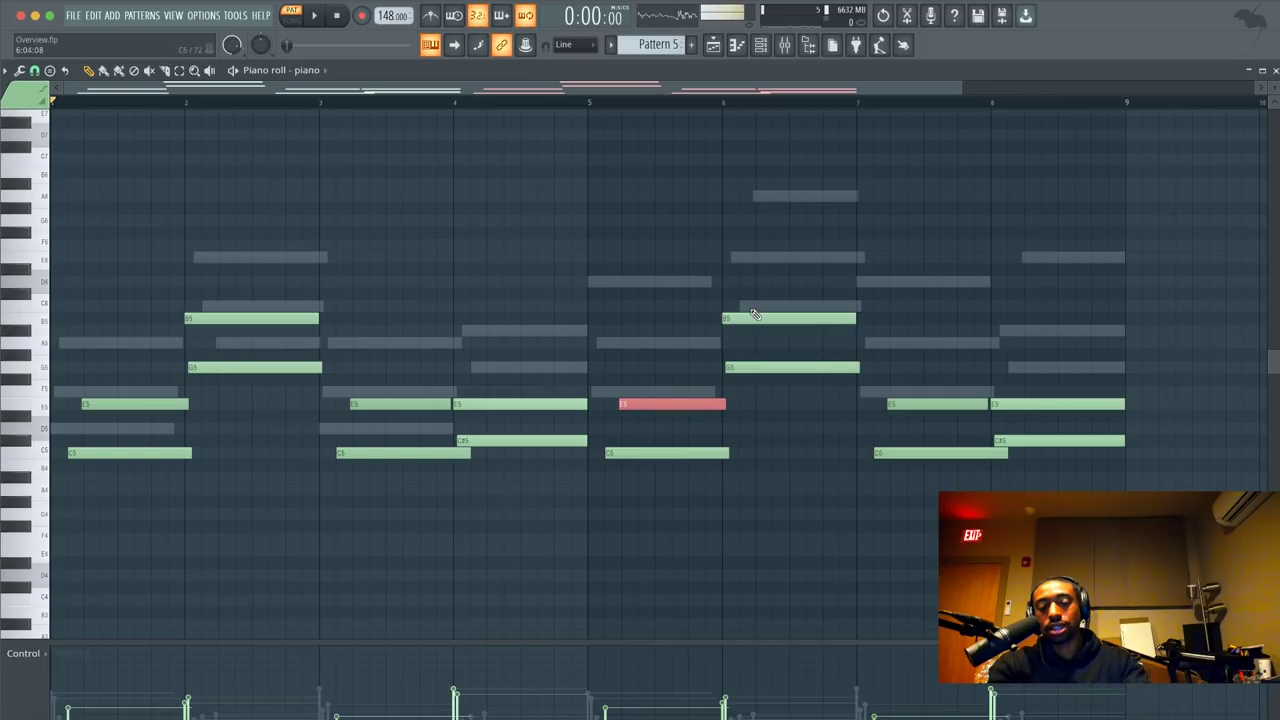
pyautogui.moveTo(752, 302); pyautogui.dragTo(757, 333)
pyautogui.moveTo(914, 403); pyautogui.dragTo(1029, 414)
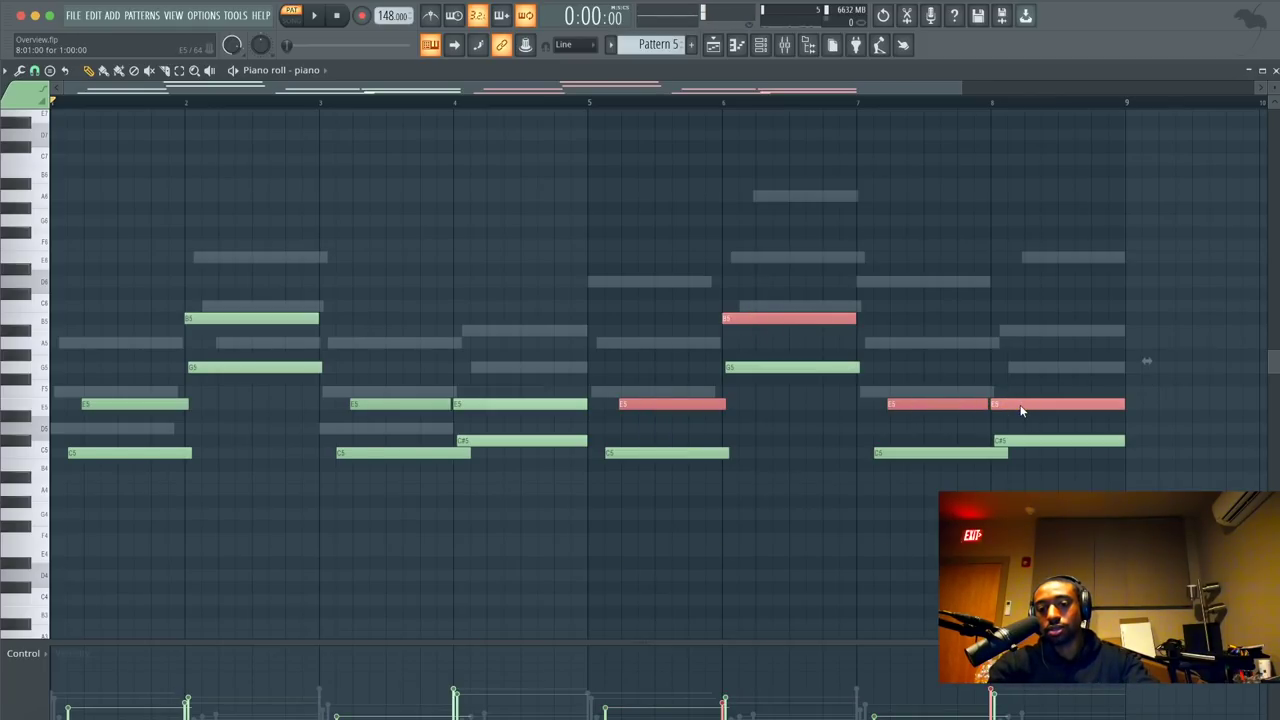
pyautogui.hotkey('ctrl', 'Down')
pyautogui.press('space')
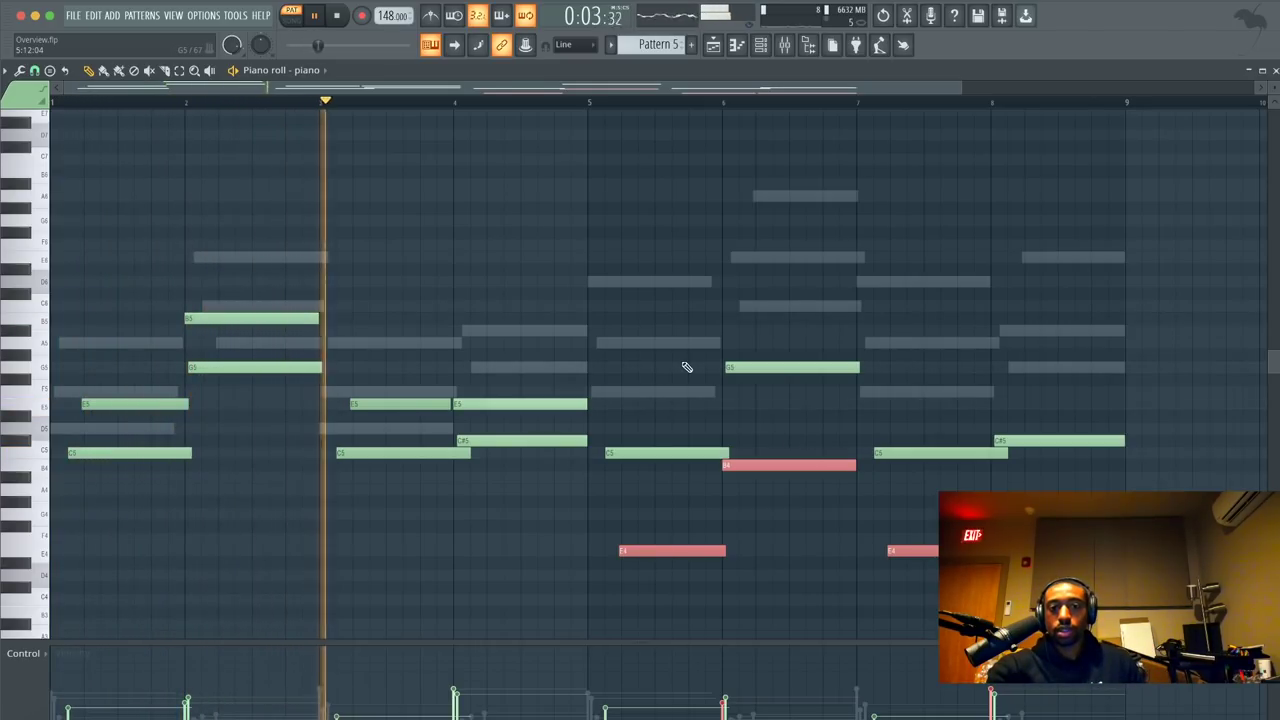
pyautogui.press('space')
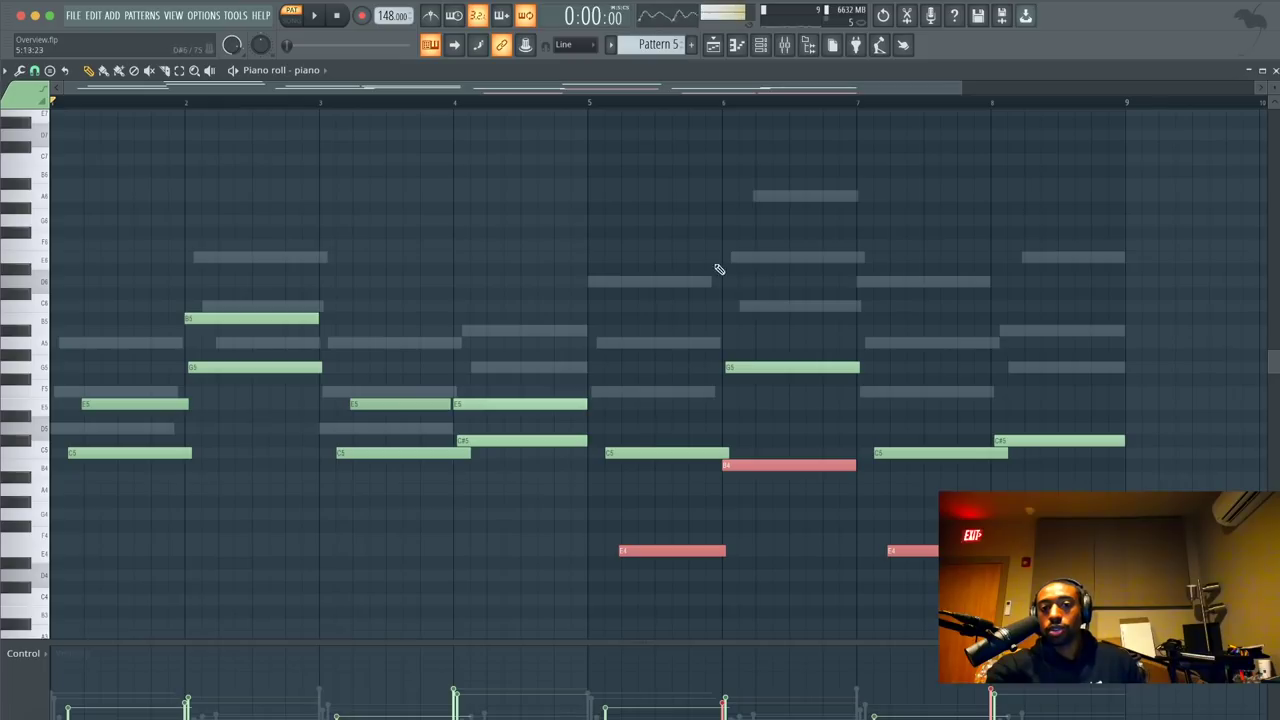
# - Set piano roll Helpers > Scale highlighting to Black Notes, then start playback
pyautogui.click(5, 70)
pyautogui.moveTo(30, 161)
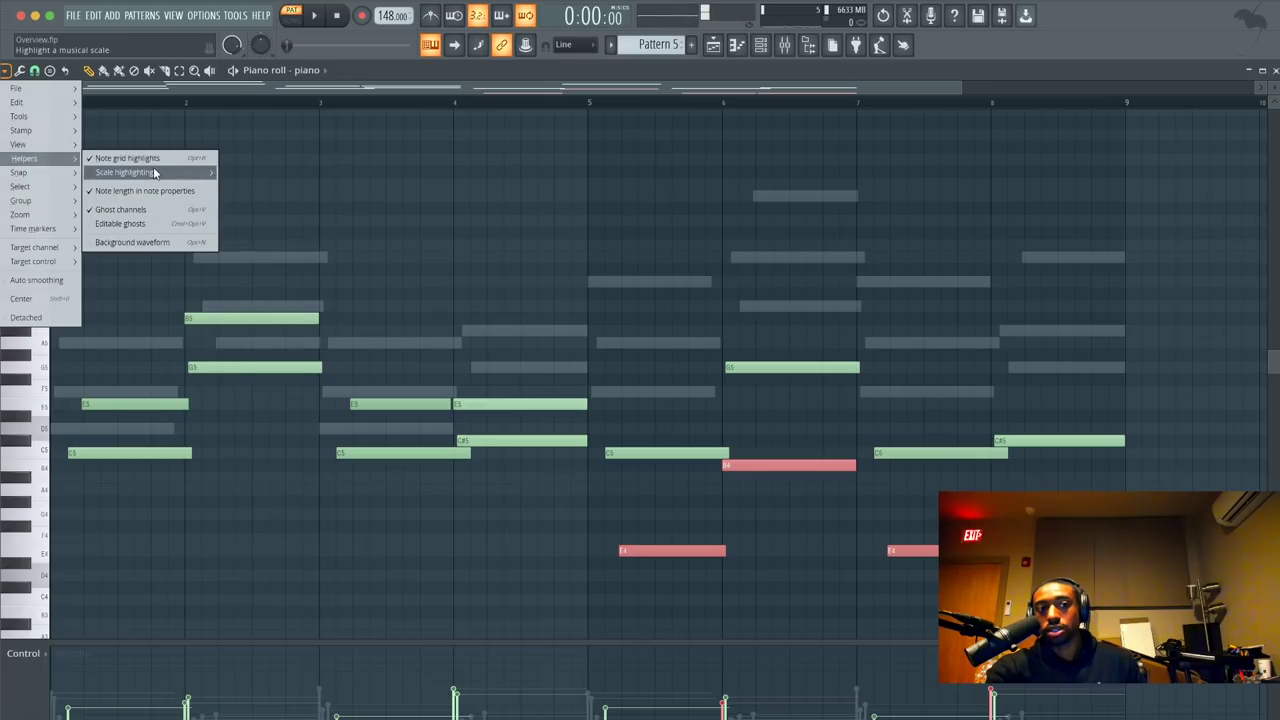
pyautogui.moveTo(155, 172)
pyautogui.click(283, 199)
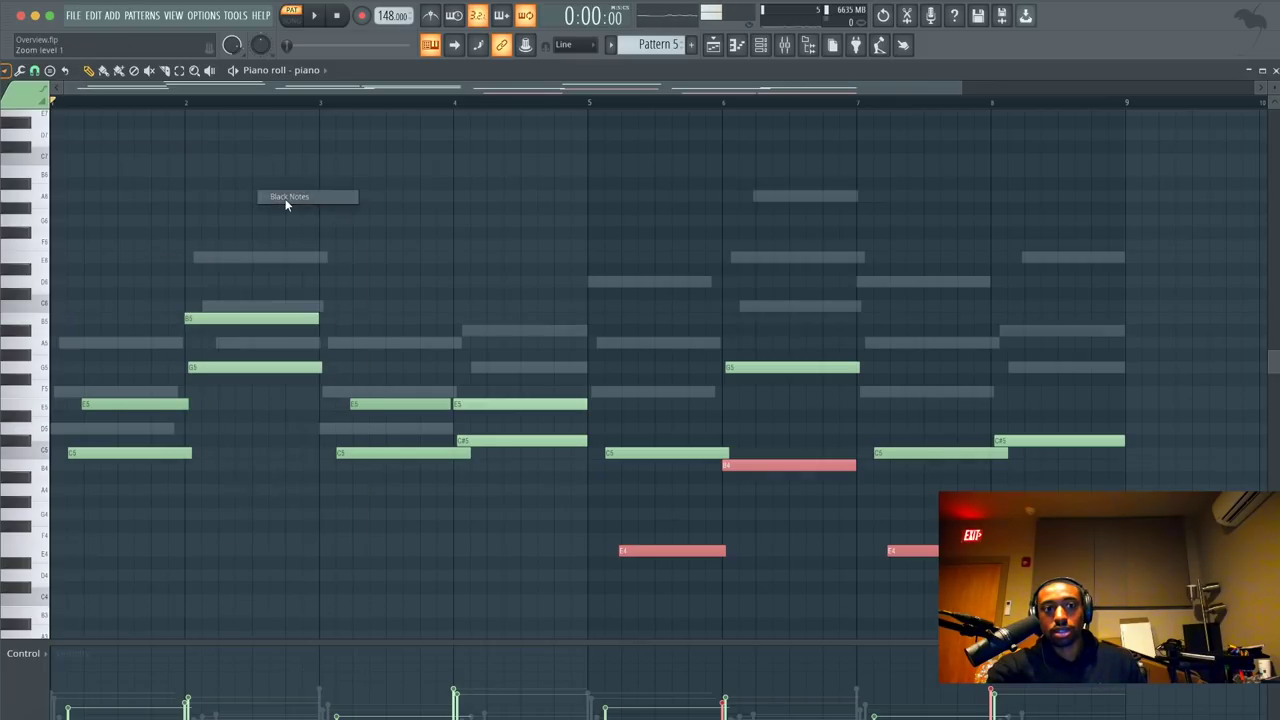
pyautogui.press('space')
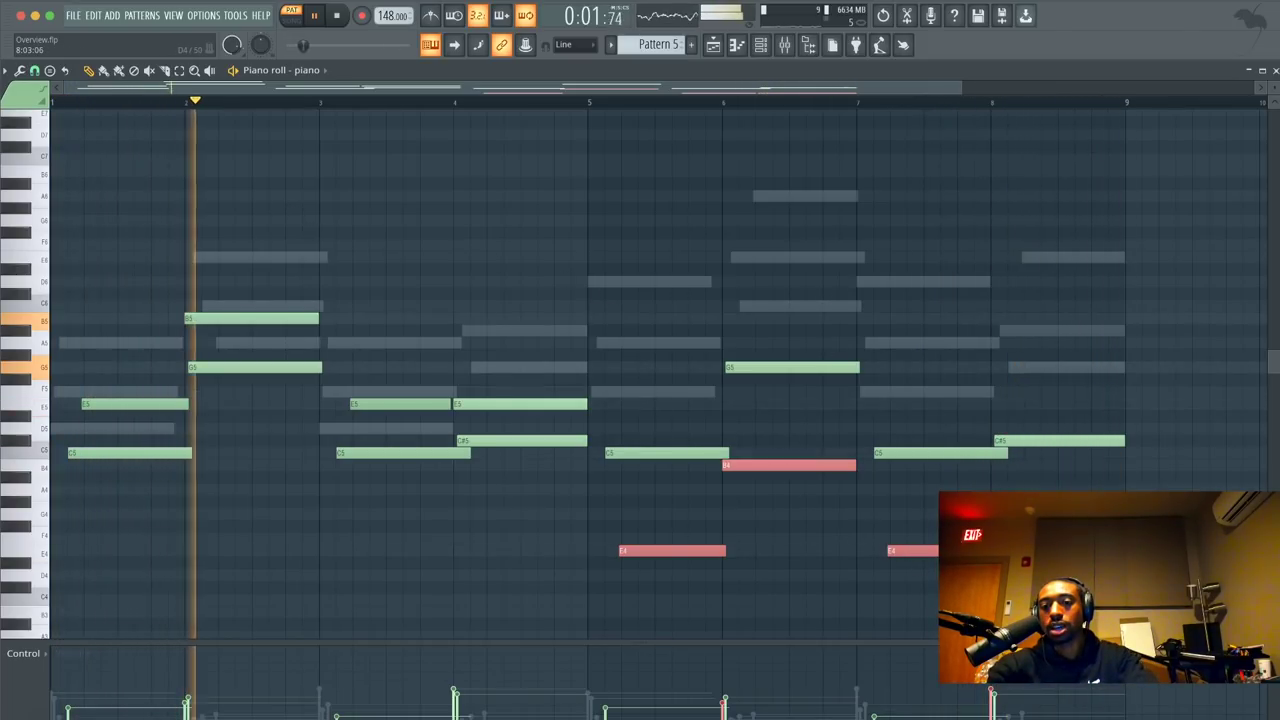
# - Clear the note selection, stop playback, and add a Hermes instrument from the Channel rack's plugin list
pyautogui.hotkey('ctrl', 'd')
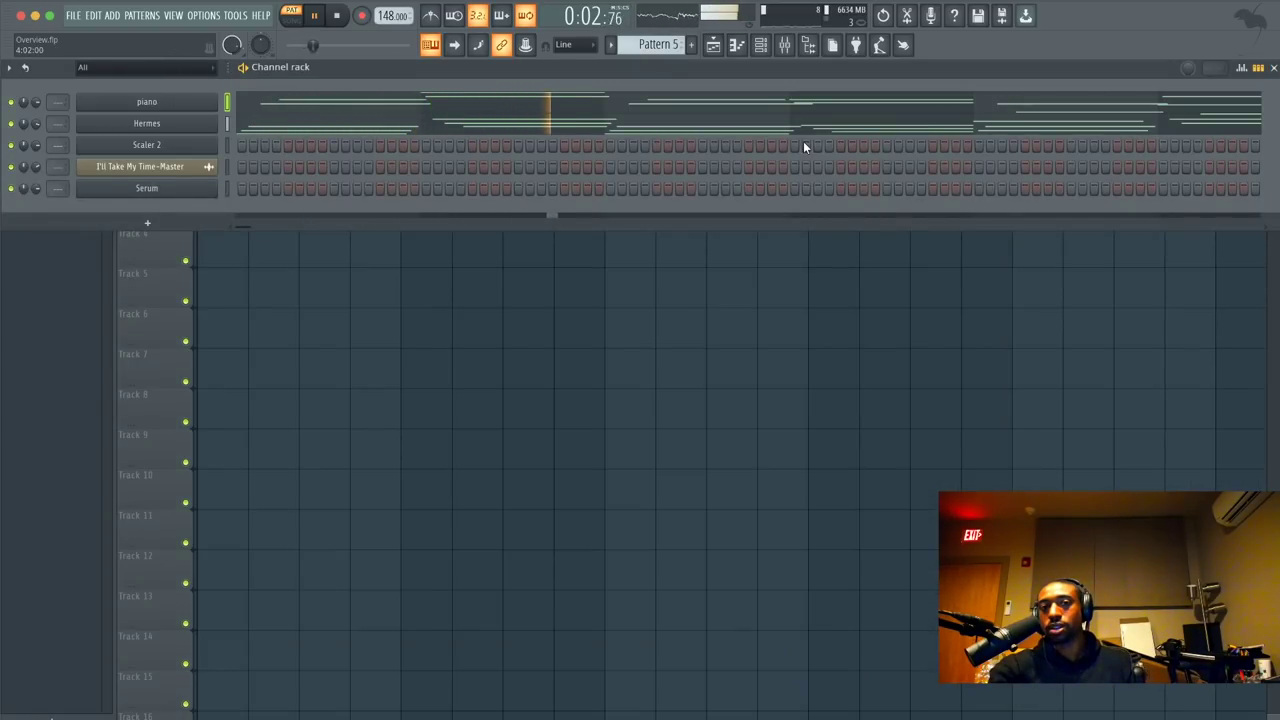
pyautogui.press('space')
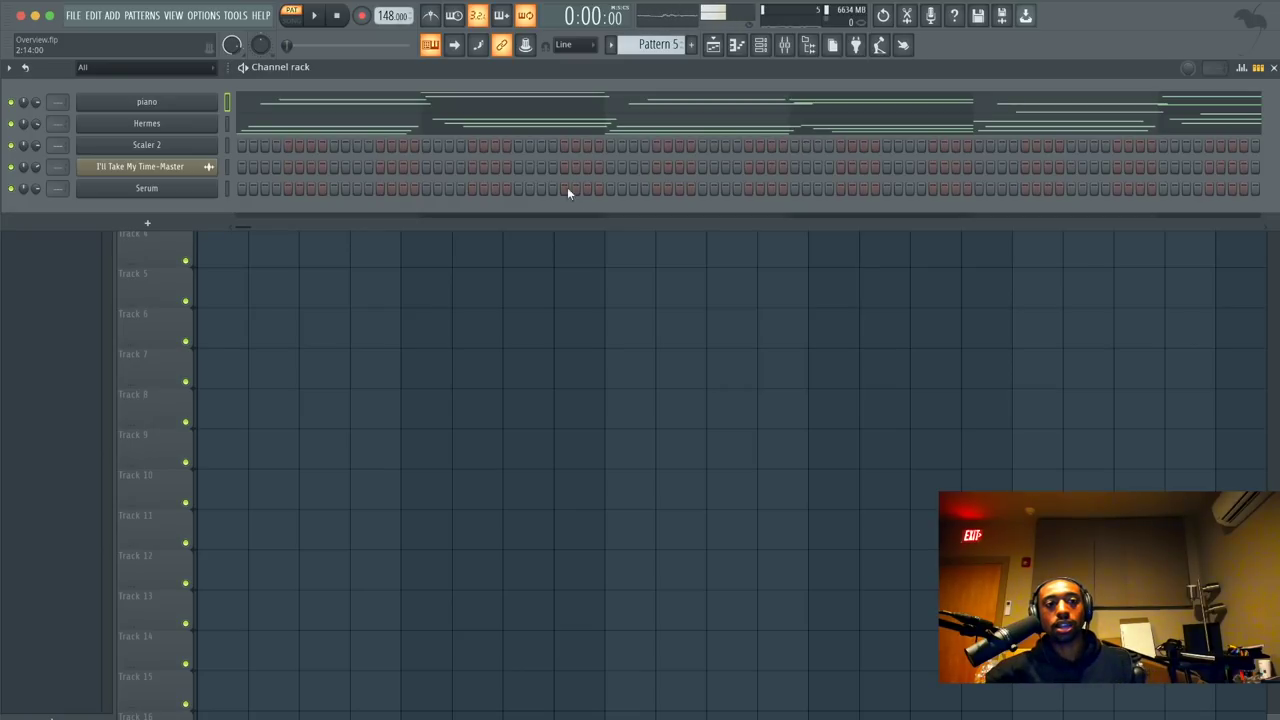
pyautogui.click(180, 221)
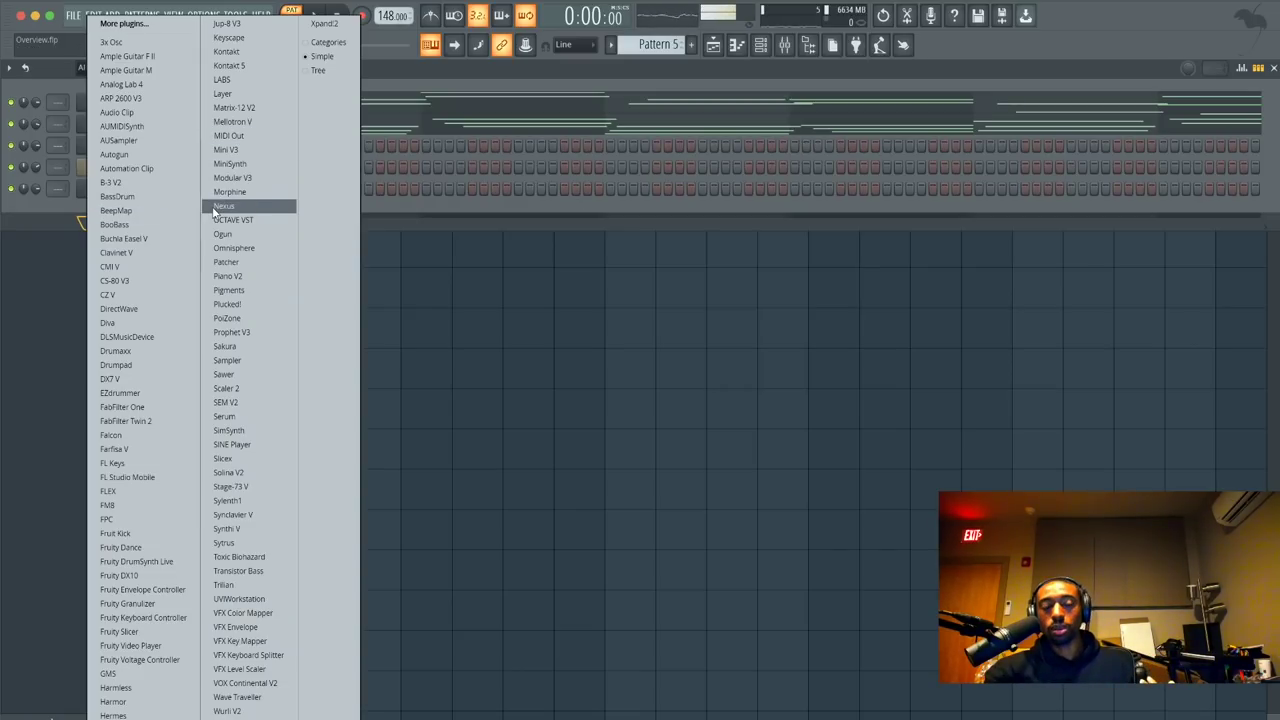
pyautogui.click(129, 716)
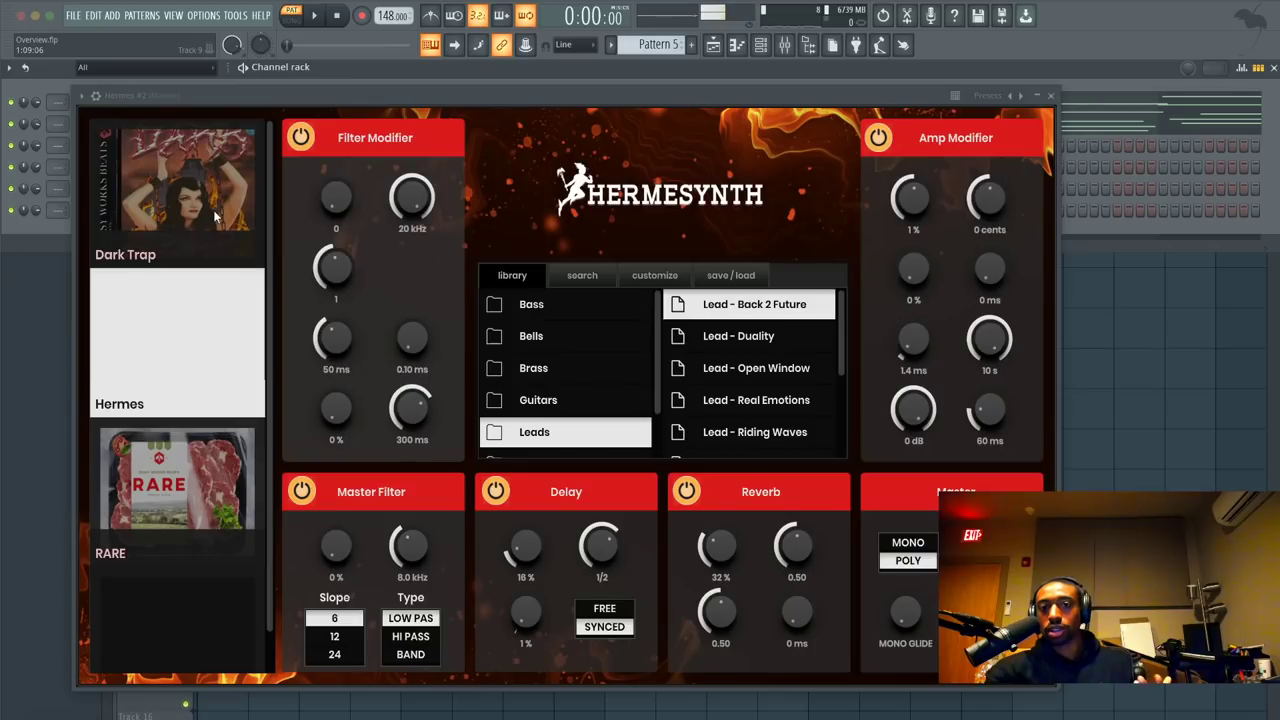
# - Load the Dark Trap > Bells > Bells - Woods preset on the new Hermes channel
pyautogui.click(214, 217)
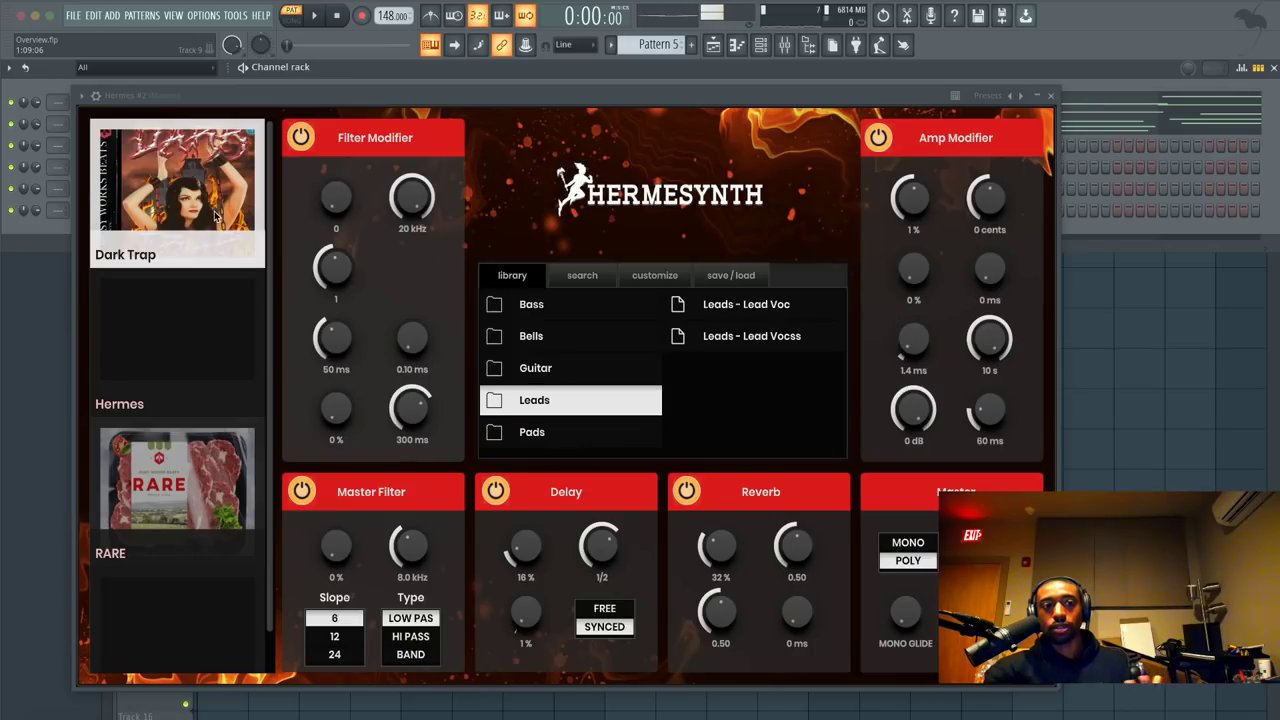
pyautogui.click(577, 340)
pyautogui.scroll(-10, 735, 392)
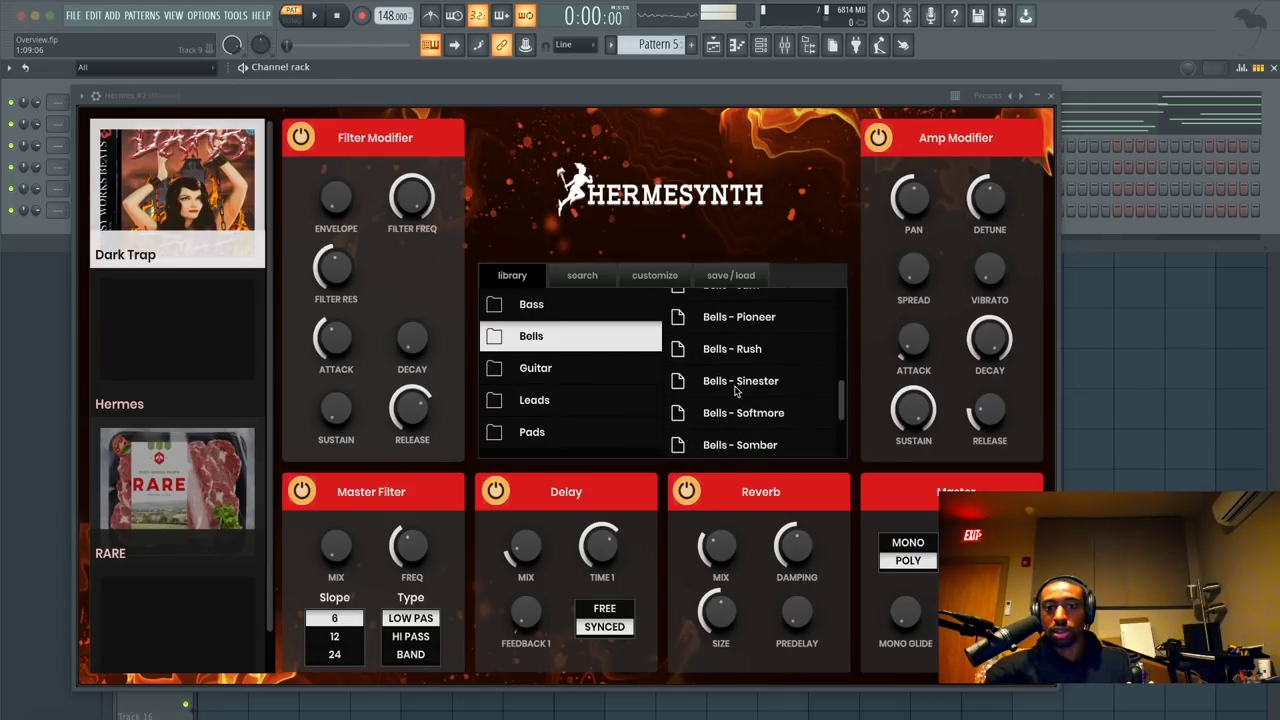
pyautogui.scroll(3, 800, 371)
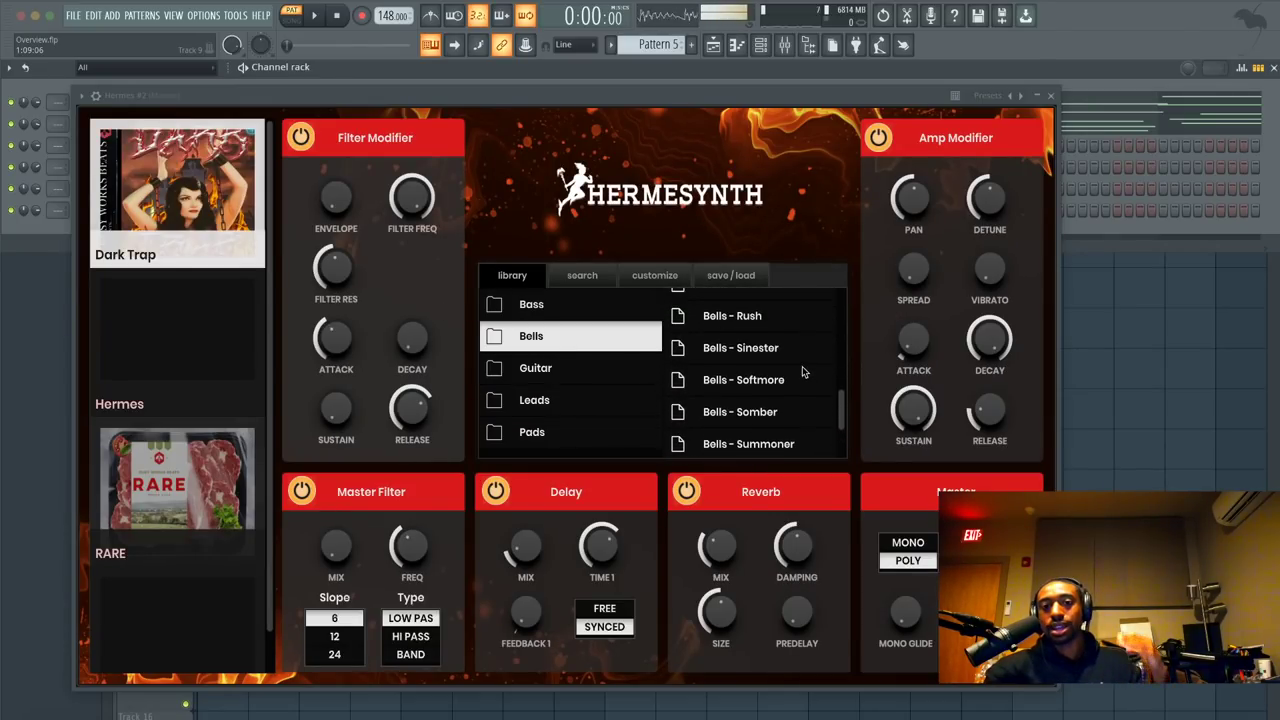
pyautogui.scroll(-3, 787, 385)
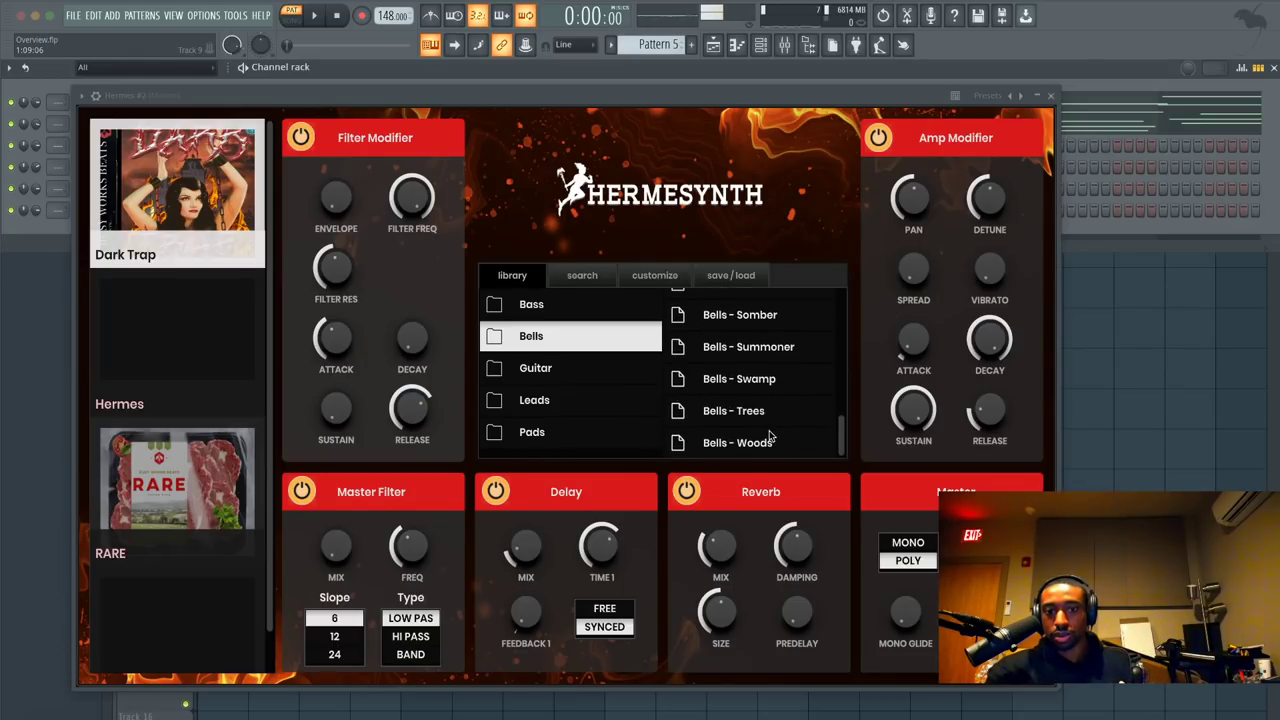
pyautogui.click(771, 441)
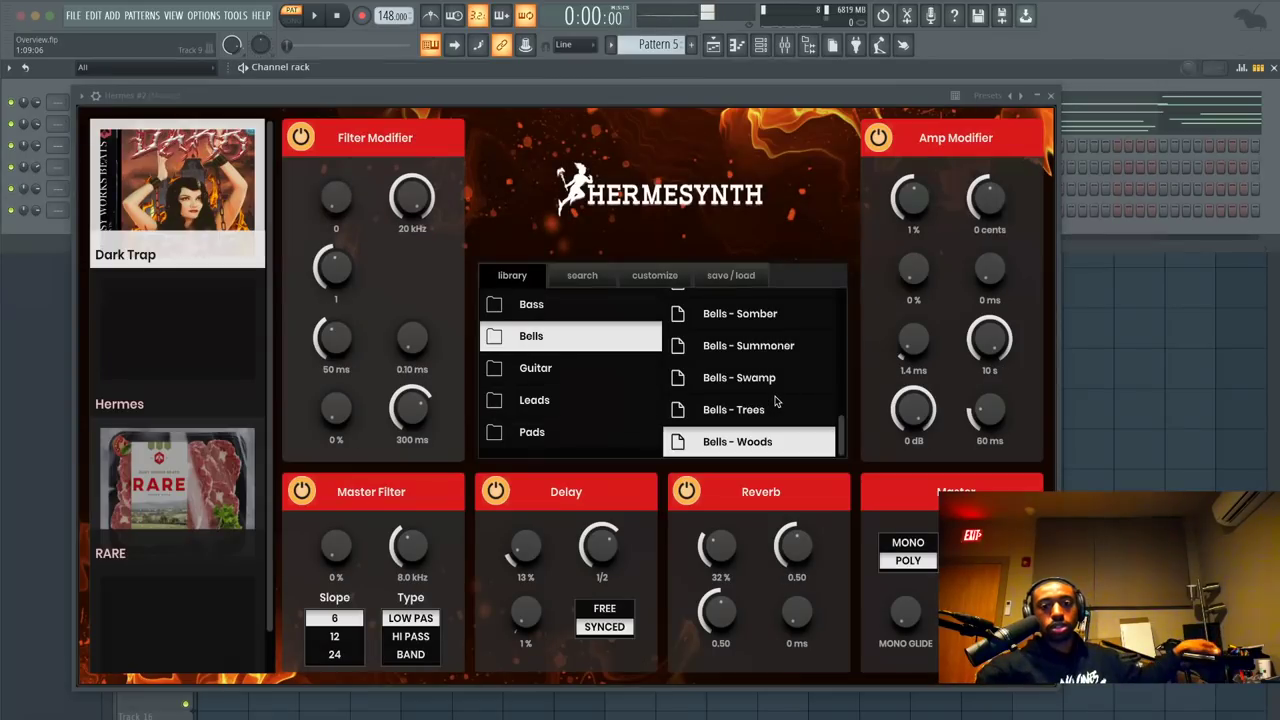
# - Switch off its Reverb and Delay and turn Spread down to 21%
pyautogui.click(686, 491)
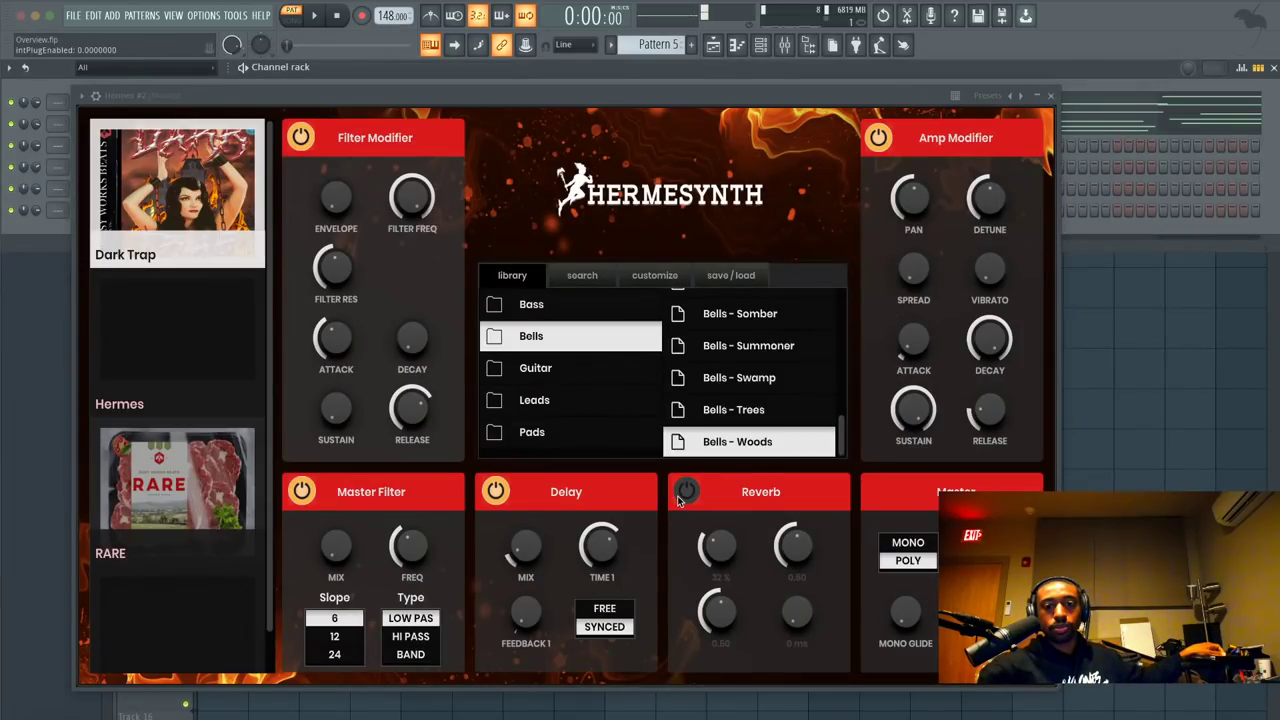
pyautogui.click(497, 491)
pyautogui.moveTo(913, 268); pyautogui.dragTo(914, 285)
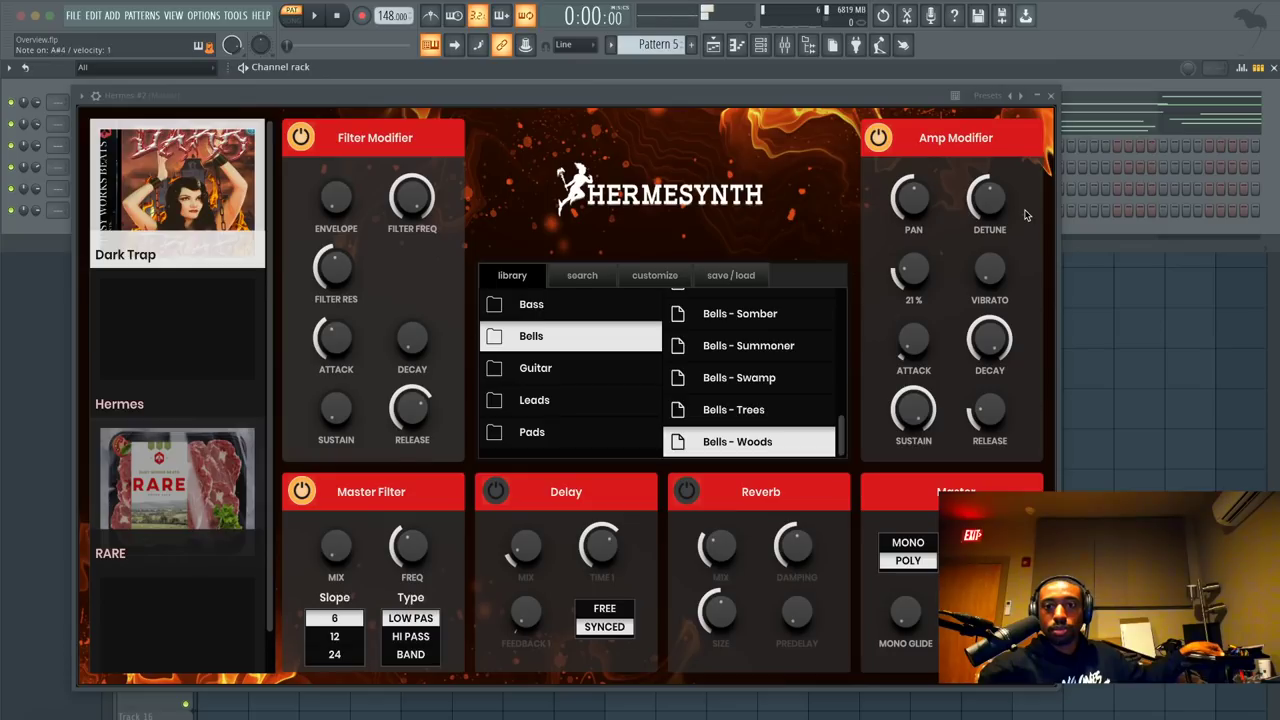
# - Cut the D5, A5, D5, E5, F5, C6, F5 and G5 notes of bars 1–8 from Hermes
pyautogui.click(1051, 95)
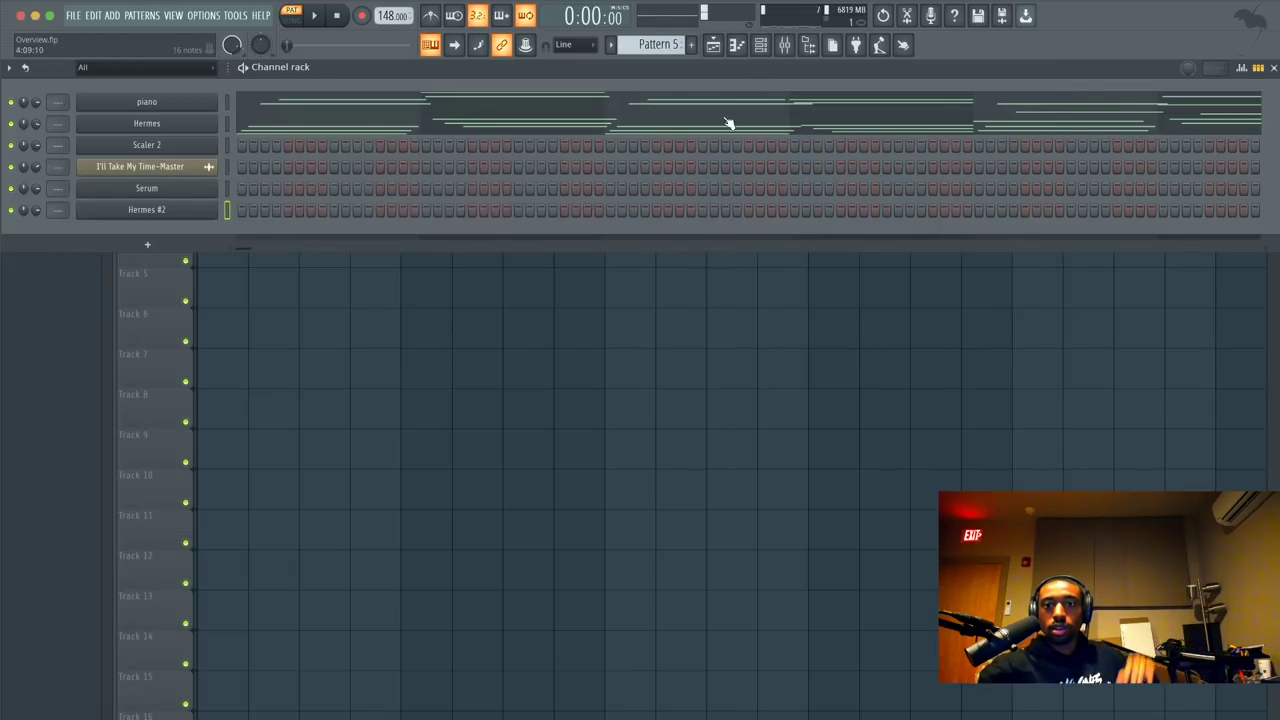
pyautogui.click(258, 128)
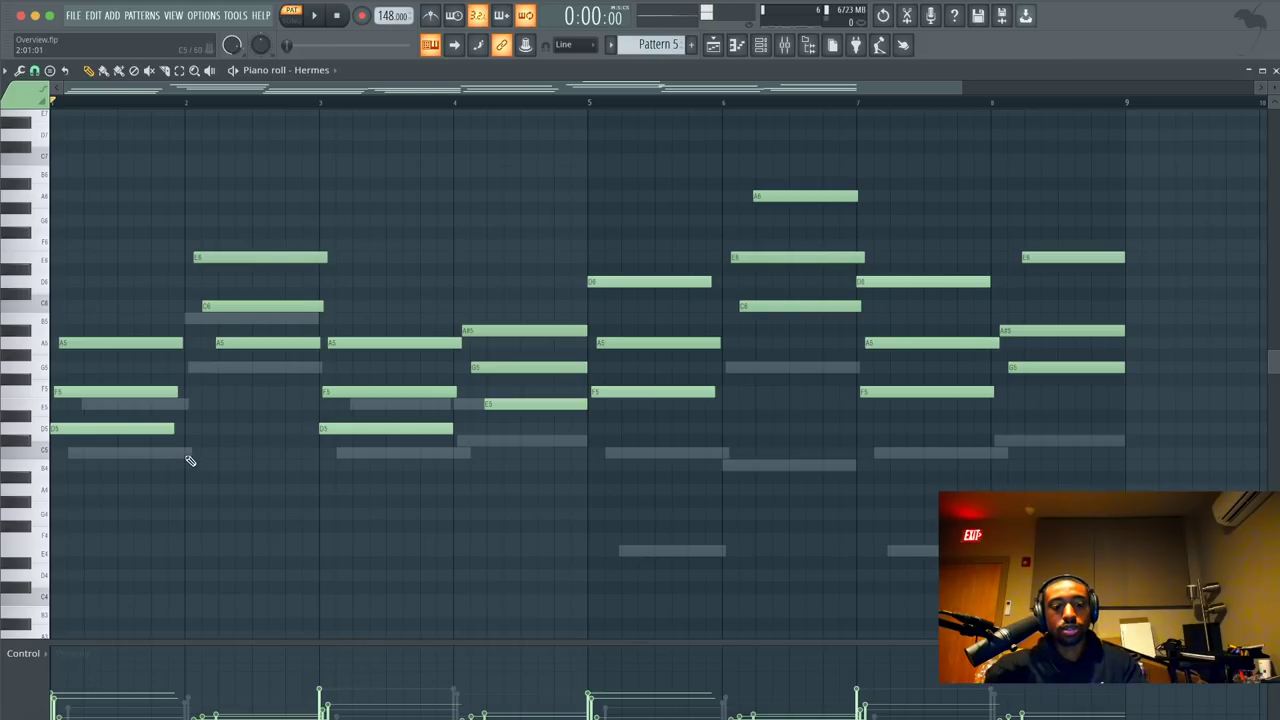
pyautogui.click(163, 430)
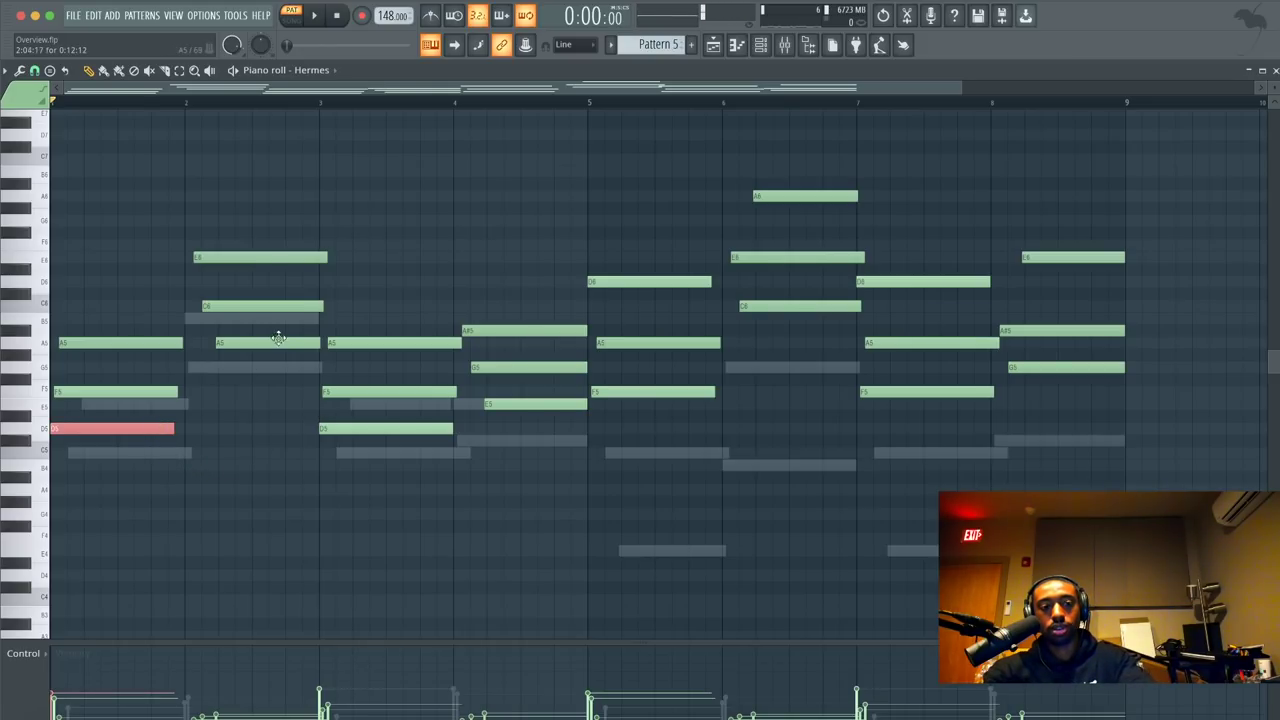
pyautogui.moveTo(278, 337); pyautogui.dragTo(279, 374)
pyautogui.click(405, 428)
pyautogui.click(526, 405)
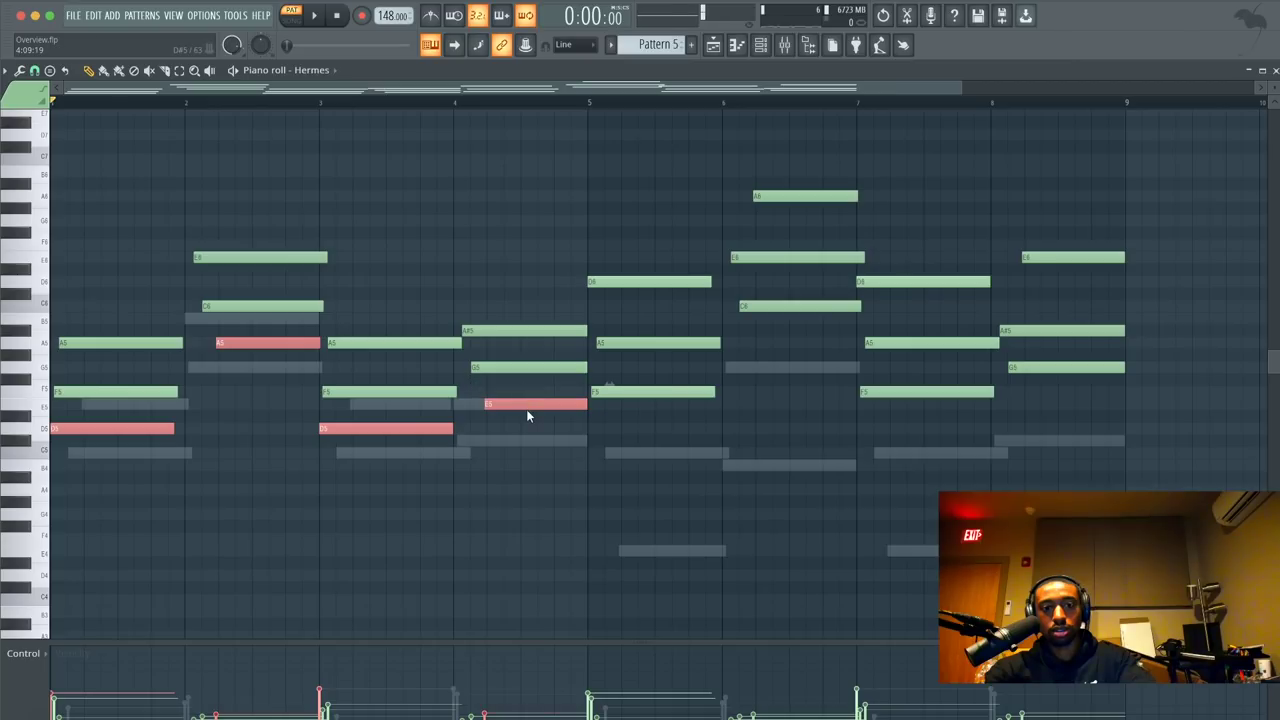
pyautogui.click(670, 392)
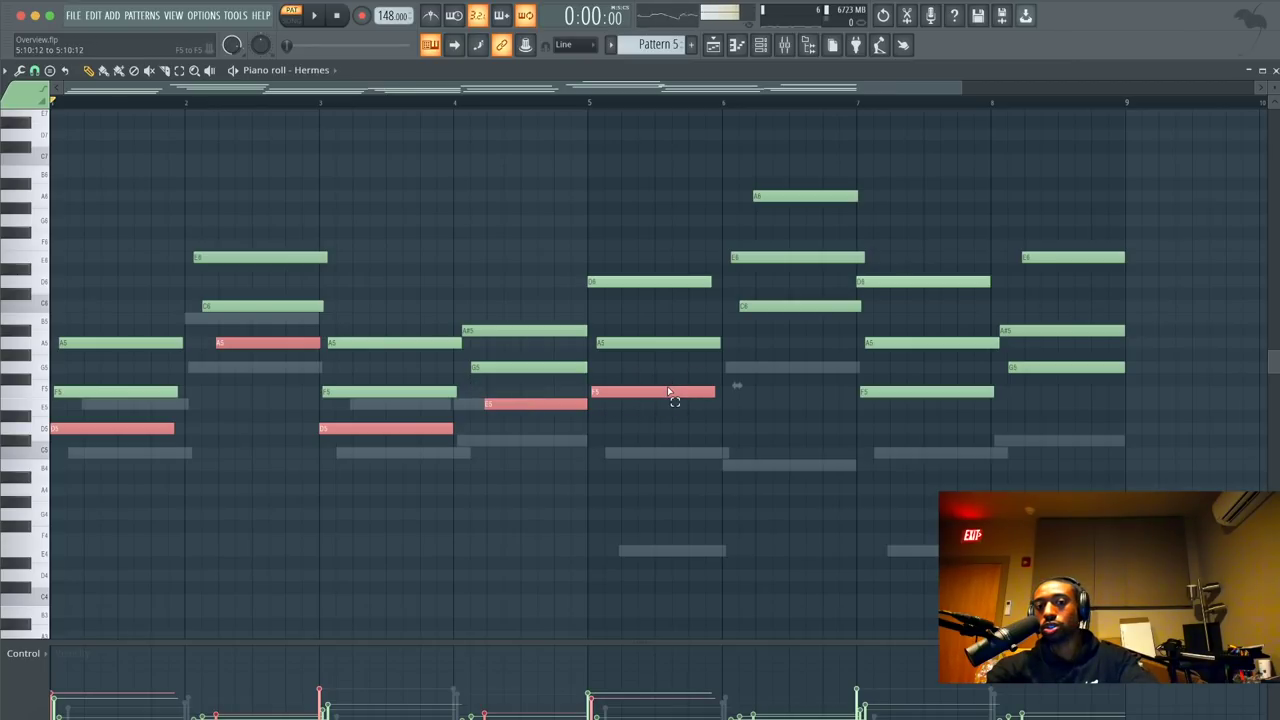
pyautogui.click(785, 307)
pyautogui.click(927, 392)
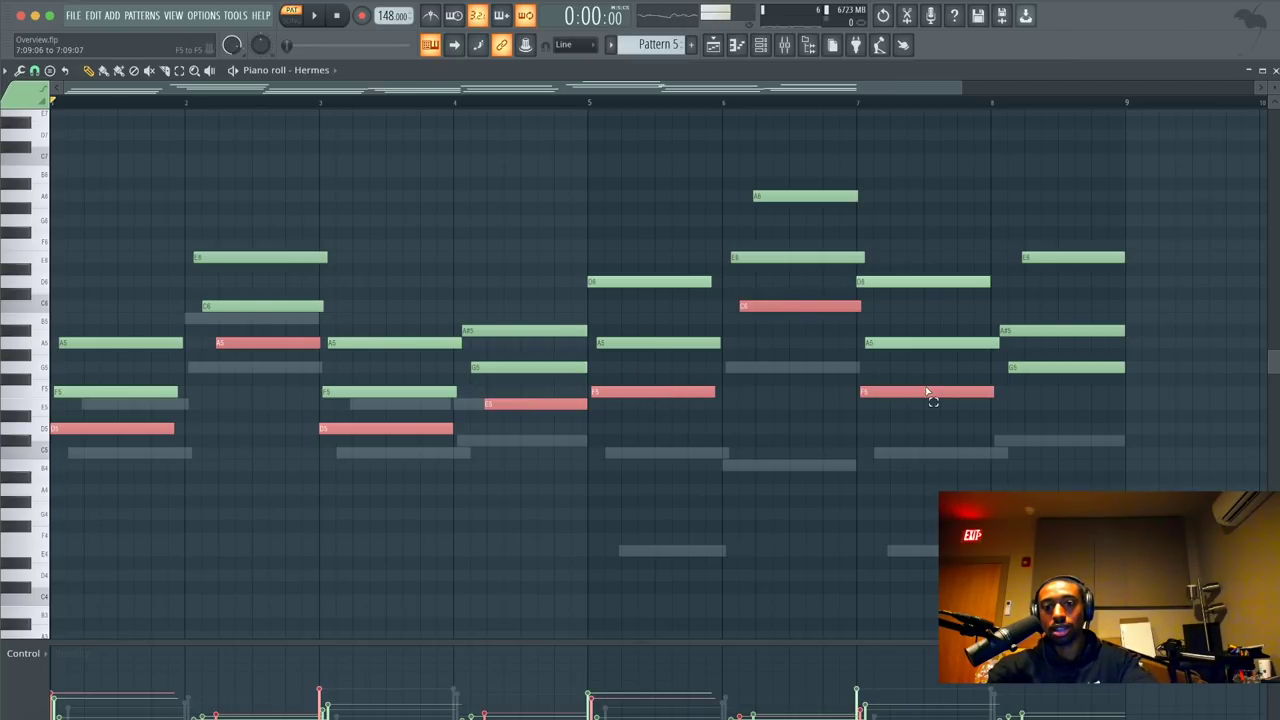
pyautogui.click(1043, 367)
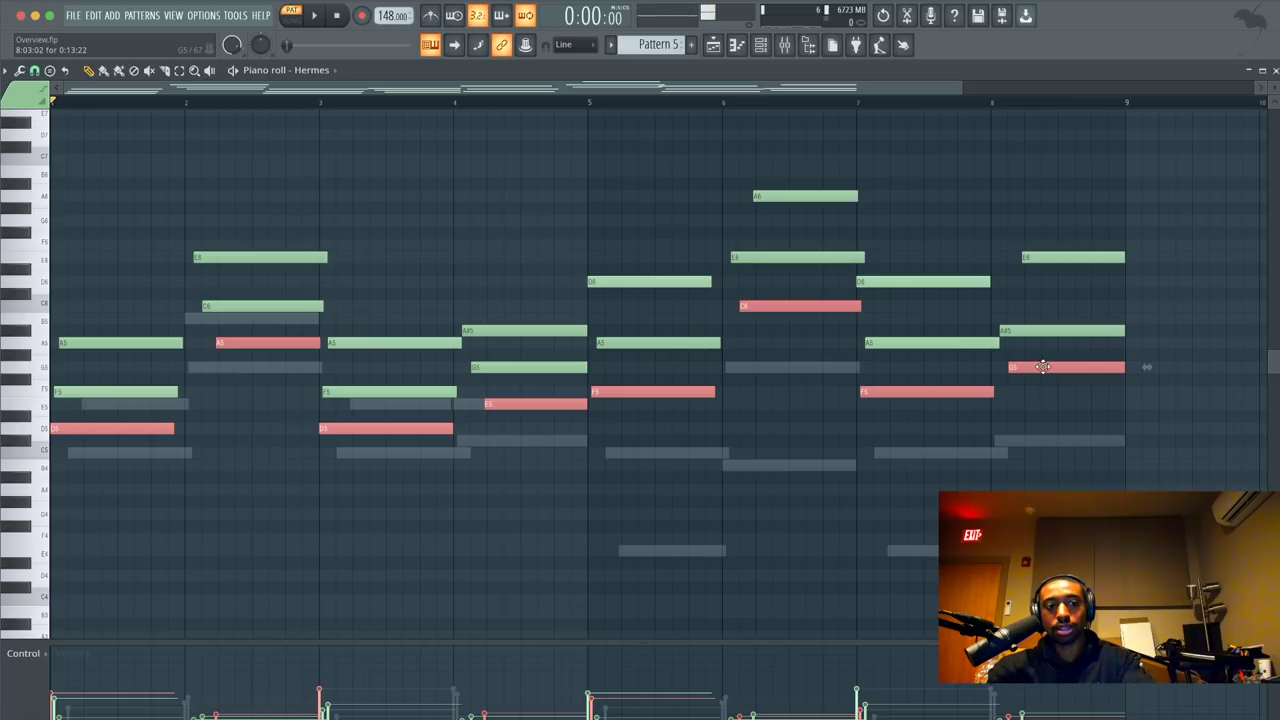
pyautogui.press('Delete')
# - Paste those notes into Hermes #2 and move that channel up the rack under Hermes
pyautogui.click(1262, 70)
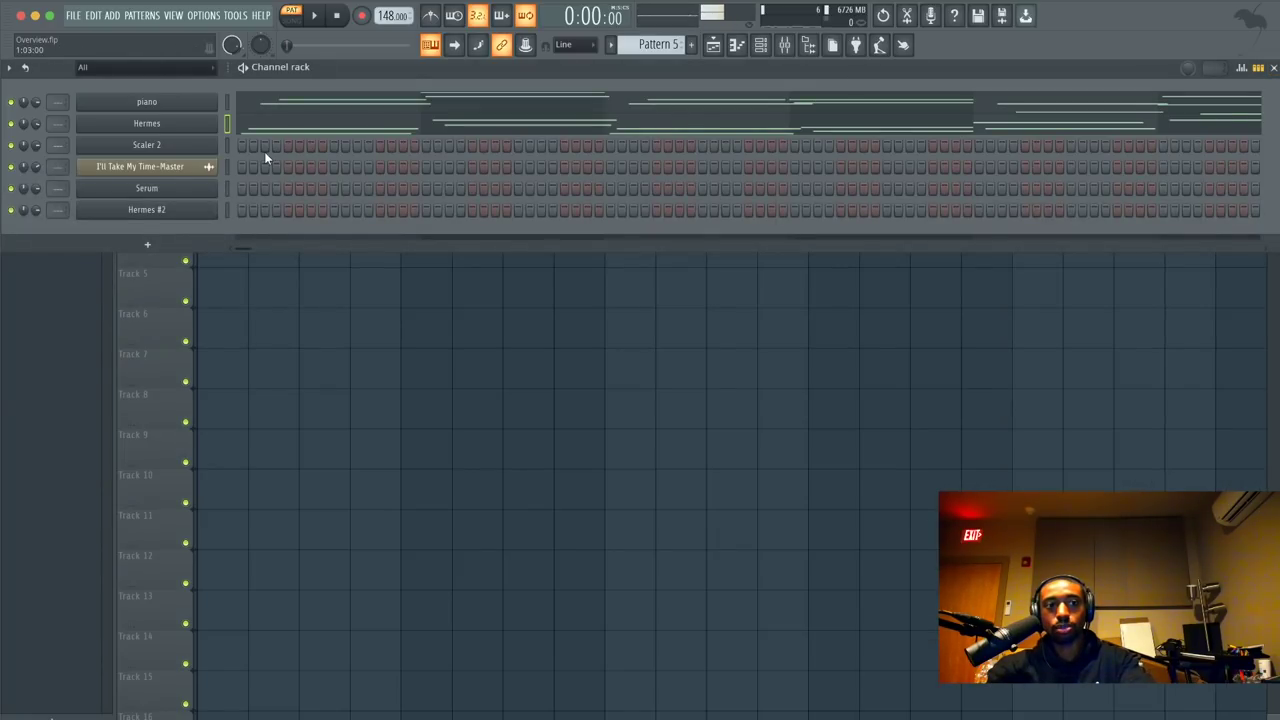
pyautogui.rightClick(210, 209)
pyautogui.click(254, 210)
pyautogui.hotkey('ctrl', 'v')
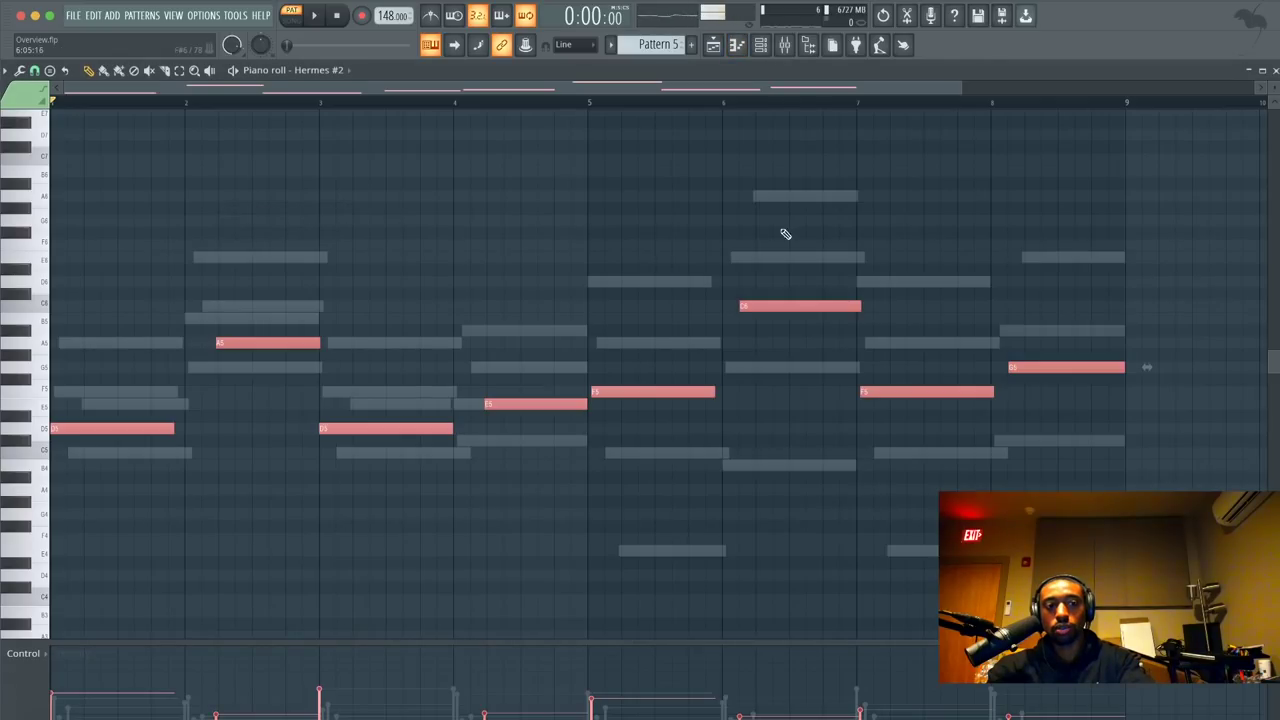
pyautogui.click(1262, 72)
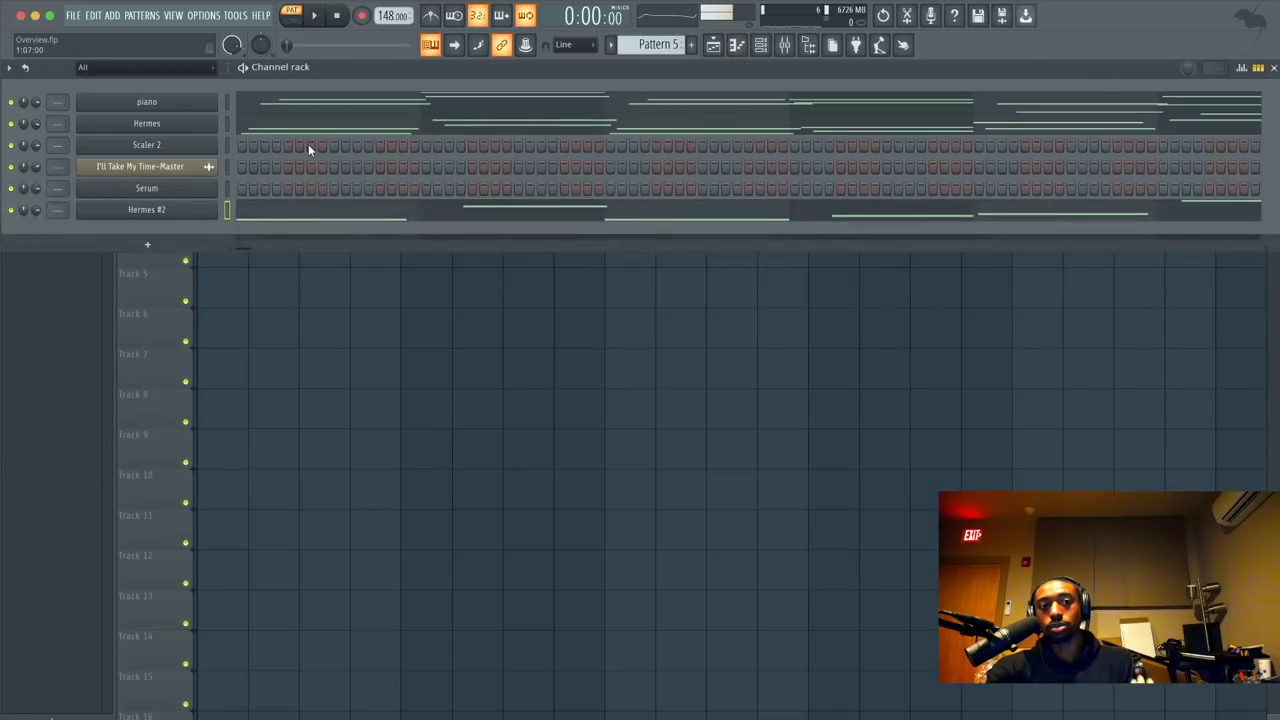
pyautogui.hotkey('alt', 'Up')
pyautogui.hotkey('alt', 'Up')
pyautogui.hotkey('alt', 'Up')
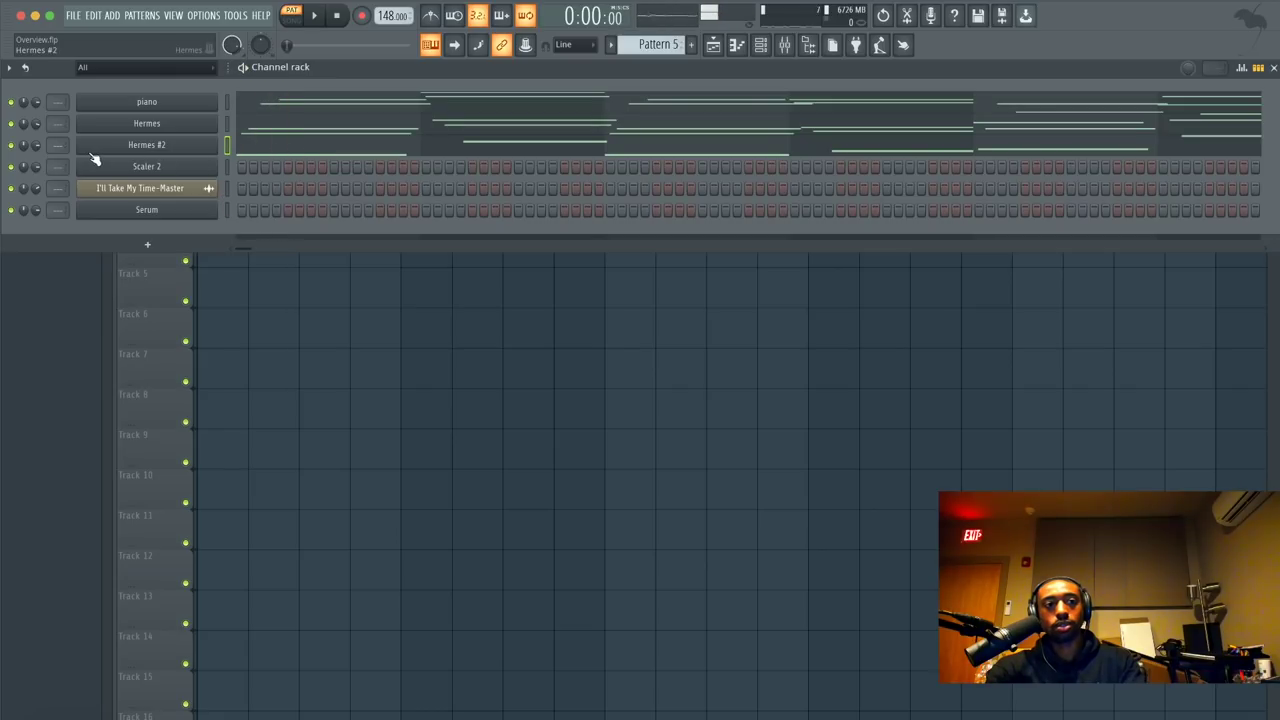
# - Raise Hermes #2's Amp release to about 856 ms and enable reverb, listening with playback
pyautogui.click(155, 150)
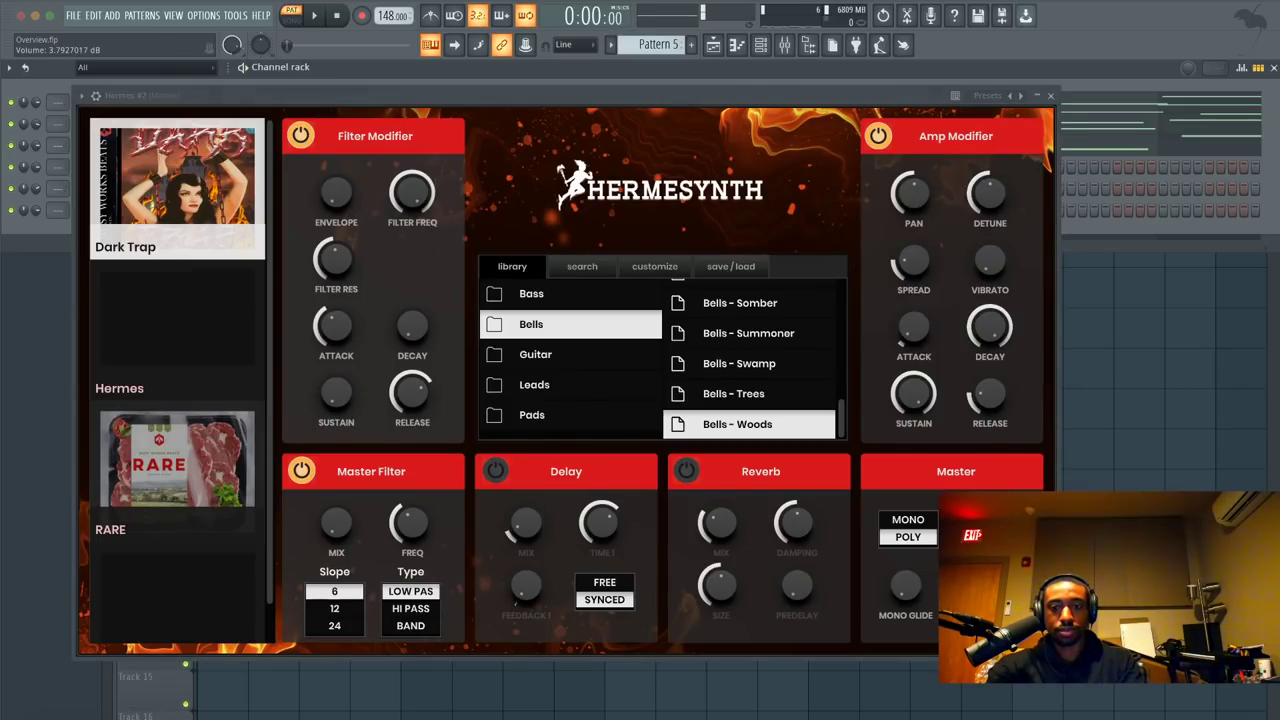
pyautogui.click(1050, 95)
pyautogui.press('space')
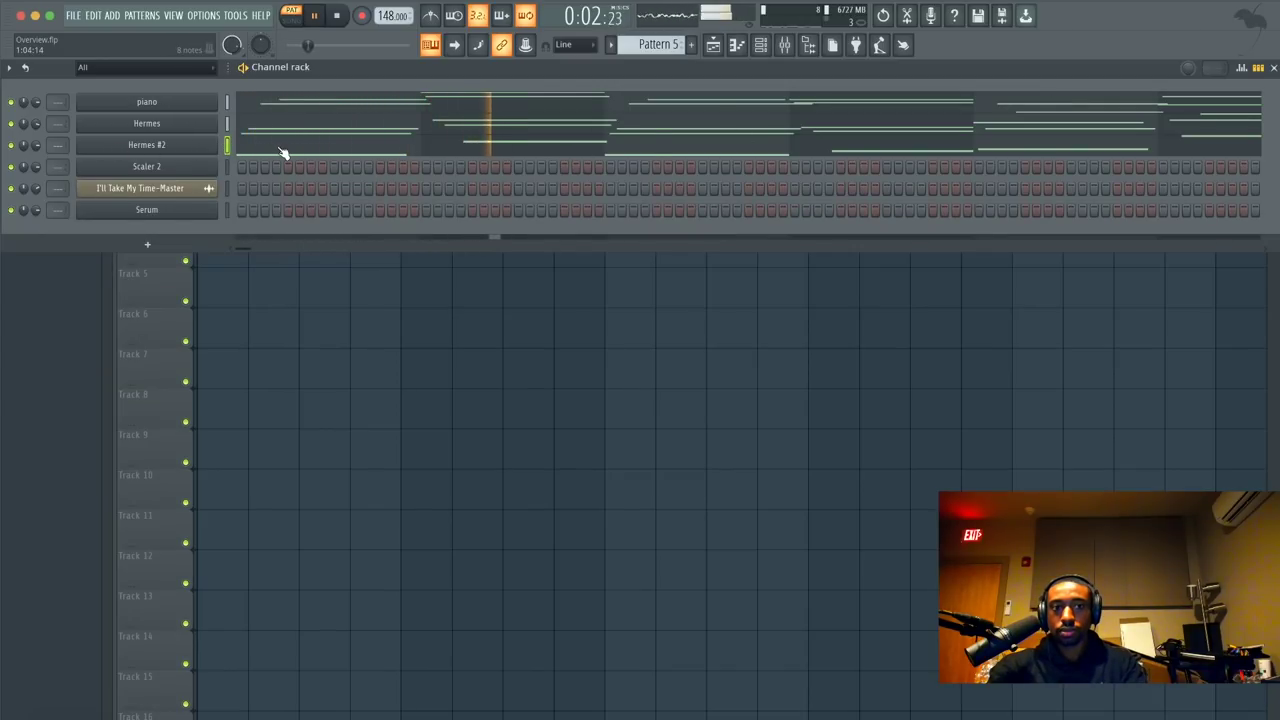
pyautogui.click(185, 147)
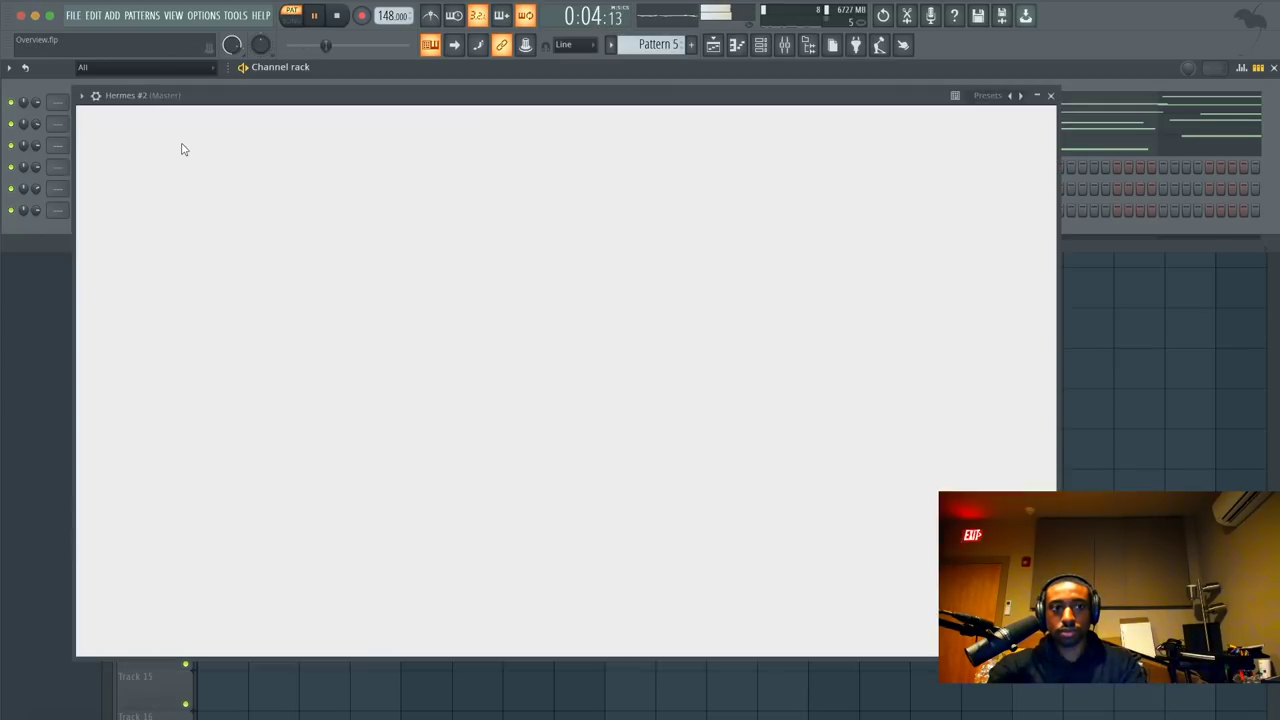
pyautogui.moveTo(993, 398); pyautogui.dragTo(997, 347)
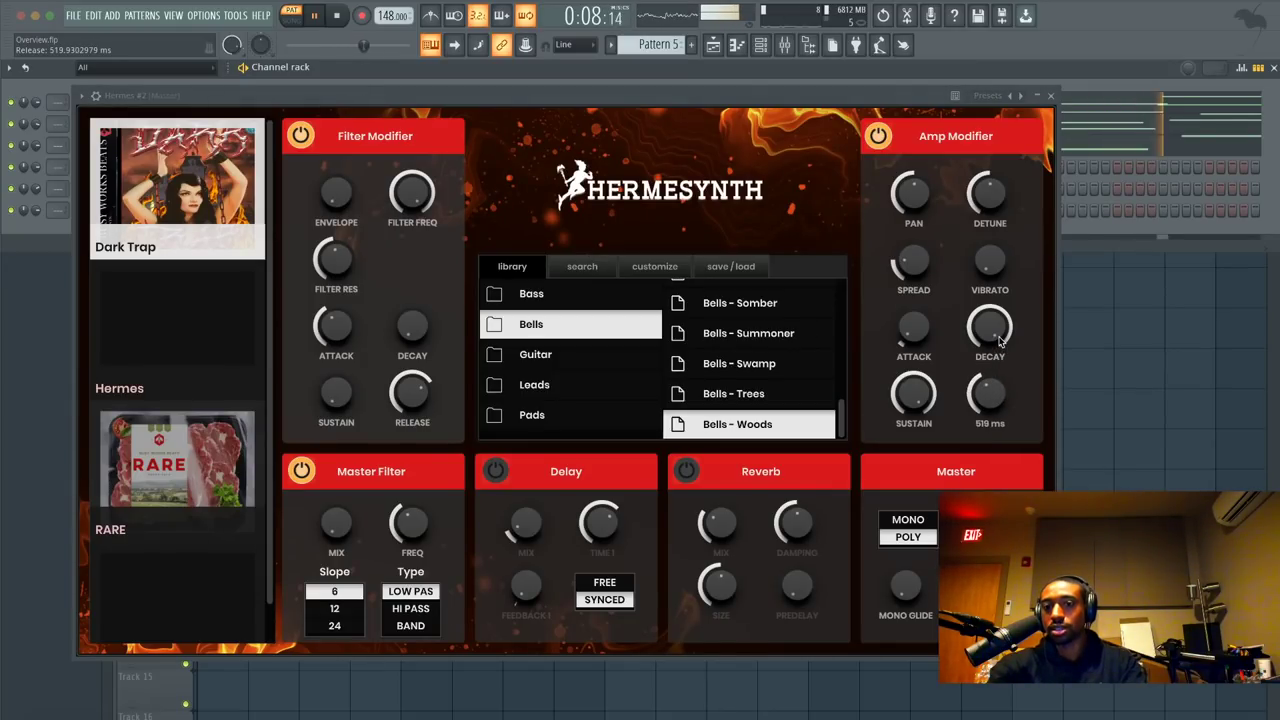
pyautogui.scroll(4, 993, 380)
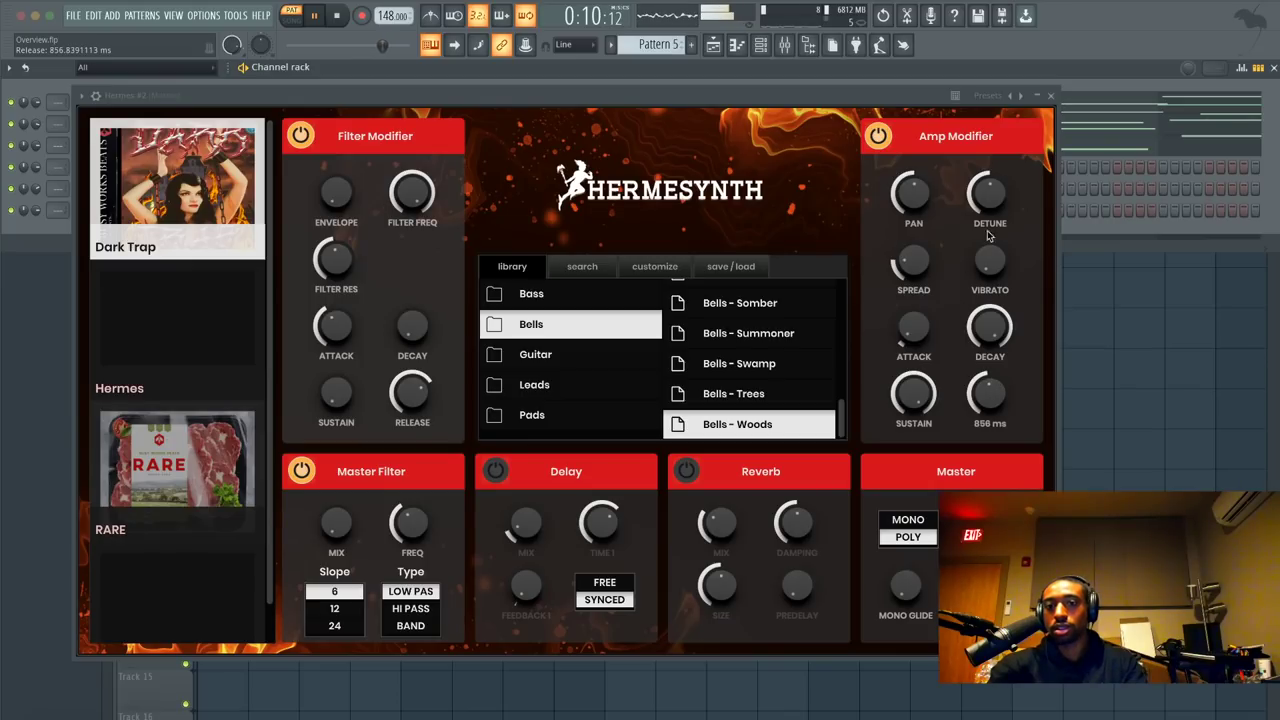
pyautogui.click(1050, 95)
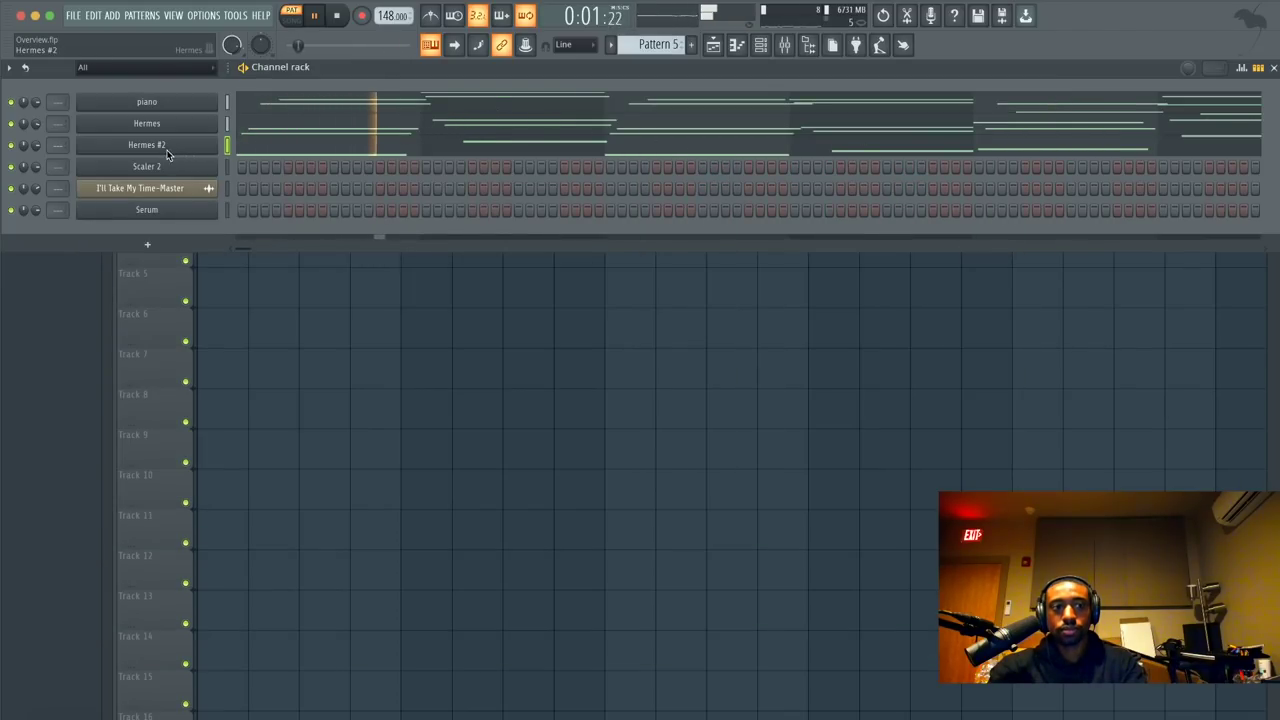
pyautogui.click(197, 147)
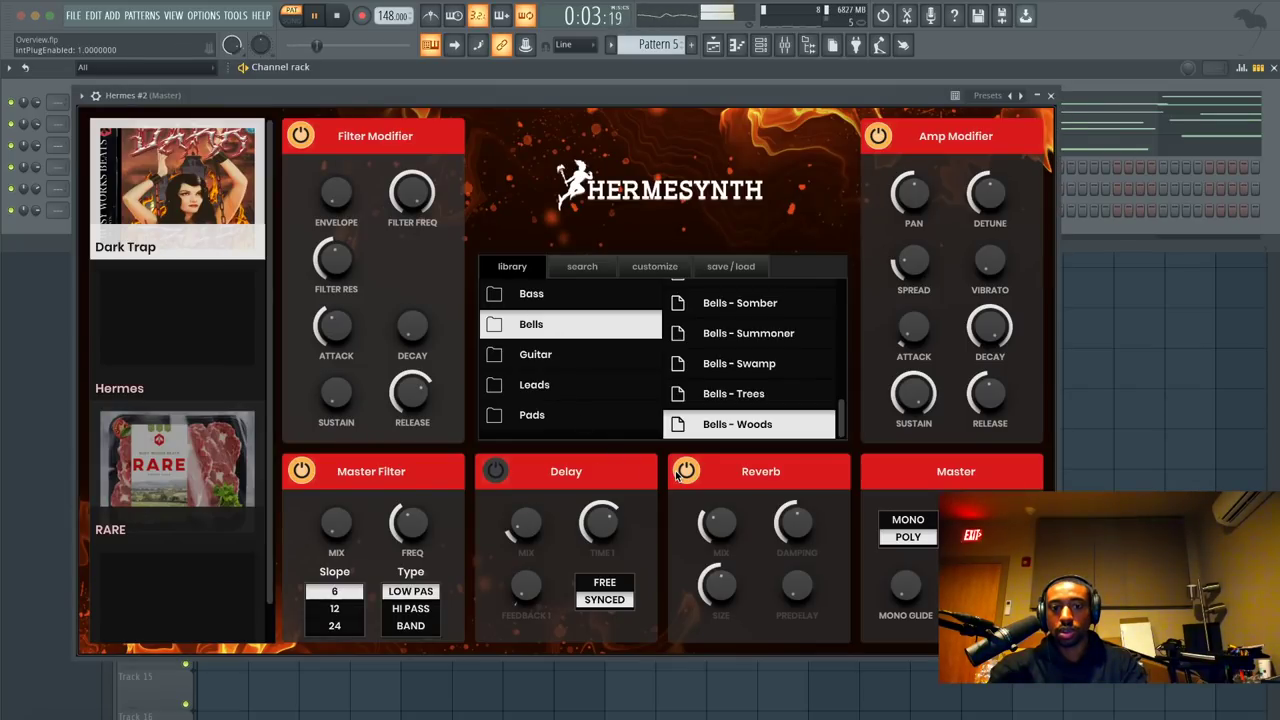
pyautogui.press('space')
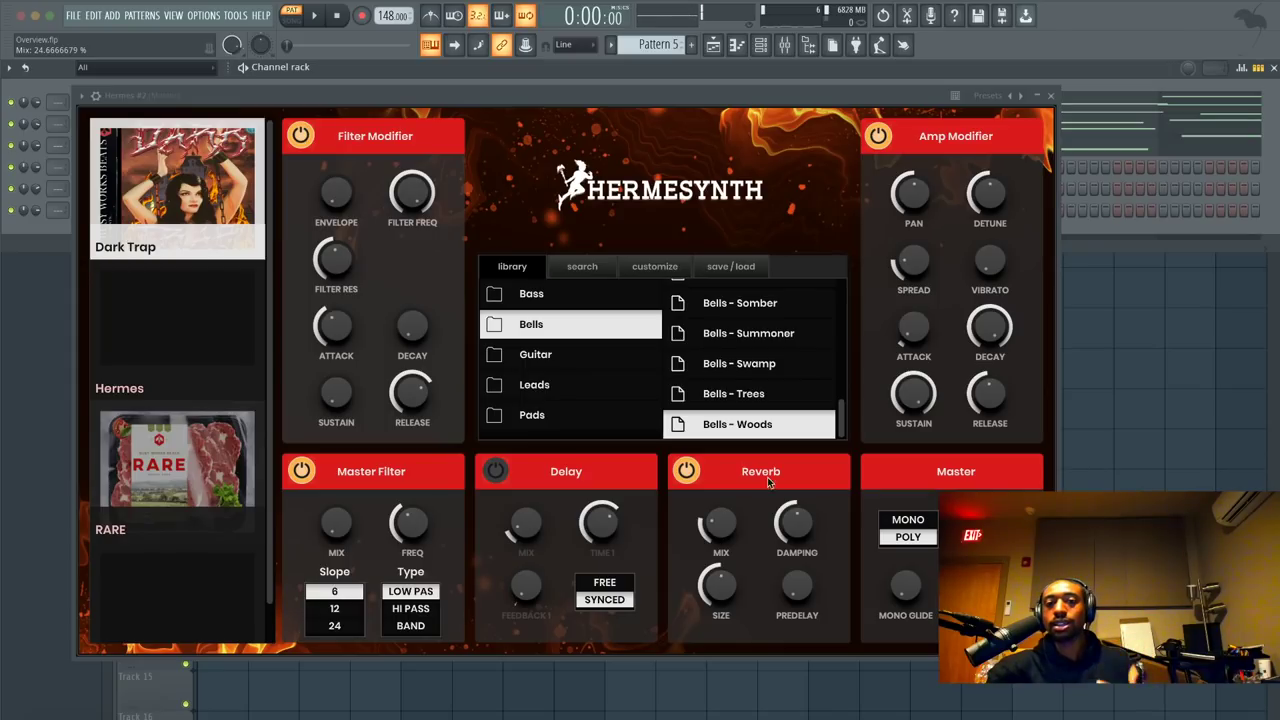
pyautogui.click(1050, 96)
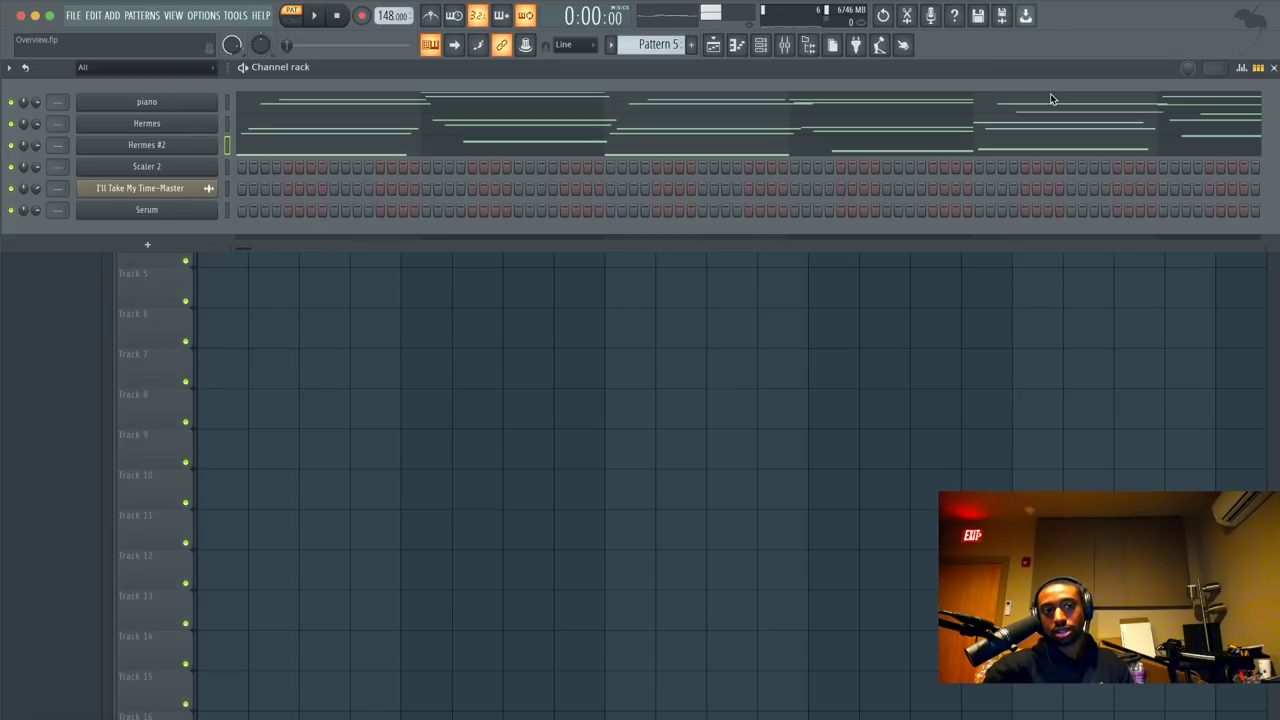
# - Drag Hermes #2's detune down to 16 cents while the pattern plays, then stop
pyautogui.press('space')
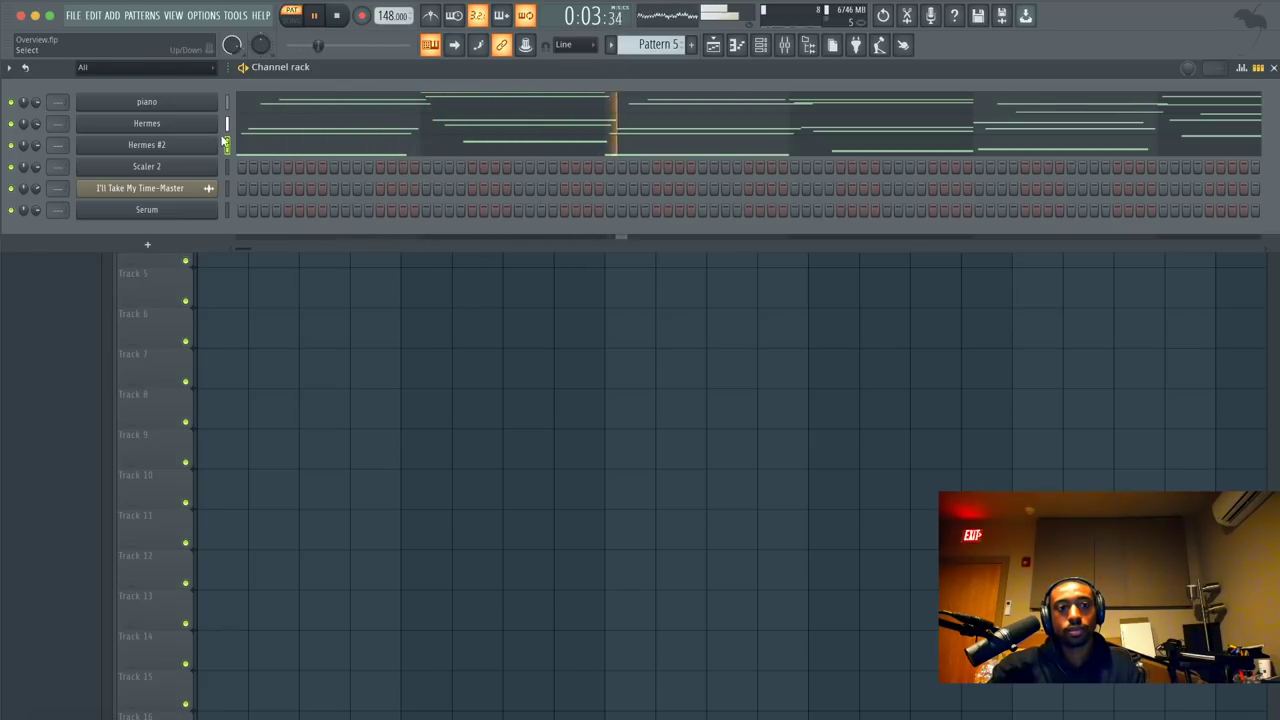
pyautogui.click(170, 145)
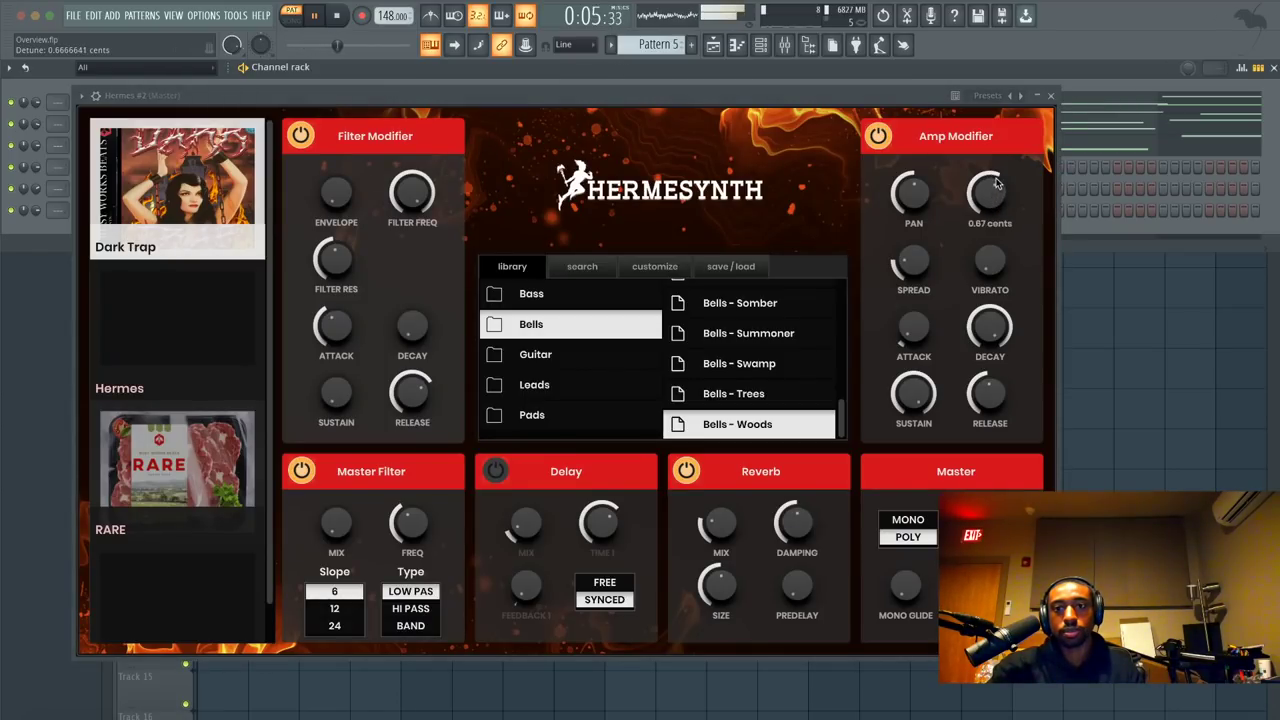
pyautogui.moveTo(996, 180)
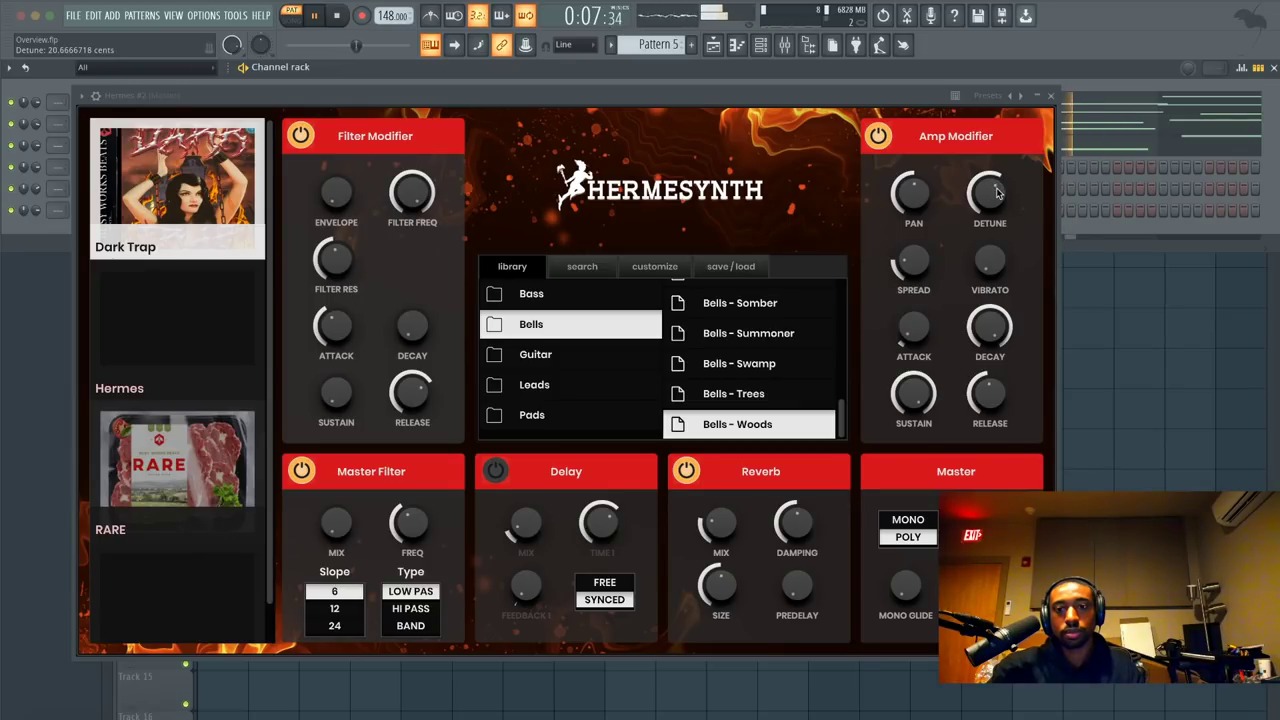
pyautogui.moveTo(994, 195); pyautogui.dragTo(995, 201)
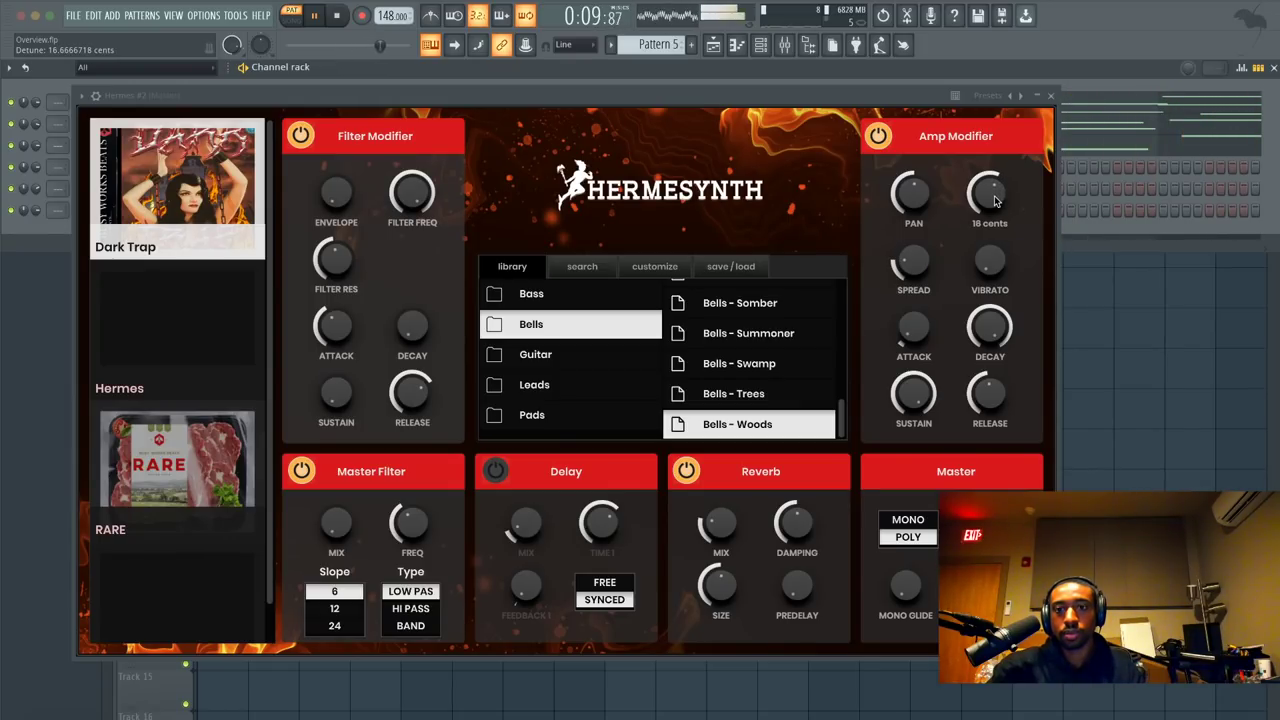
pyautogui.click(1051, 95)
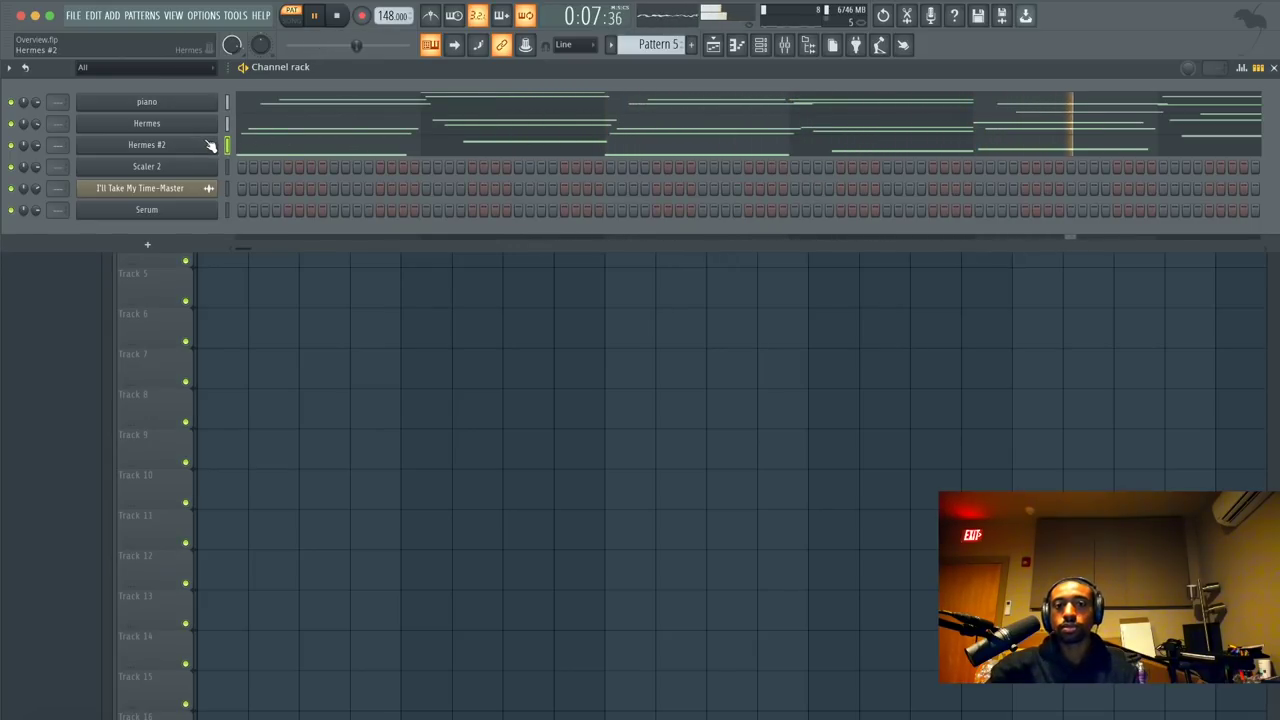
pyautogui.press('space')
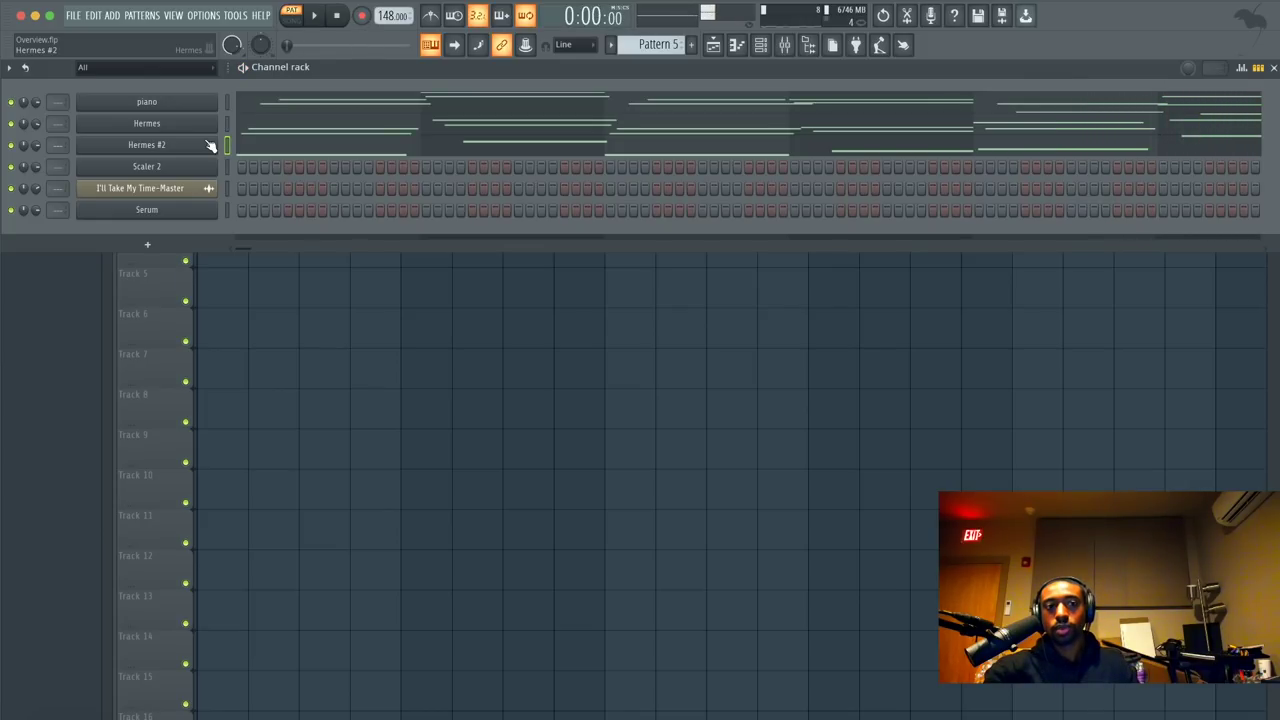
# - Open the Hermes notes in the piano roll, then close it to return to the channel rack
pyautogui.click(262, 127)
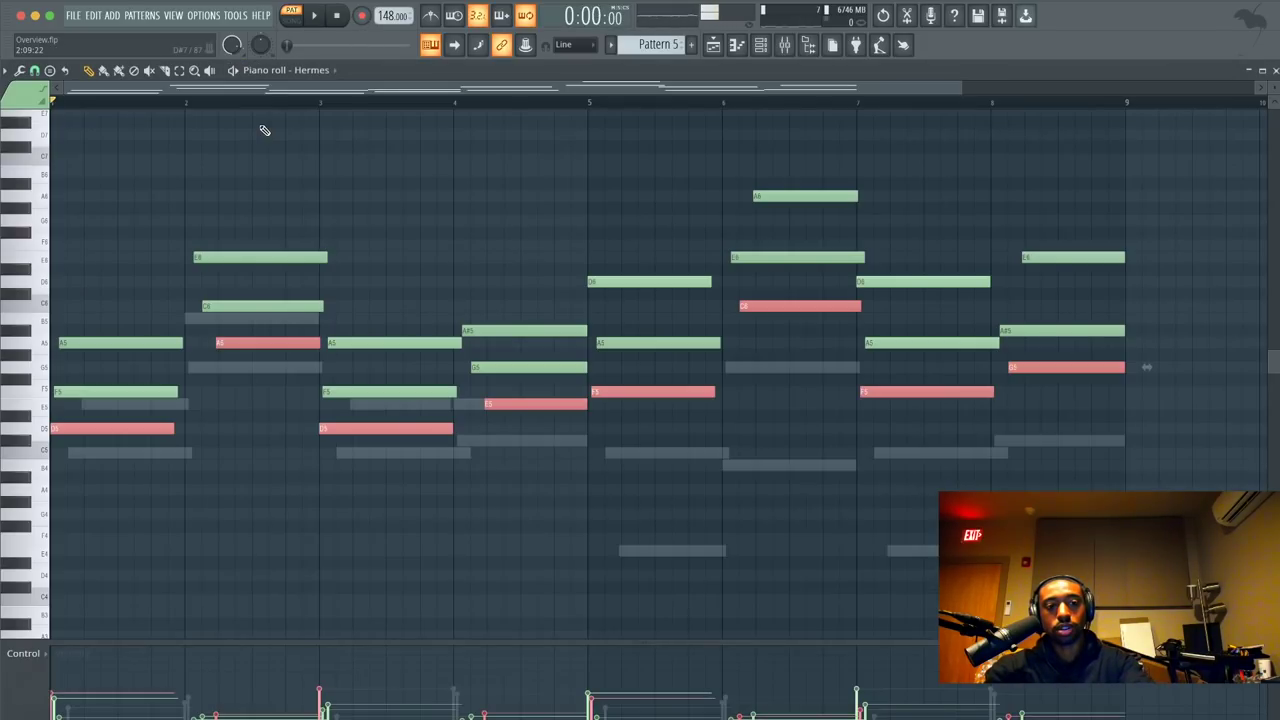
pyautogui.click(1275, 70)
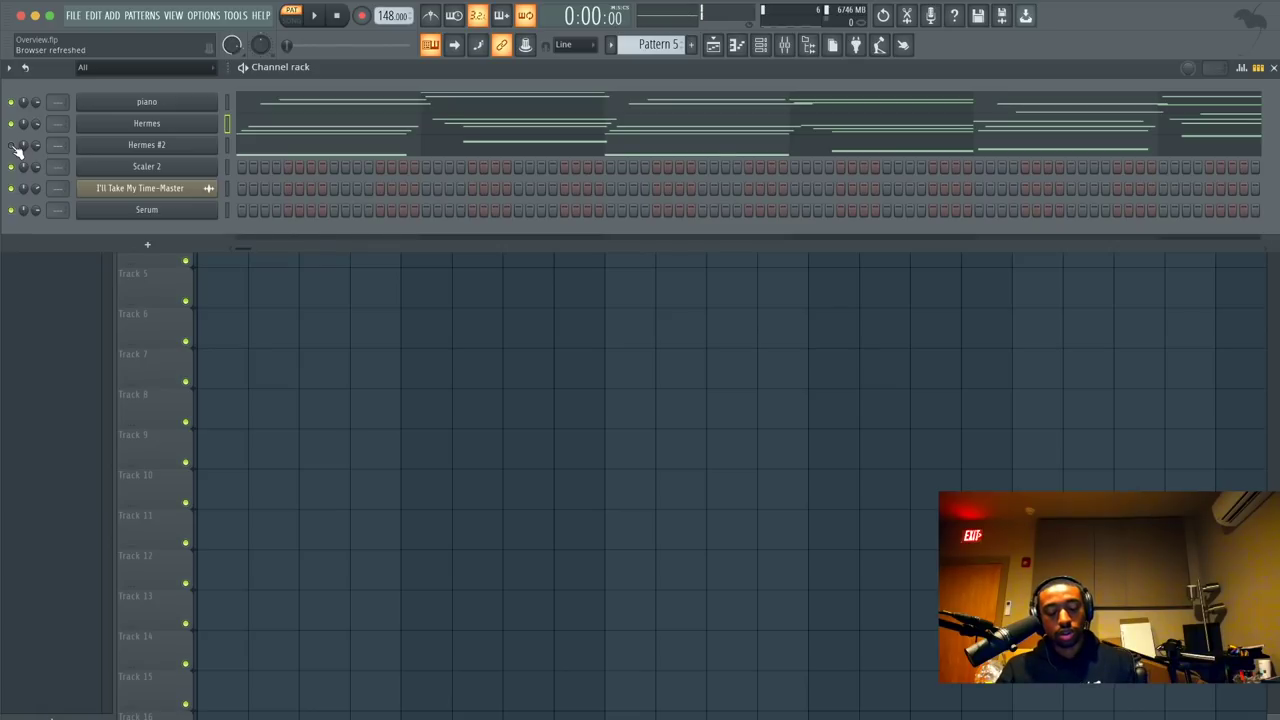
# - Mute the Hermes #2 bells layer and start playback while toggling the channel rack
pyautogui.click(12, 145)
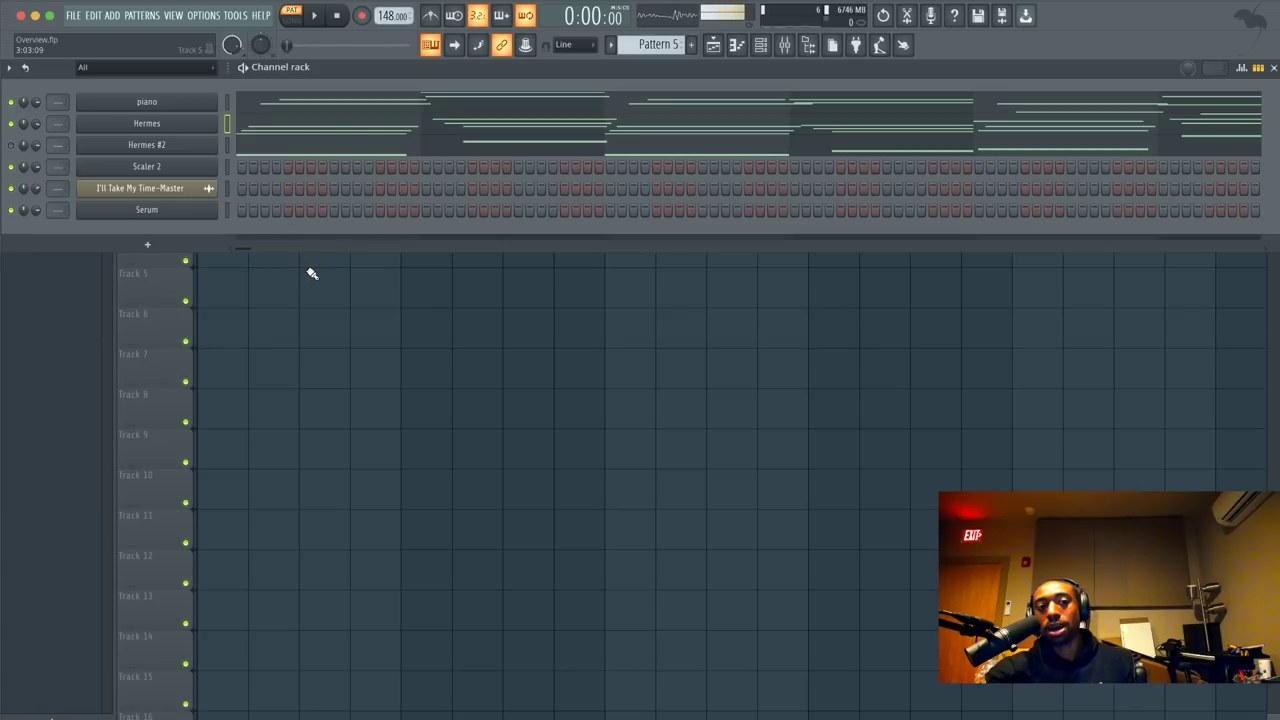
pyautogui.press('F6')
pyautogui.press('space')
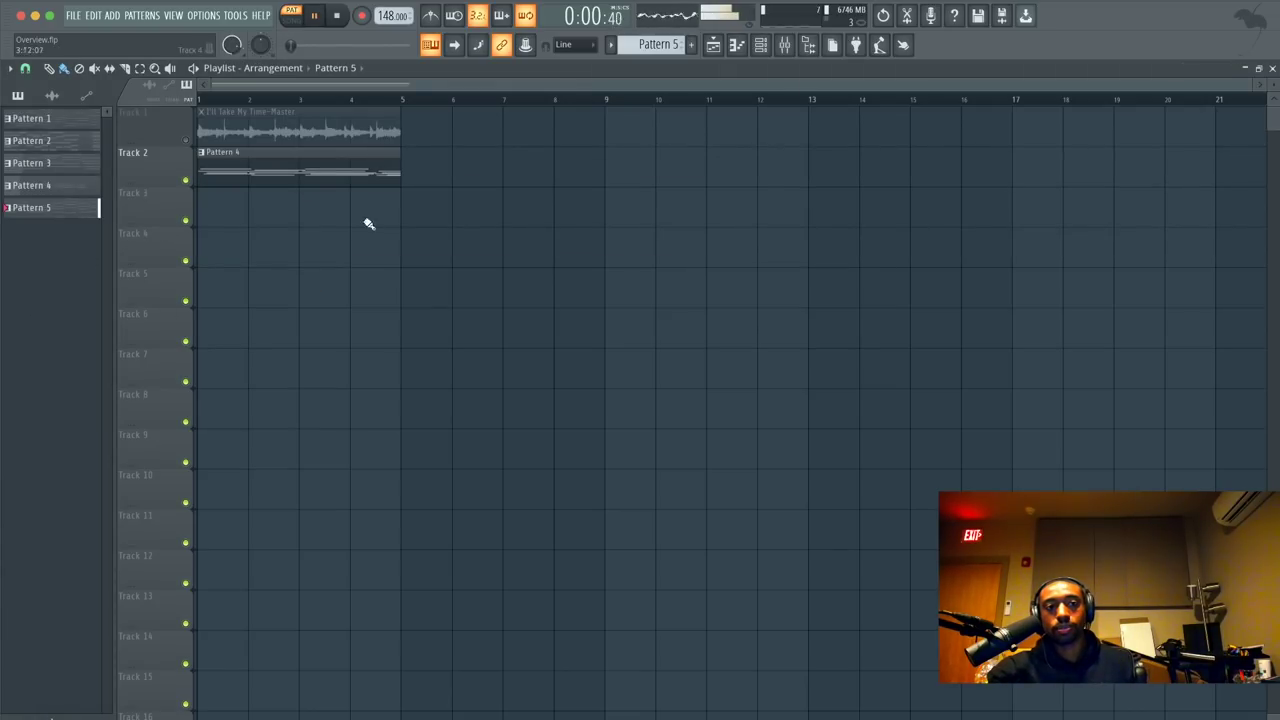
pyautogui.click(768, 46)
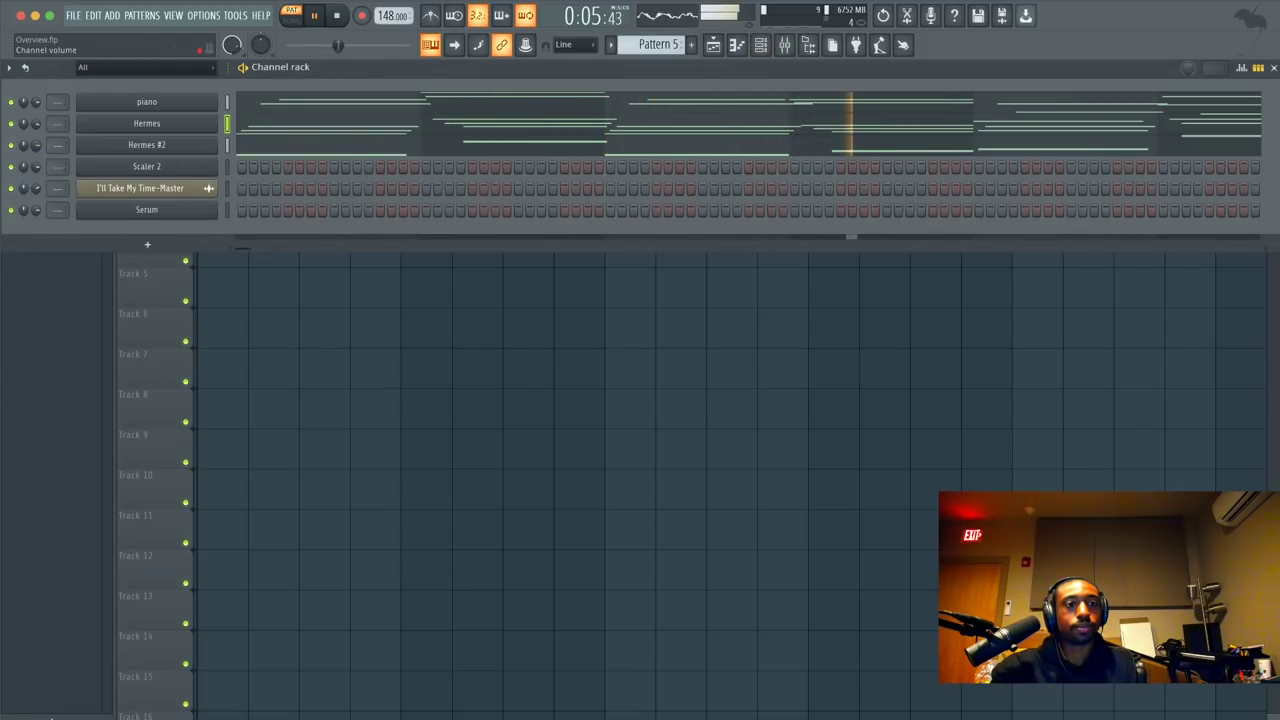
pyautogui.press('F6')
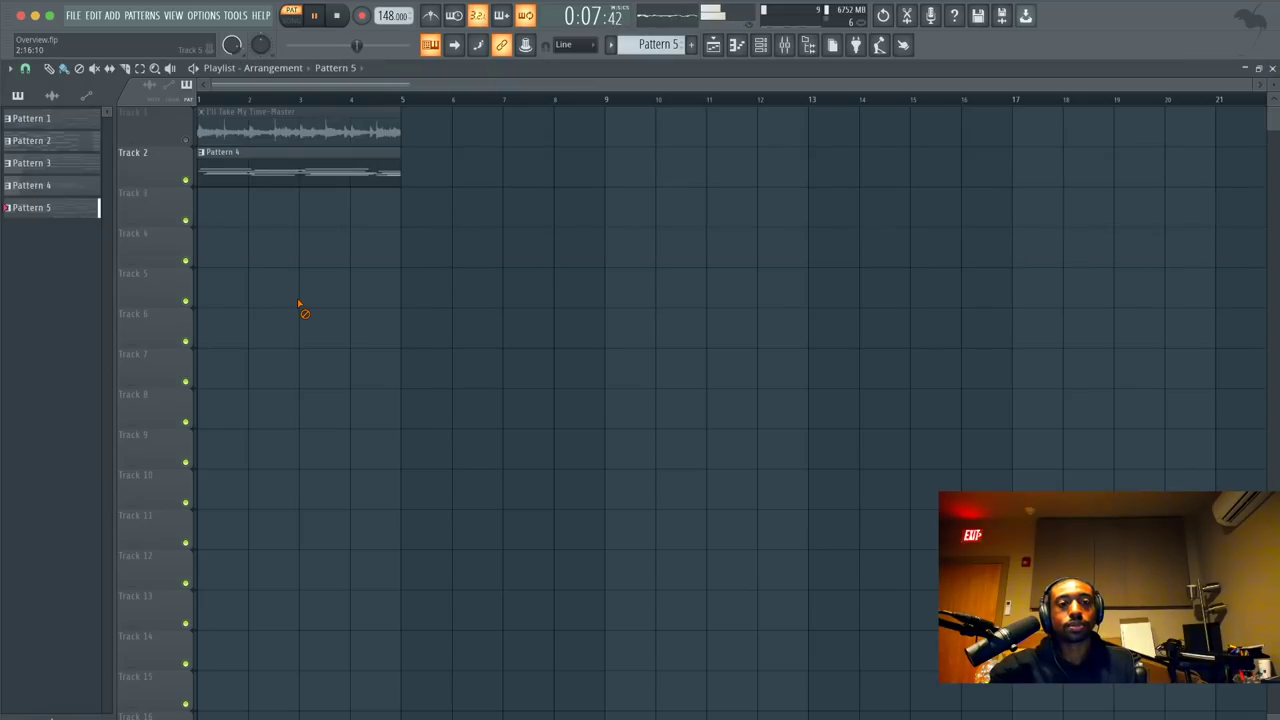
# - Select Pattern 4 and switch from PAT to SONG mode to hear the full arrangement
pyautogui.click(277, 163)
pyautogui.click(291, 14)
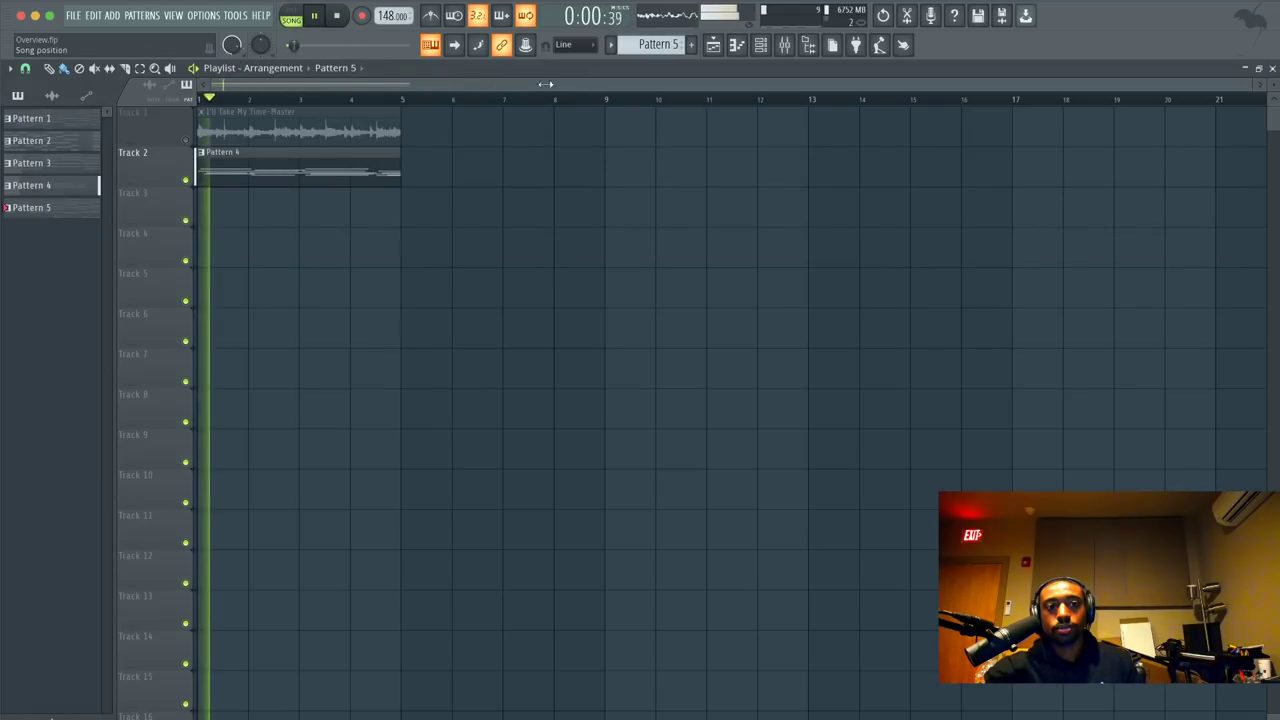
pyautogui.click(762, 46)
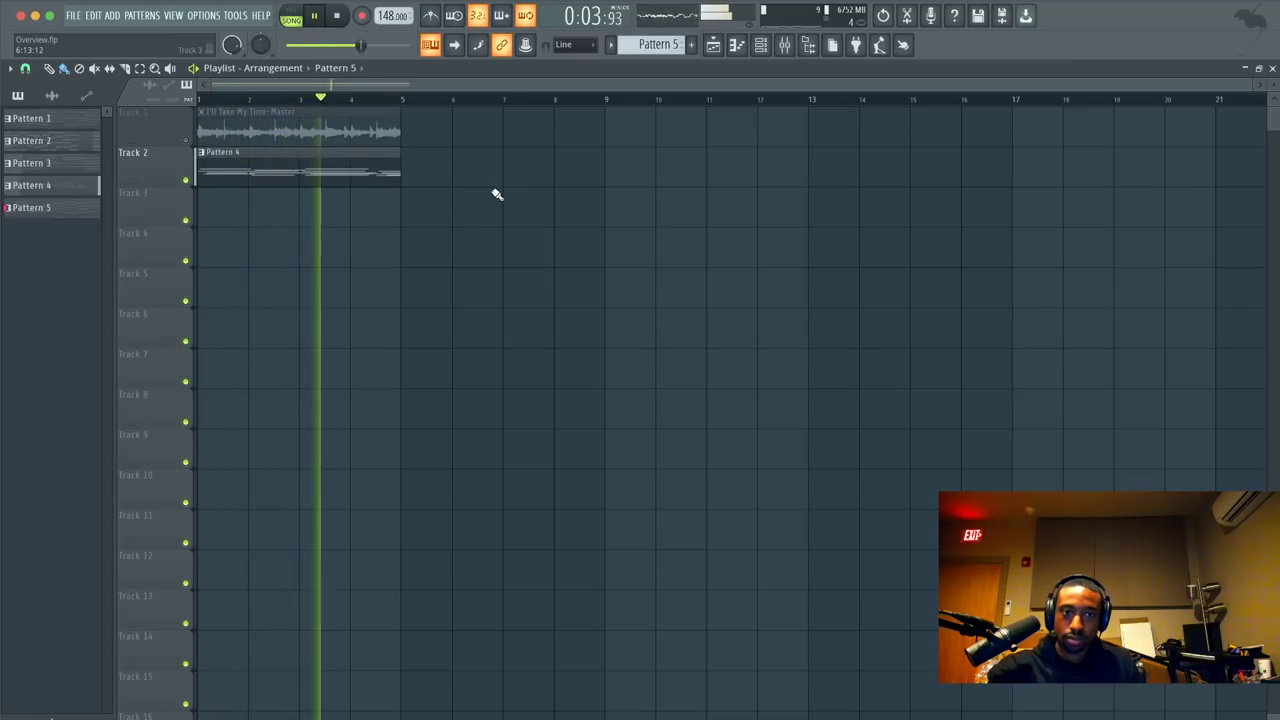
# - Stop playback and open the Hermes synth's Bells - Trees settings, moving its window up and right
pyautogui.click(762, 48)
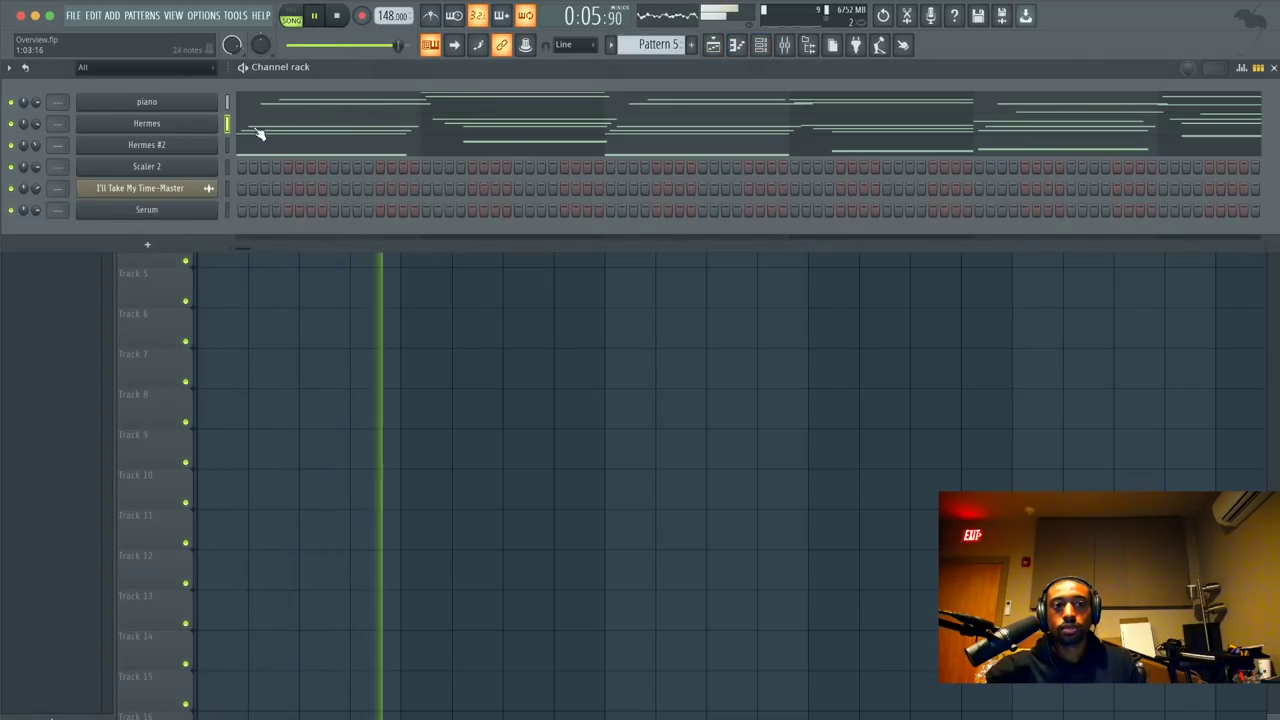
pyautogui.press('space')
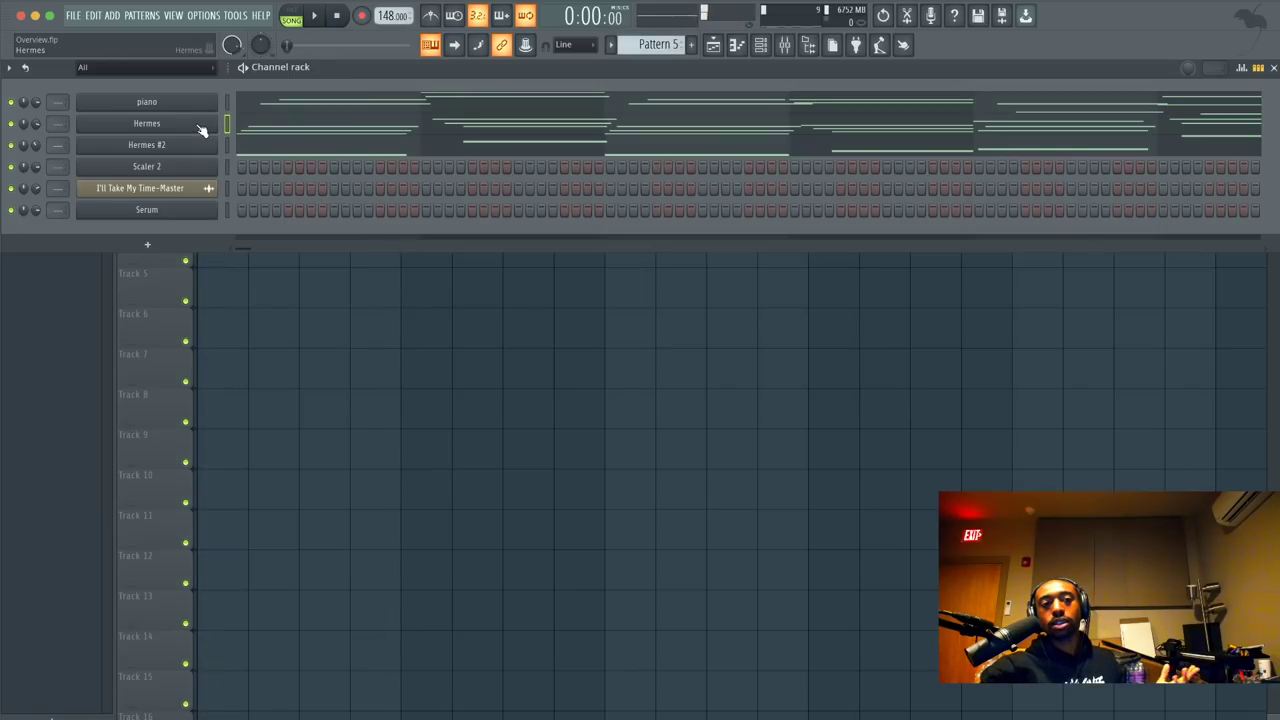
pyautogui.click(195, 123)
pyautogui.moveTo(386, 147); pyautogui.dragTo(447, 58)
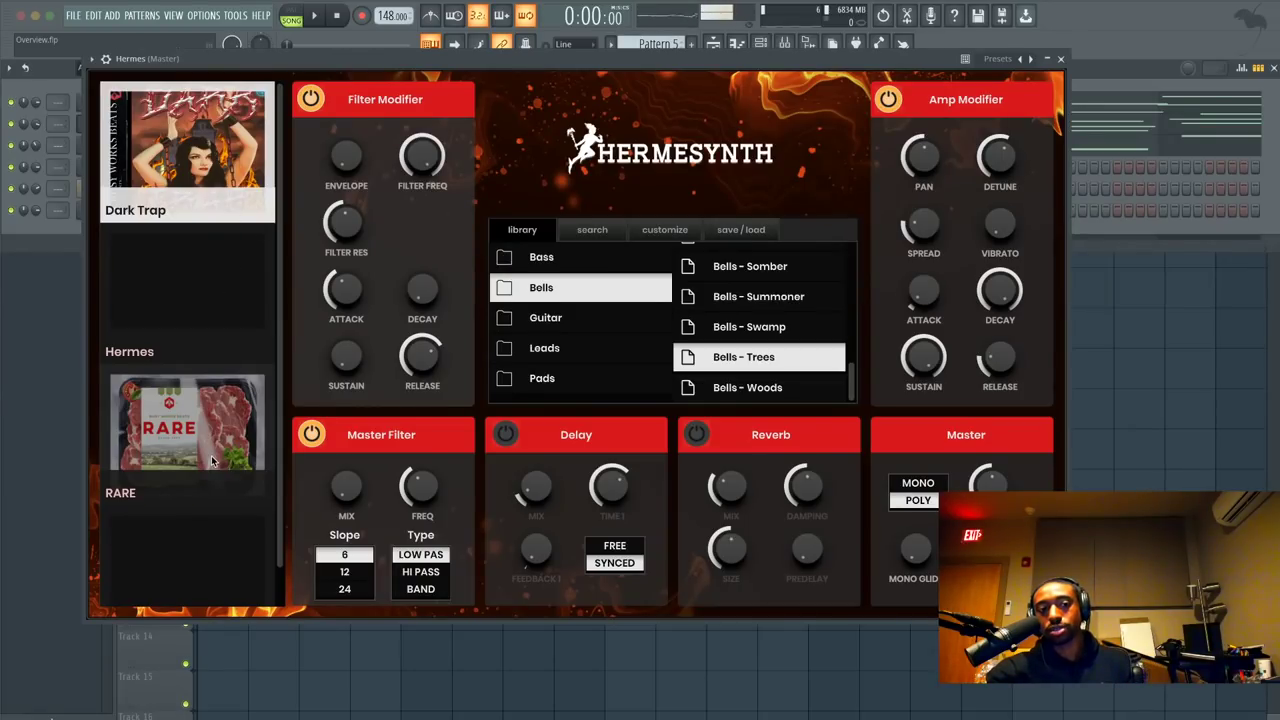